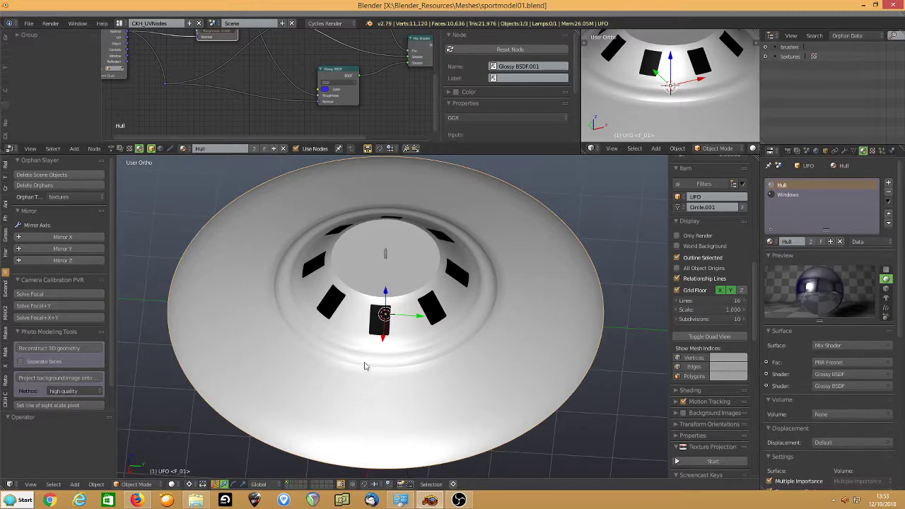
- Show the layer with the UFO_SD saucer and clean the unused material slots from that object
{"action": "mouse_move", "coordinate": [364, 363]}
{"action": "middle_mouse_down"}
{"action": "mouse_move", "coordinate": [360, 311]}
{"action": "mouse_move", "coordinate": [375, 317]}
{"action": "mouse_move", "coordinate": [293, 330]}
{"action": "mouse_move", "coordinate": [311, 341]}
{"action": "mouse_move", "coordinate": [447, 339]}
{"action": "mouse_move", "coordinate": [288, 346]}
{"action": "mouse_move", "coordinate": [384, 354]}
{"action": "mouse_move", "coordinate": [361, 348]}
{"action": "middle_mouse_up"}
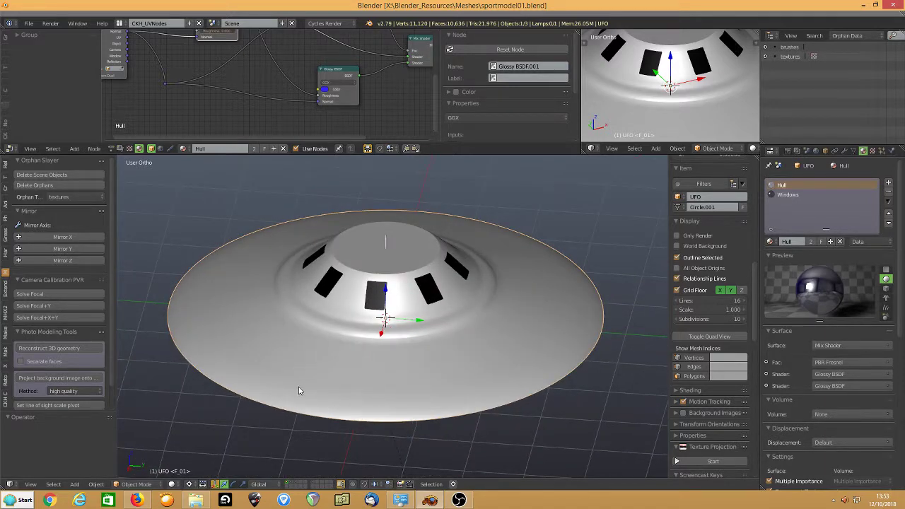
{"action": "left_click", "coordinate": [298, 487]}
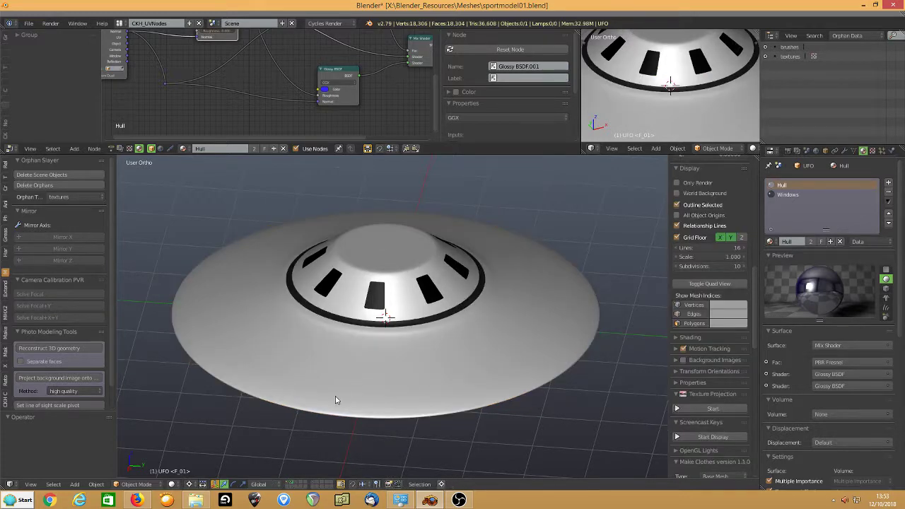
{"action": "left_click", "coordinate": [889, 203]}
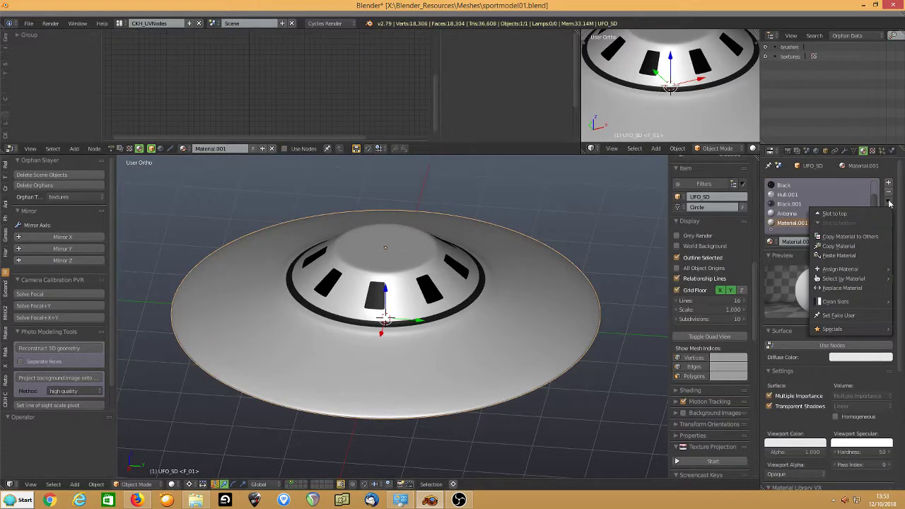
{"action": "mouse_move", "coordinate": [836, 310]}
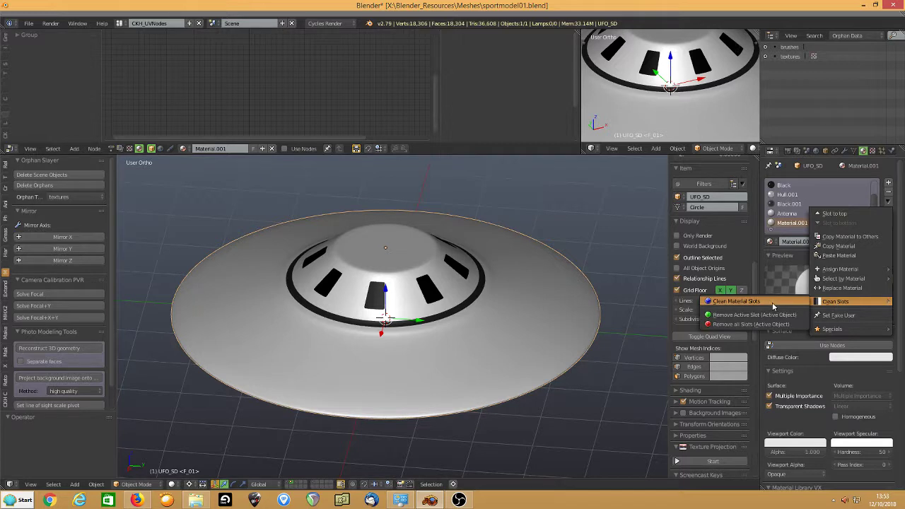
{"action": "left_click", "coordinate": [772, 303]}
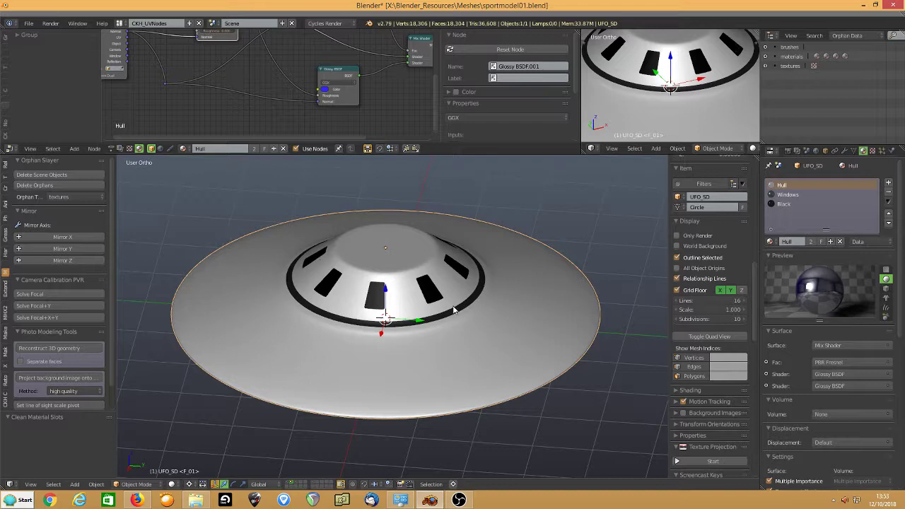
- Preview the saucer in rendered shading and examine its reflections from a lower angle
{"action": "key", "text": "z"}
{"action": "left_click", "coordinate": [304, 323]}
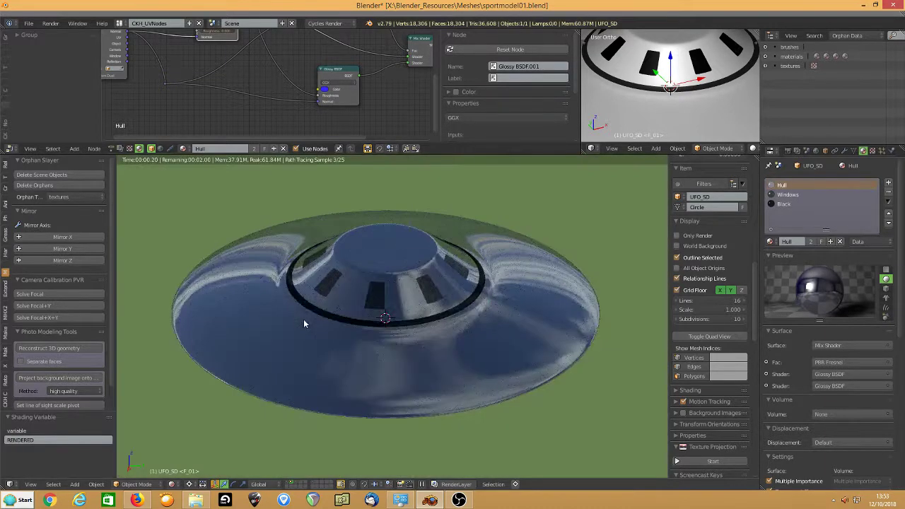
{"action": "middle_click_drag", "start_coordinate": [331, 345], "coordinate": [288, 358]}
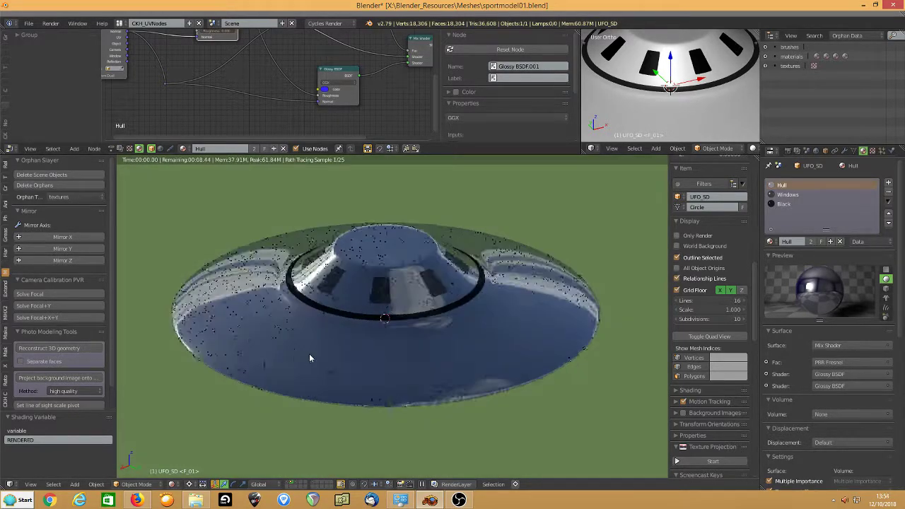
- Change the color of the Hull material's blue Glossy BSDF node to pale blue
{"action": "scroll", "coordinate": [240, 92], "scroll_direction": "down", "scroll_amount": 5}
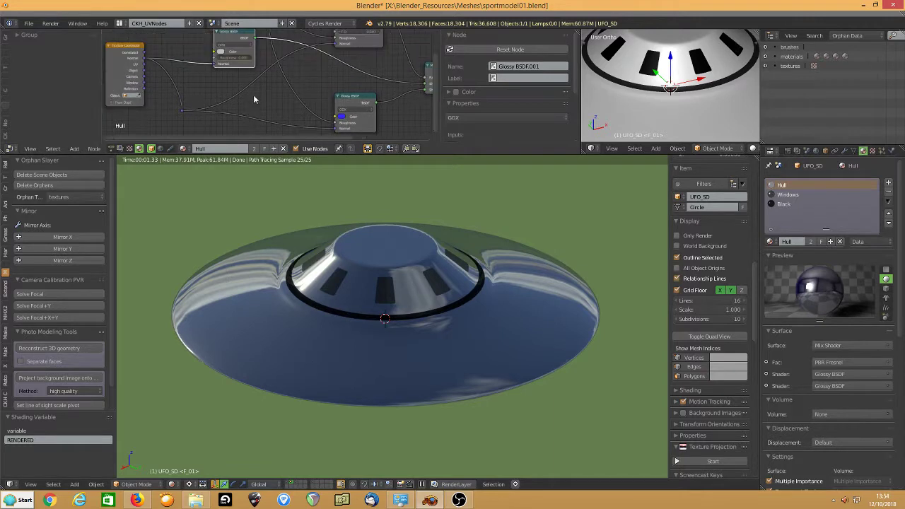
{"action": "scroll", "coordinate": [269, 97], "scroll_direction": "up", "scroll_amount": 3}
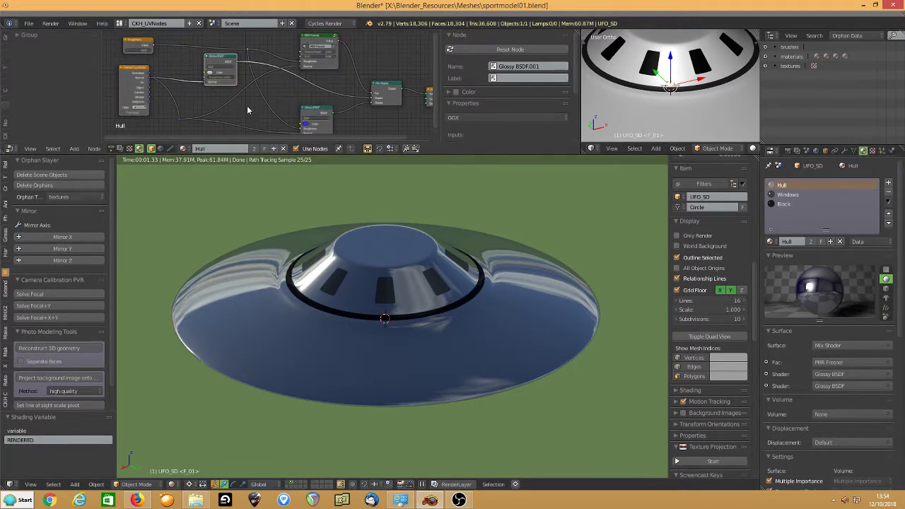
{"action": "mouse_move", "coordinate": [247, 106]}
{"action": "middle_mouse_down"}
{"action": "mouse_move", "coordinate": [256, 85]}
{"action": "mouse_move", "coordinate": [247, 91]}
{"action": "middle_mouse_up"}
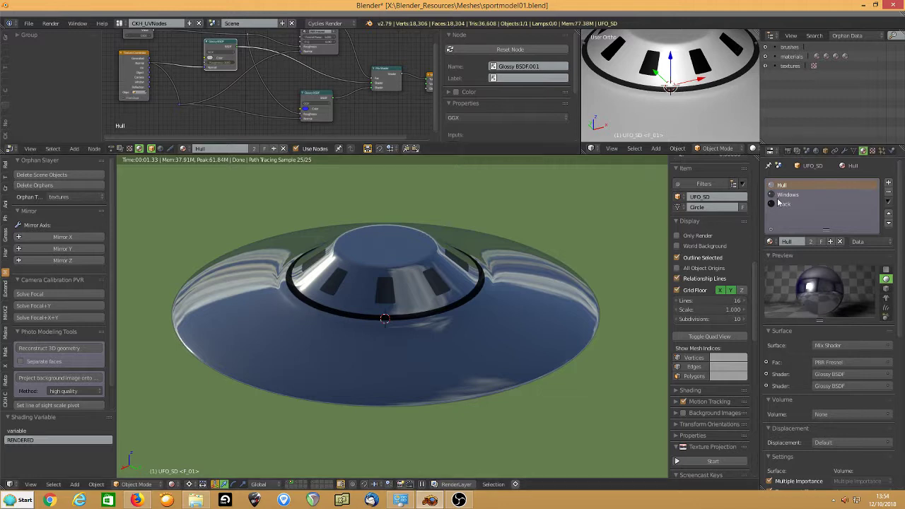
{"action": "left_click", "coordinate": [306, 111]}
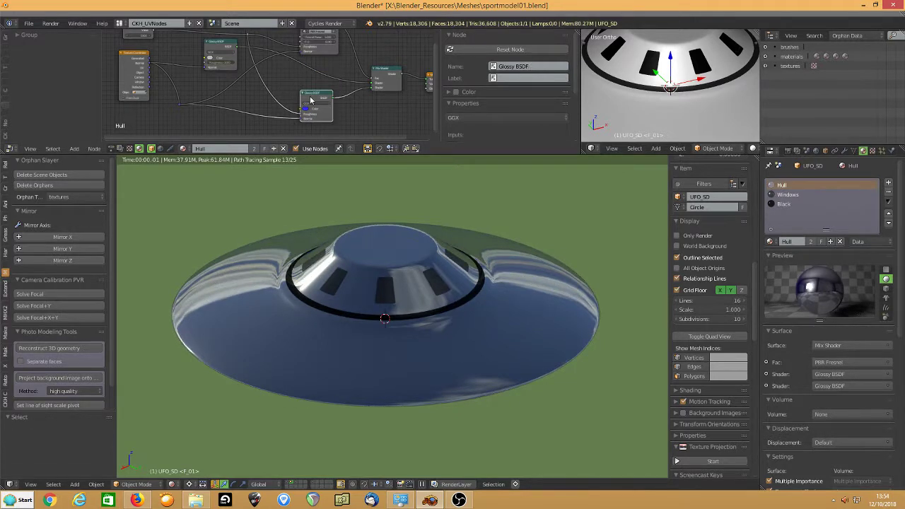
{"action": "scroll", "coordinate": [512, 85], "scroll_direction": "down", "scroll_amount": 3}
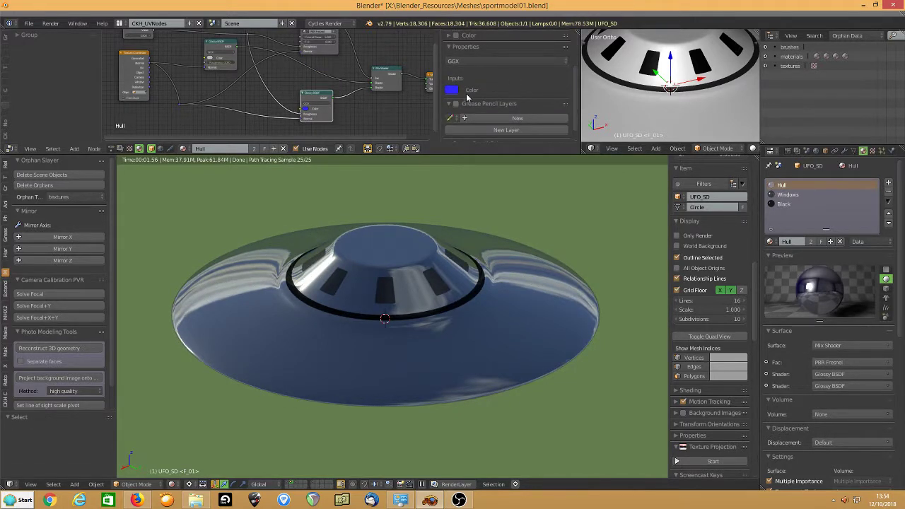
{"action": "left_click", "coordinate": [451, 90]}
{"action": "left_click", "coordinate": [502, 147]}
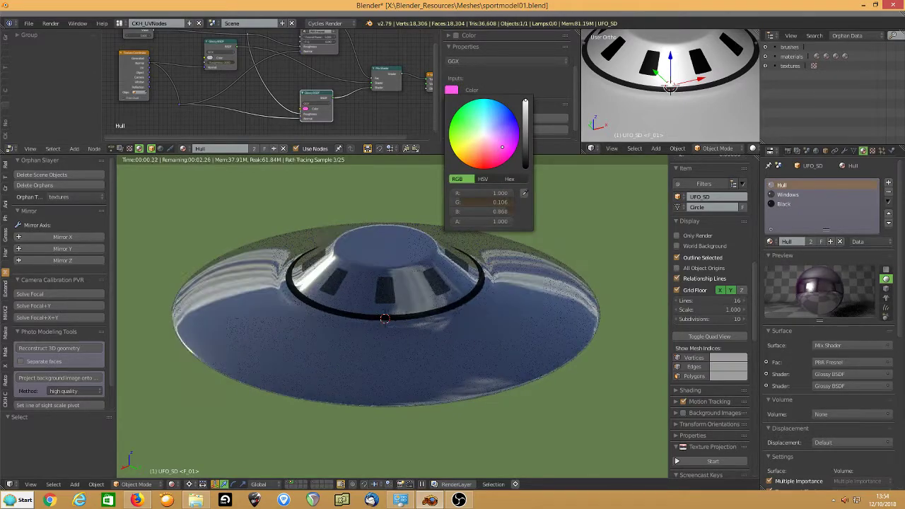
{"action": "mouse_move", "coordinate": [502, 147]}
{"action": "left_mouse_down"}
{"action": "mouse_move", "coordinate": [486, 160]}
{"action": "mouse_move", "coordinate": [464, 126]}
{"action": "mouse_move", "coordinate": [484, 125]}
{"action": "left_mouse_up"}
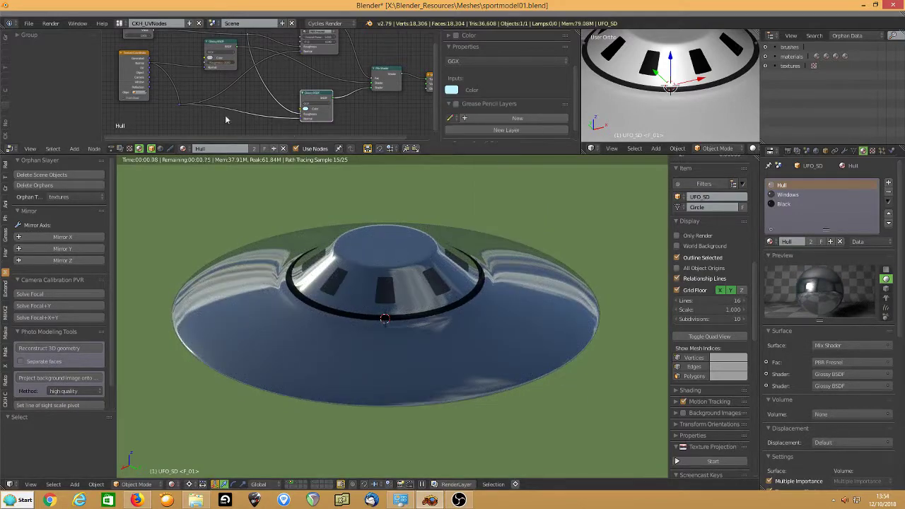
{"action": "scroll", "coordinate": [365, 232], "scroll_direction": "down", "scroll_amount": 3}
{"action": "scroll", "coordinate": [366, 232], "scroll_direction": "up", "scroll_amount": 3}
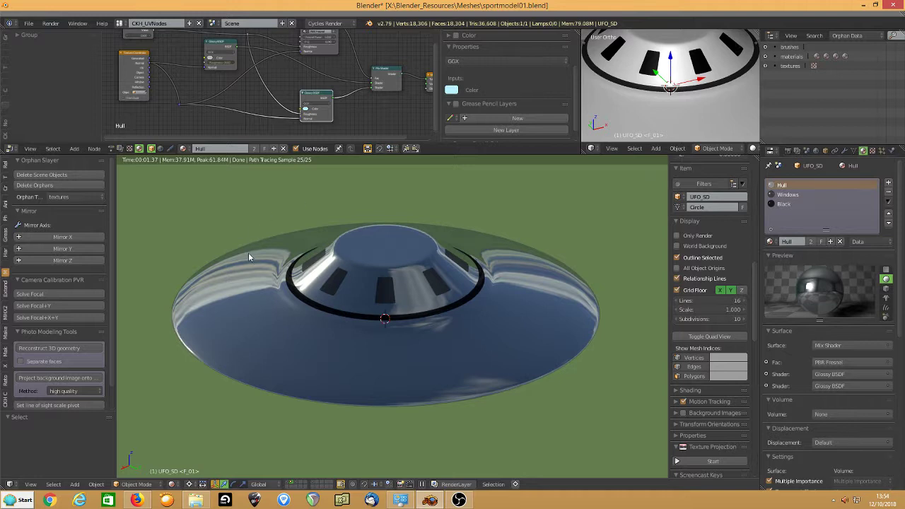
- Show the world's node tree and unlink set1_alt25.hdr from the Environment Texture node
{"action": "left_click", "coordinate": [161, 148]}
{"action": "scroll", "coordinate": [248, 112], "scroll_direction": "up", "scroll_amount": 3}
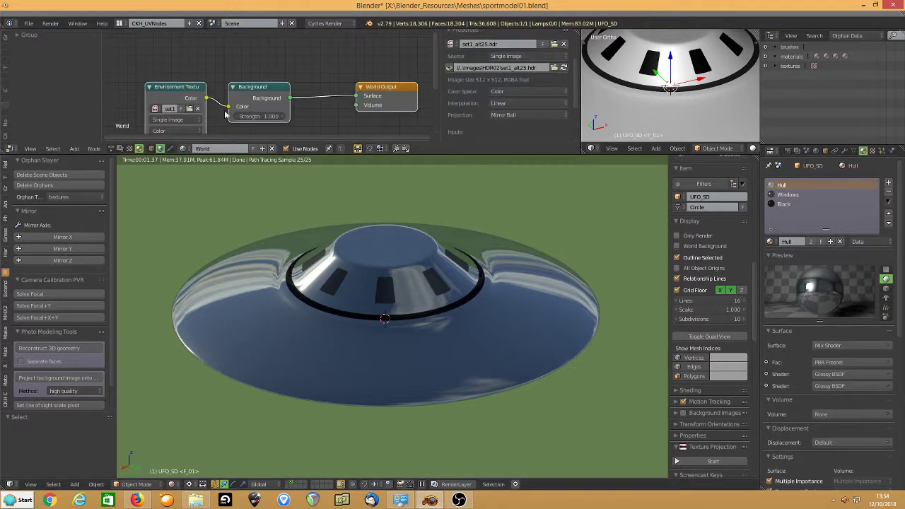
{"action": "left_click", "coordinate": [155, 109]}
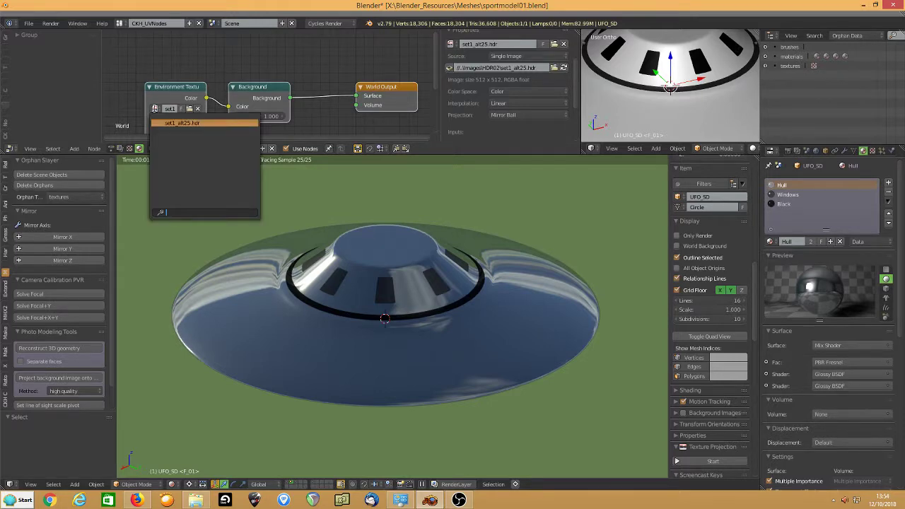
{"action": "left_click", "coordinate": [198, 109]}
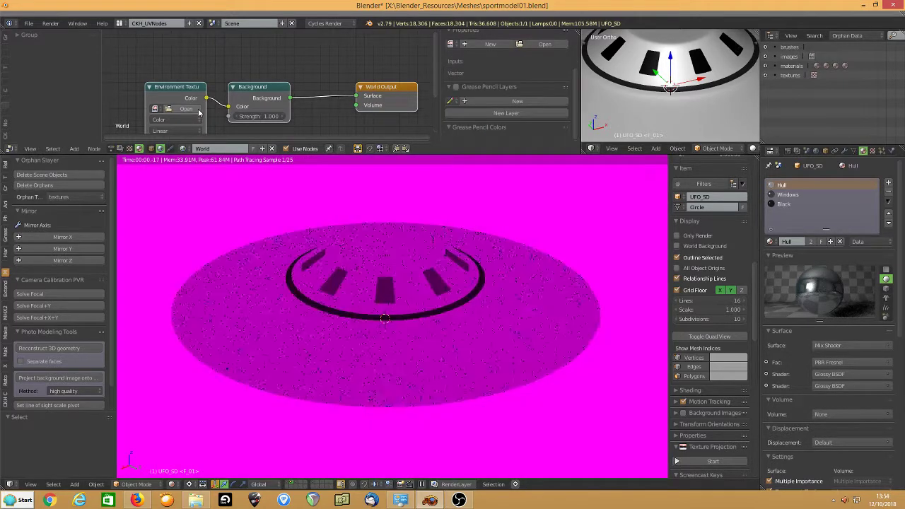
- Load Tgen-02.hdr from the HDR02 folder into the Environment Texture node and widen the node
{"action": "middle_click_drag", "start_coordinate": [199, 105], "coordinate": [237, 78]}
{"action": "left_click", "coordinate": [219, 82]}
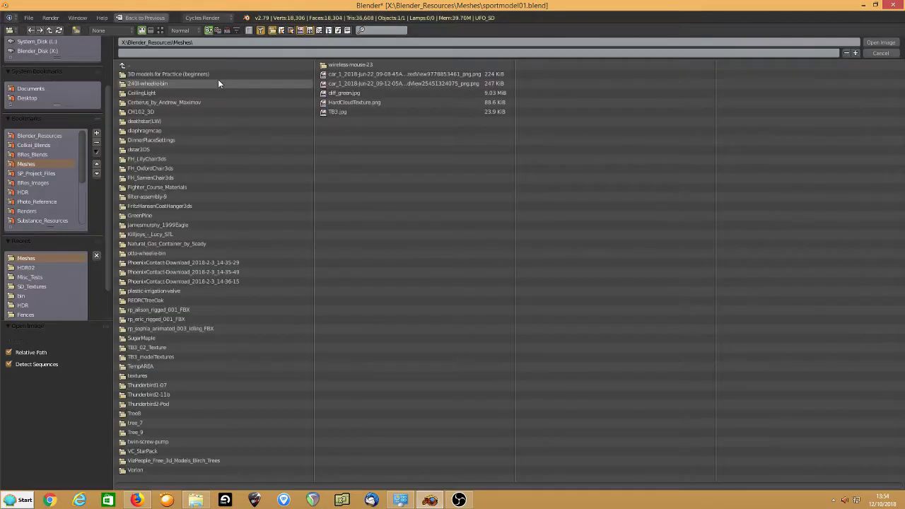
{"action": "left_click", "coordinate": [28, 269]}
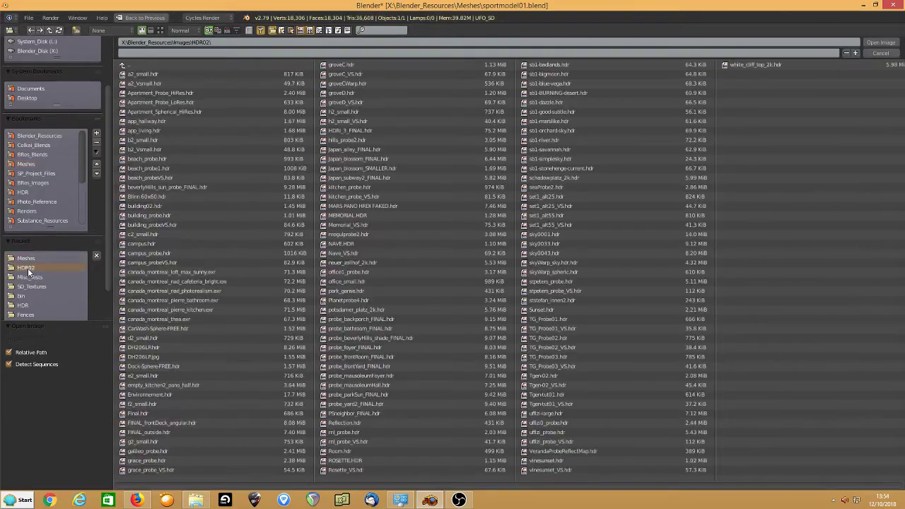
{"action": "left_click", "coordinate": [535, 376]}
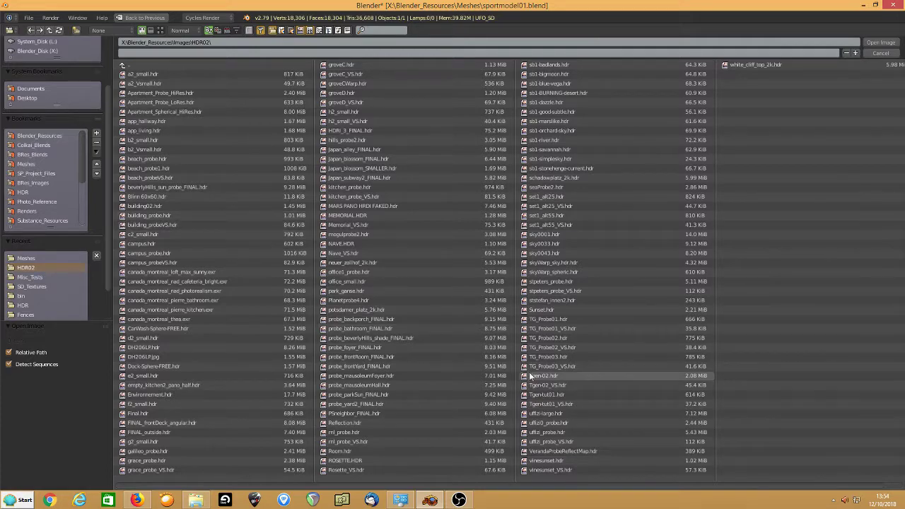
{"action": "double_click", "coordinate": [534, 377]}
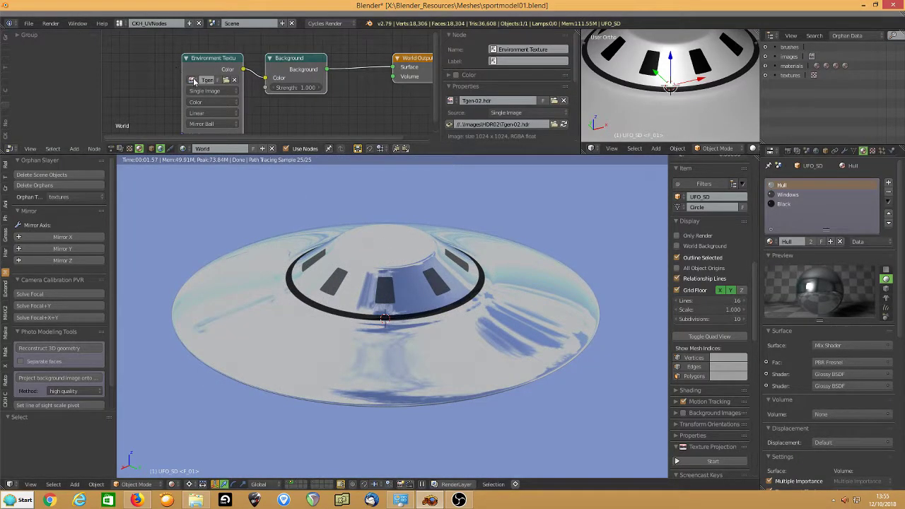
{"action": "mouse_move", "coordinate": [182, 68]}
{"action": "left_mouse_down"}
{"action": "mouse_move", "coordinate": [167, 65]}
{"action": "mouse_move", "coordinate": [196, 63]}
{"action": "left_mouse_up"}
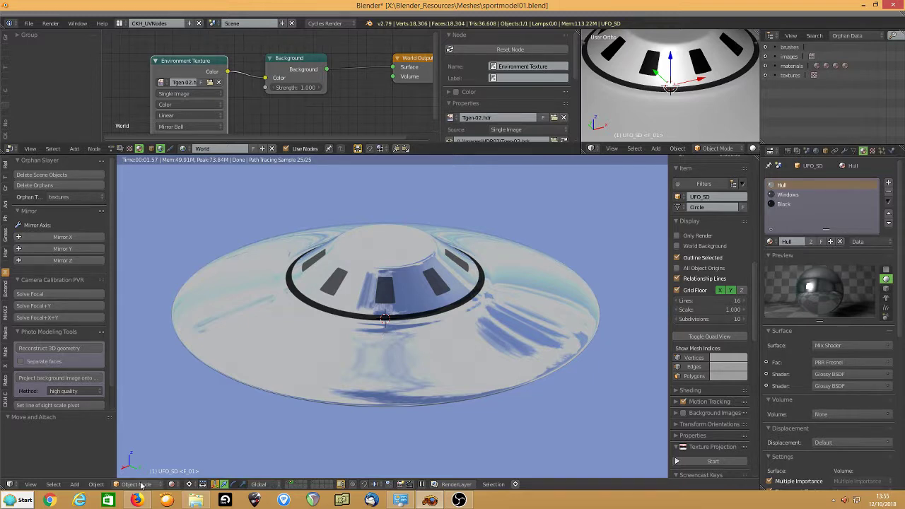
- Return the viewport to solid shading and show the layer with the original UFO model
{"action": "key", "text": "z"}
{"action": "left_click", "coordinate": [317, 370]}
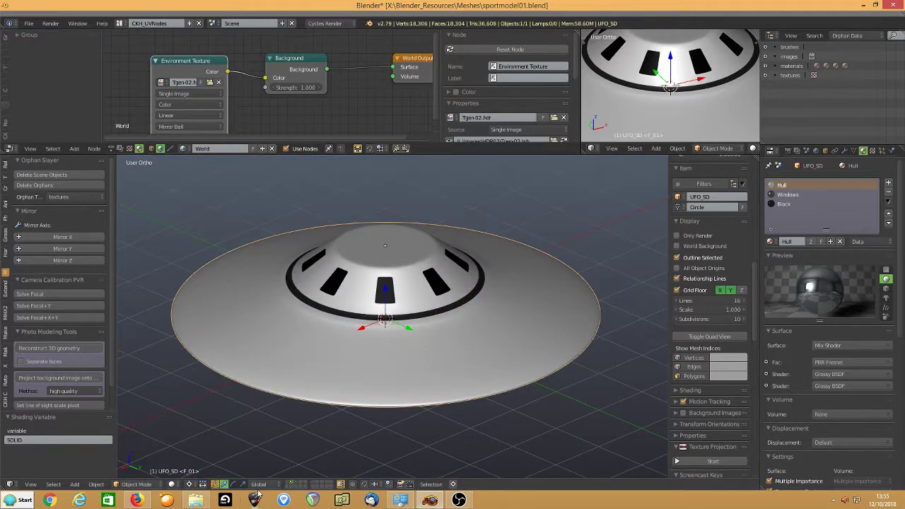
{"action": "left_click", "coordinate": [287, 486]}
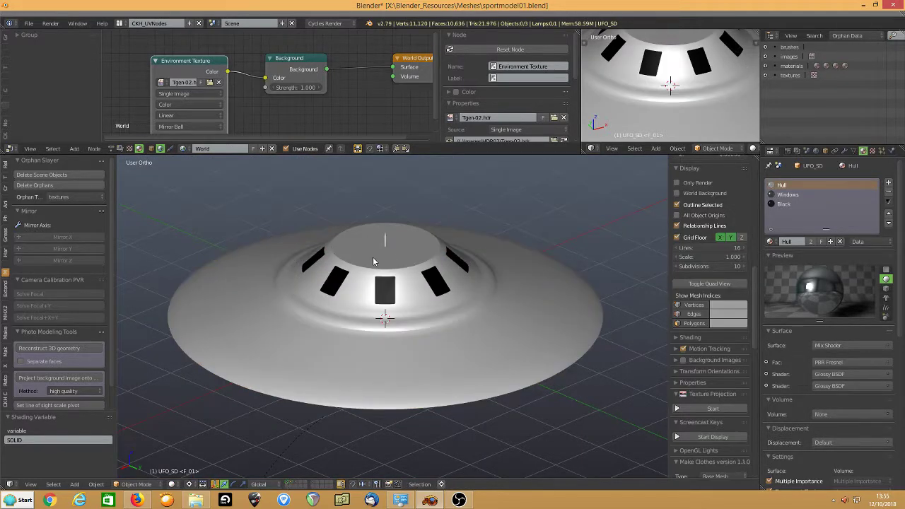
- Select the original UFO object and enter Edit Mode on its mesh
{"action": "middle_click_drag", "start_coordinate": [384, 307], "coordinate": [389, 241]}
{"action": "scroll", "coordinate": [382, 259], "scroll_direction": "up", "scroll_amount": 2}
{"action": "scroll", "coordinate": [391, 255], "scroll_direction": "up", "scroll_amount": 2}
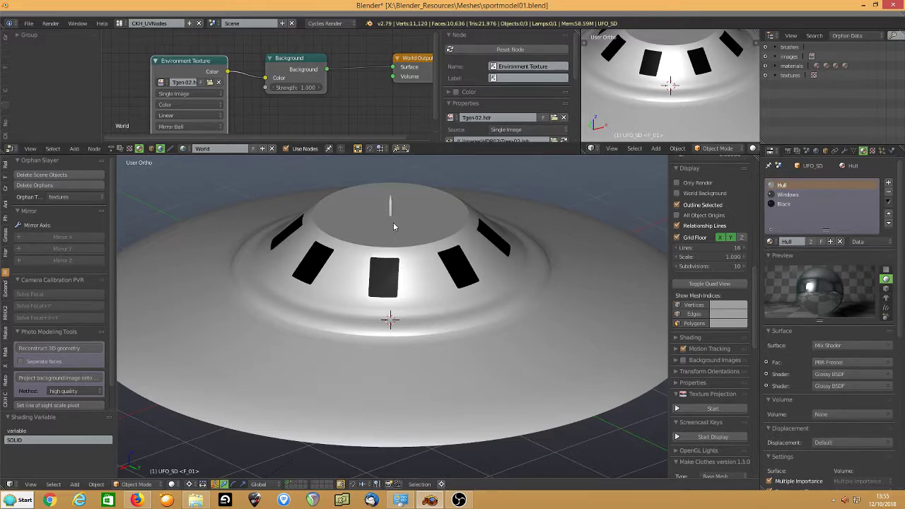
{"action": "right_click", "coordinate": [393, 224]}
{"action": "left_click", "coordinate": [136, 482]}
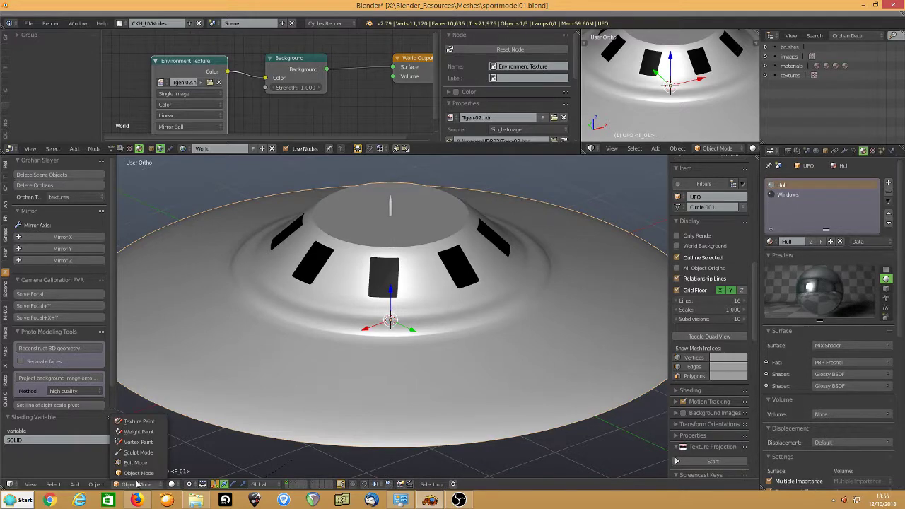
{"action": "left_click", "coordinate": [136, 466]}
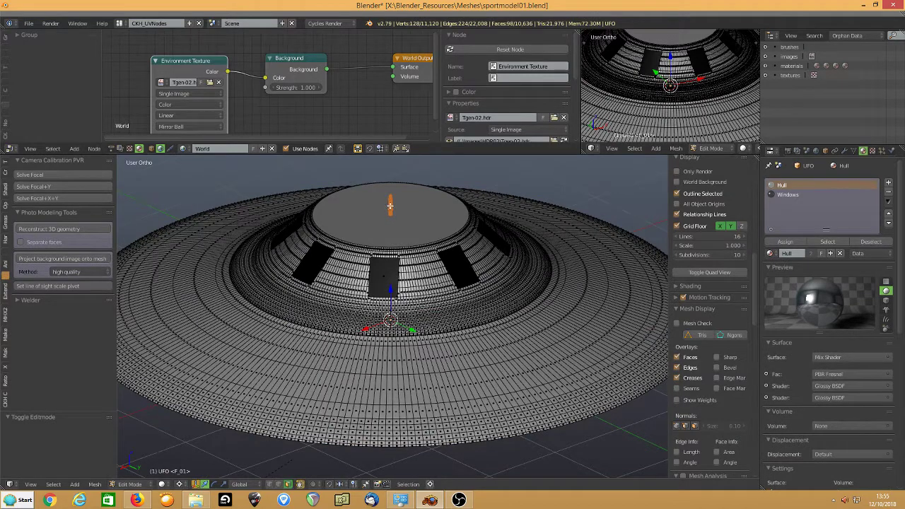
- Select all linked geometry of the small antenna on top of the UFO's dome
{"action": "scroll", "coordinate": [388, 207], "scroll_direction": "up", "scroll_amount": 2}
{"action": "middle_click_drag", "start_coordinate": [388, 213], "coordinate": [369, 329]}
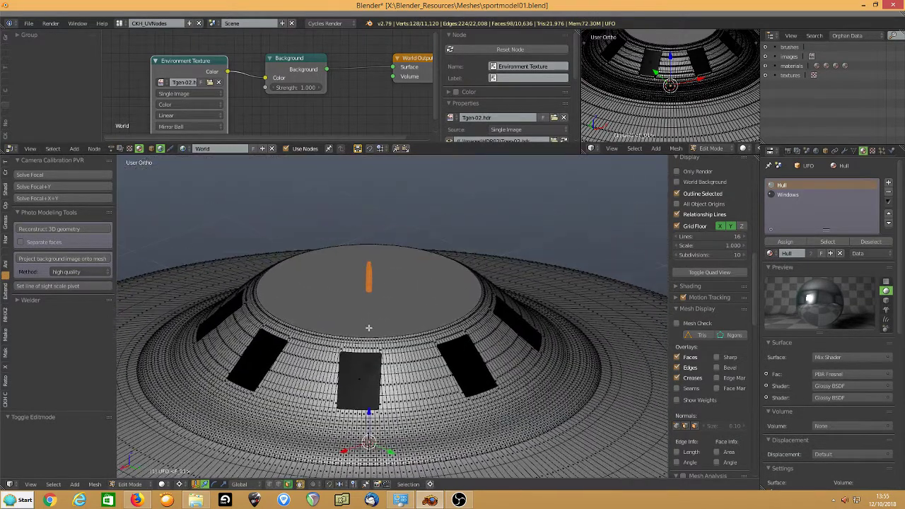
{"action": "scroll", "coordinate": [358, 270], "scroll_direction": "up", "scroll_amount": 2}
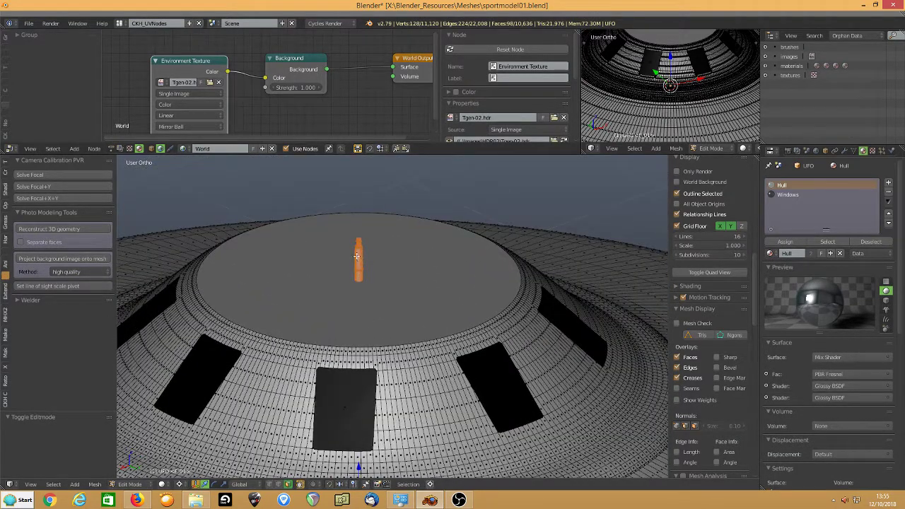
{"action": "key", "text": "a"}
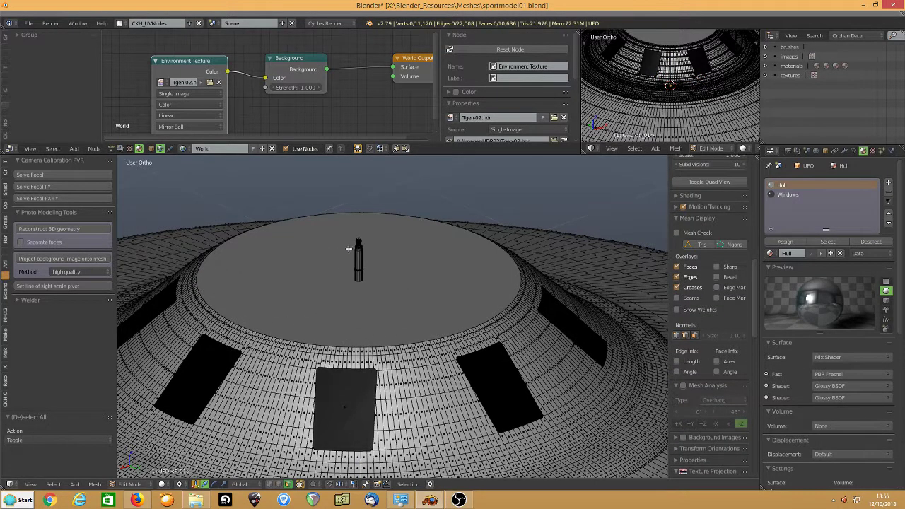
{"action": "key", "text": "ctrl+z"}
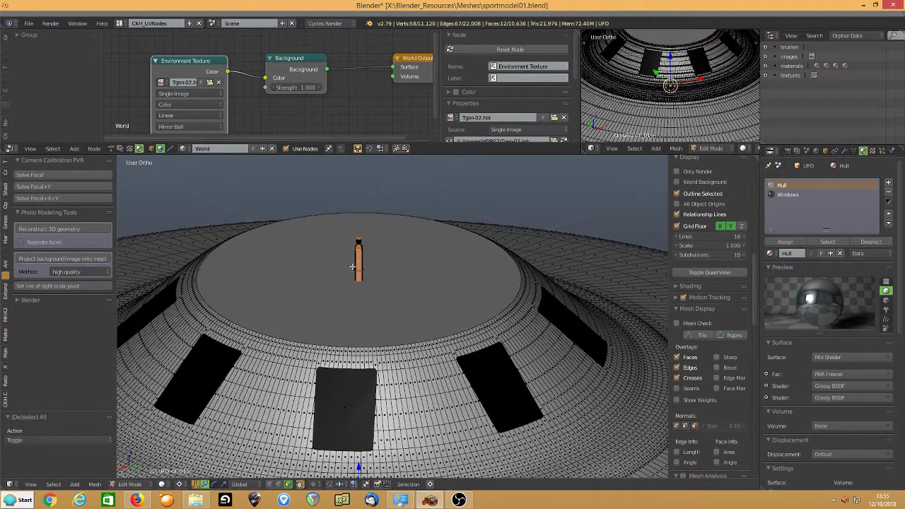
{"action": "key", "text": "ctrl+l"}
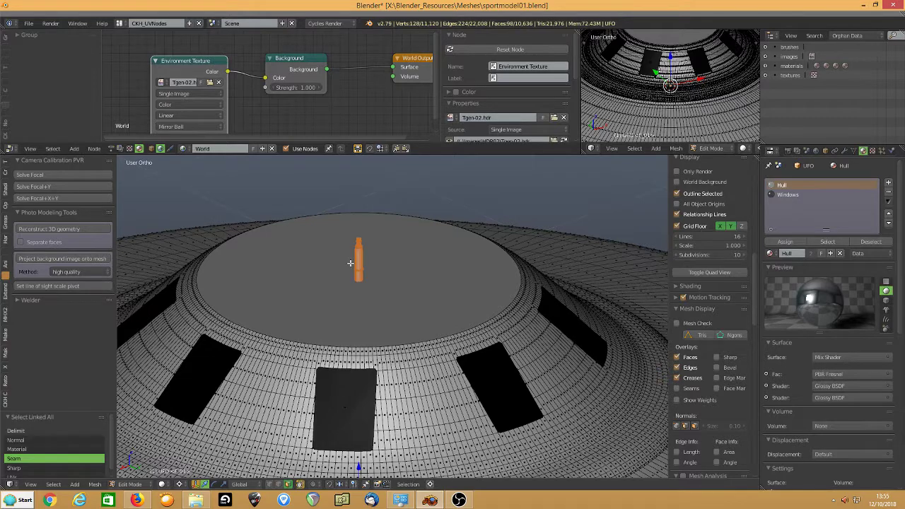
- Duplicate the selected antenna geometry, separate the copy into its own object and return to Object Mode
{"action": "key", "text": "shift+d"}
{"action": "key", "text": "x"}
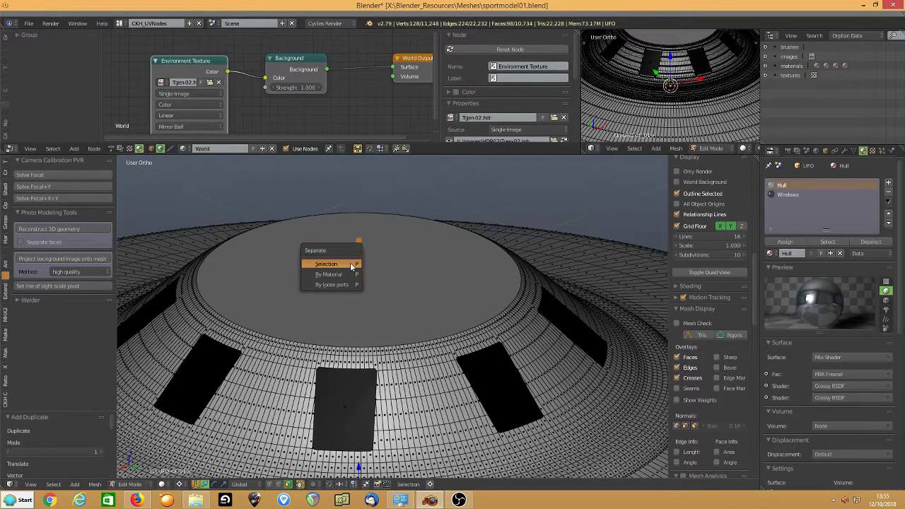
{"action": "left_click", "coordinate": [350, 263]}
{"action": "left_click", "coordinate": [130, 484]}
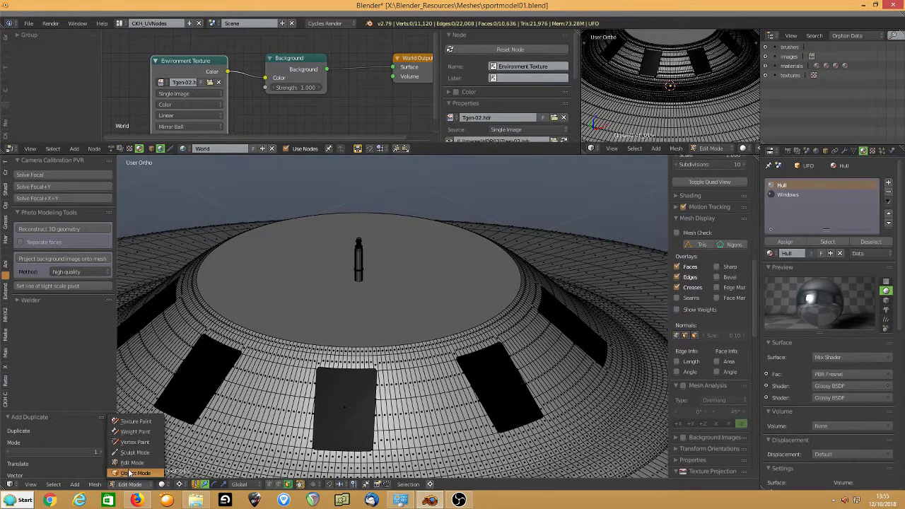
{"action": "left_click", "coordinate": [131, 474]}
- Move the separated antenna by about X -0.142, Y 0.067, Z 0.095, send it to layer 5 and display that layer
{"action": "right_click", "coordinate": [359, 264]}
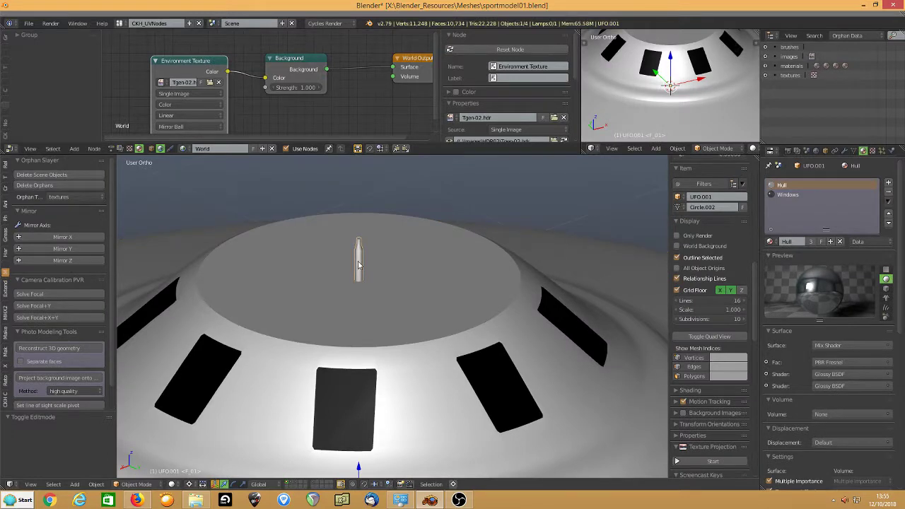
{"action": "key", "text": "shift+d"}
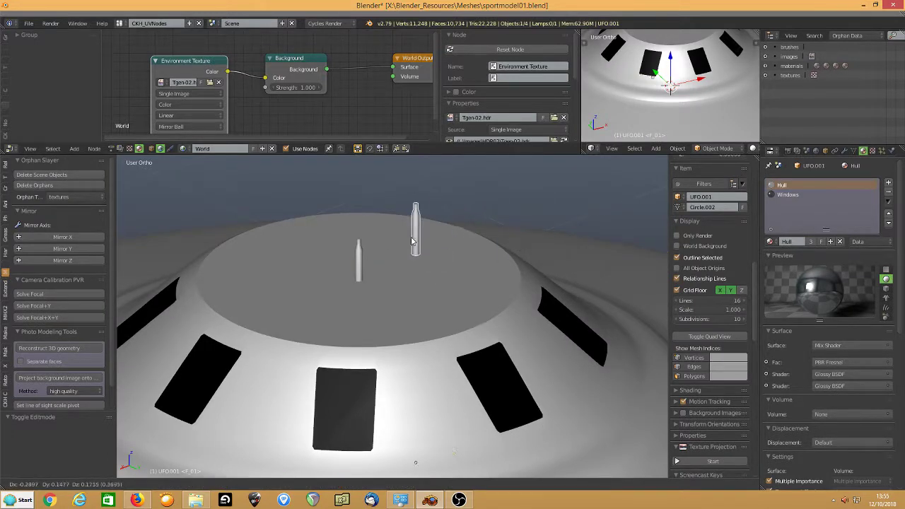
{"action": "left_click", "coordinate": [382, 256]}
{"action": "key", "text": "m"}
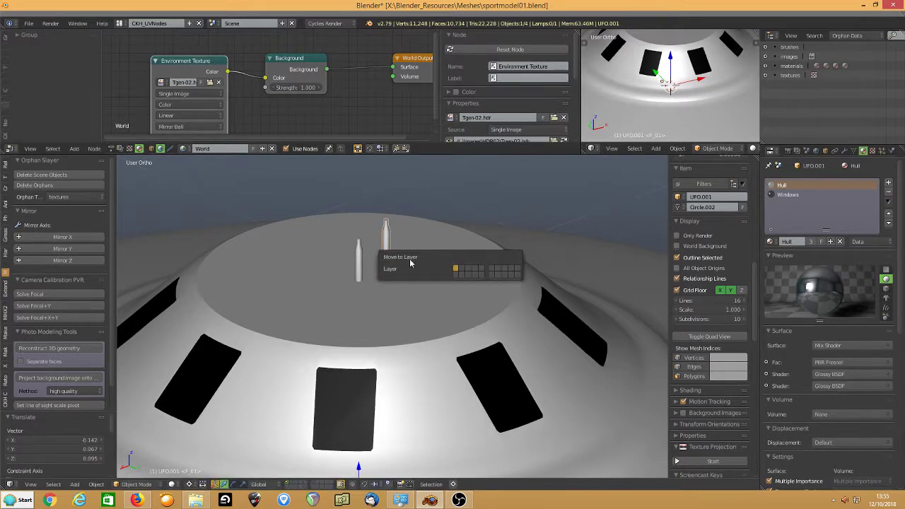
{"action": "left_click", "coordinate": [482, 271]}
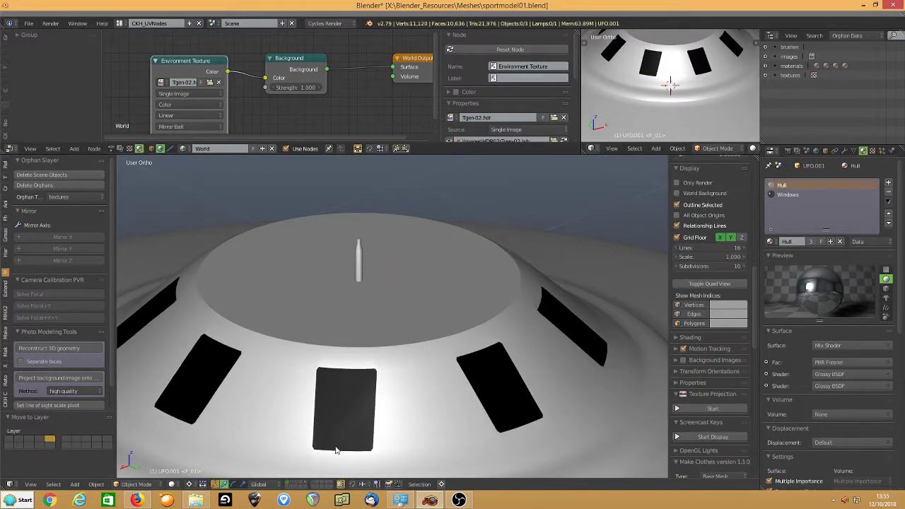
{"action": "left_click", "coordinate": [306, 482]}
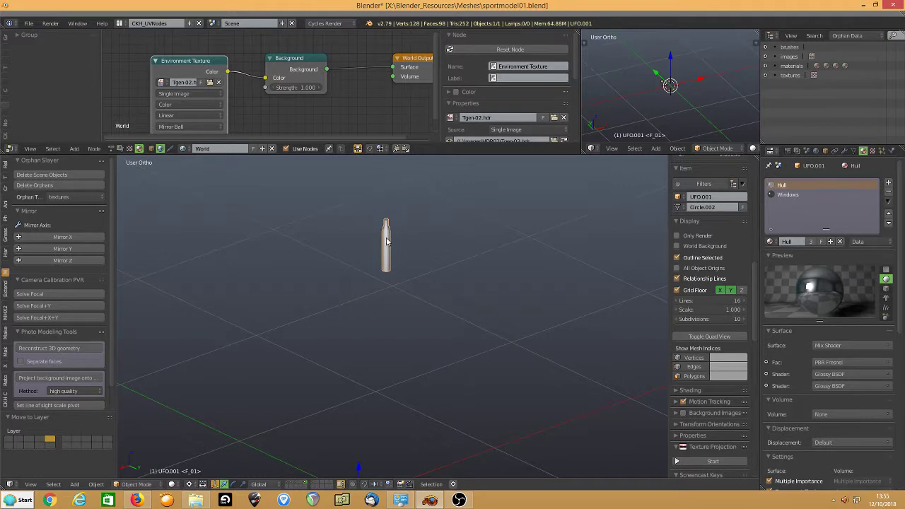
- Duplicate the antenna in place, move the copy to layer 2 and display that layer
{"action": "scroll", "coordinate": [386, 241], "scroll_direction": "down", "scroll_amount": 8}
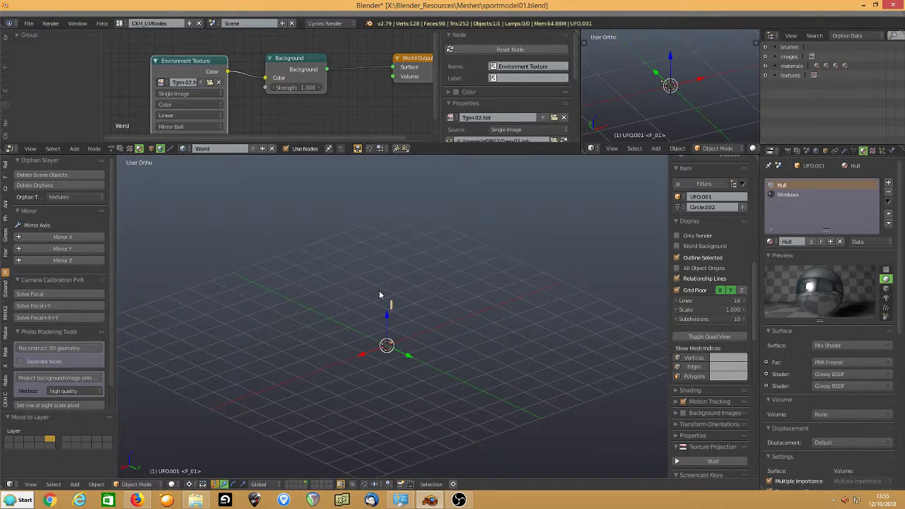
{"action": "scroll", "coordinate": [400, 319], "scroll_direction": "up", "scroll_amount": 5}
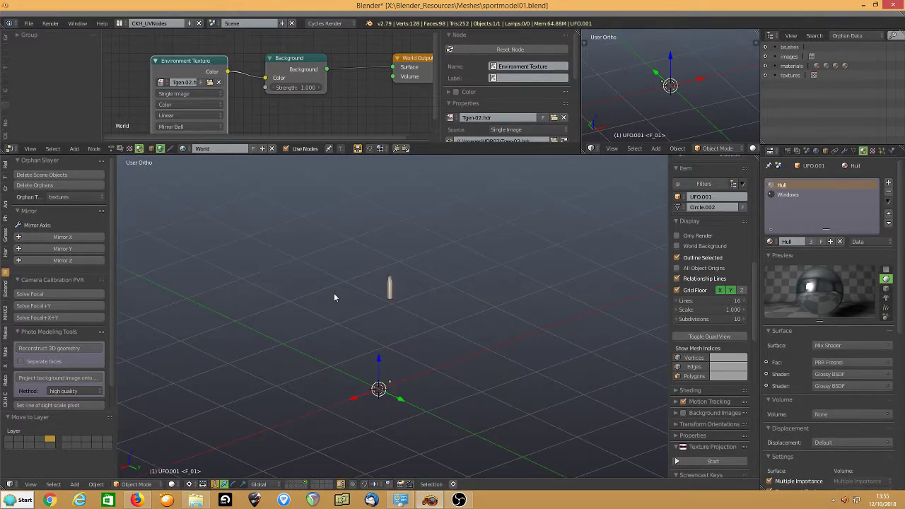
{"action": "key", "text": "shift+d"}
{"action": "right_click", "coordinate": [347, 333]}
{"action": "key", "text": "m"}
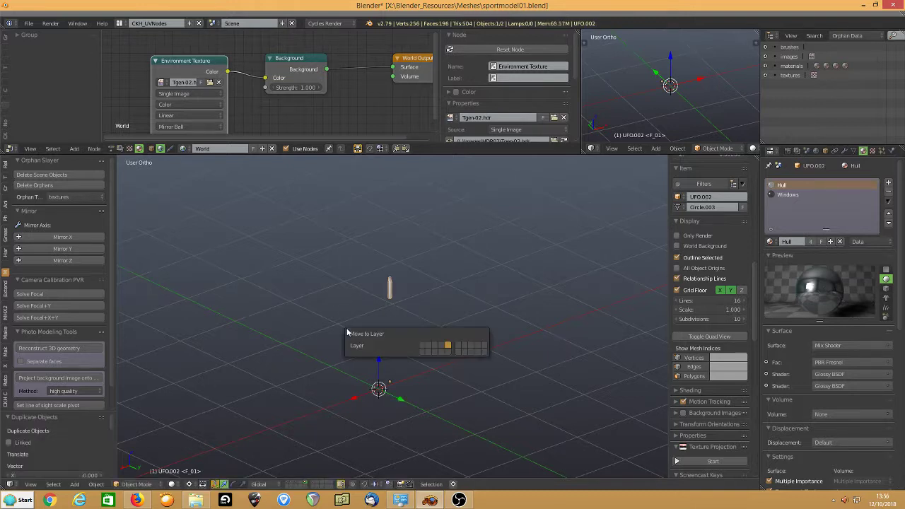
{"action": "left_click", "coordinate": [423, 346]}
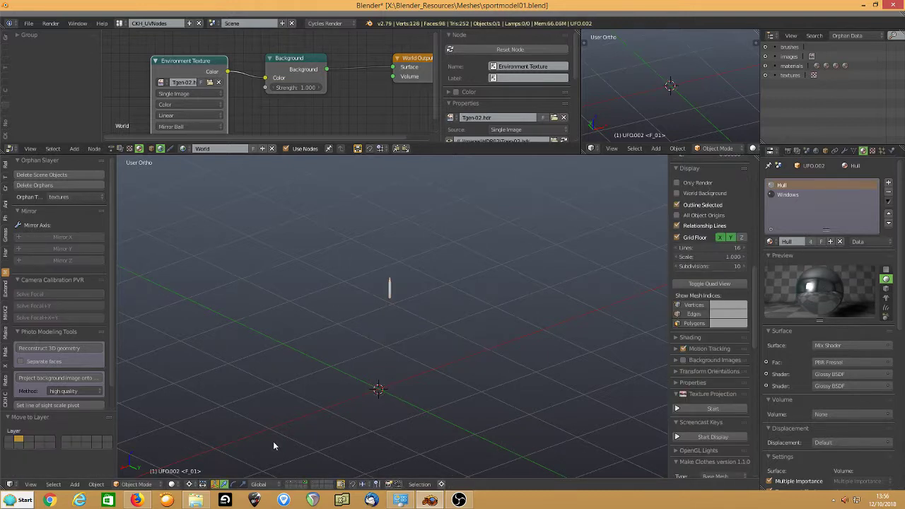
{"action": "left_click", "coordinate": [292, 485]}
- Snap the antenna copy to the 3D cursor and join it into the UFO_SD object
{"action": "right_click", "coordinate": [389, 294]}
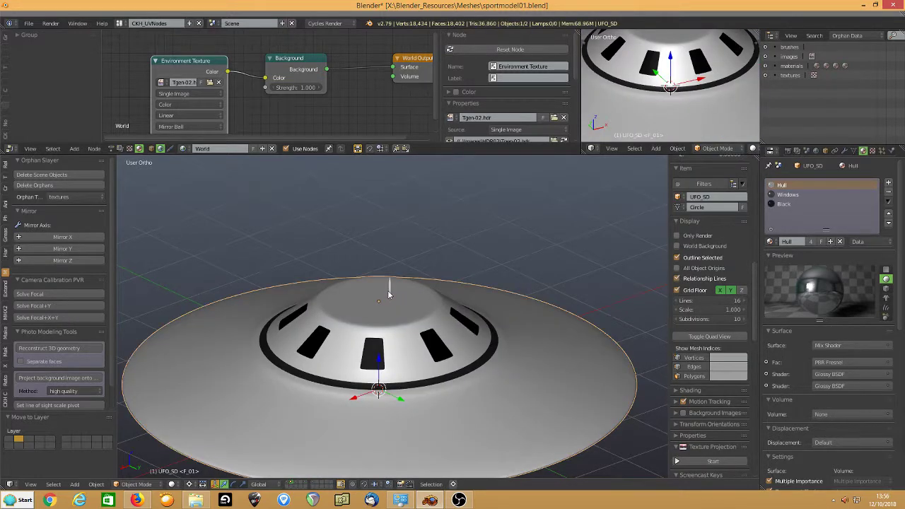
{"action": "right_click", "coordinate": [391, 293]}
{"action": "scroll", "coordinate": [391, 293], "scroll_direction": "up", "scroll_amount": 2}
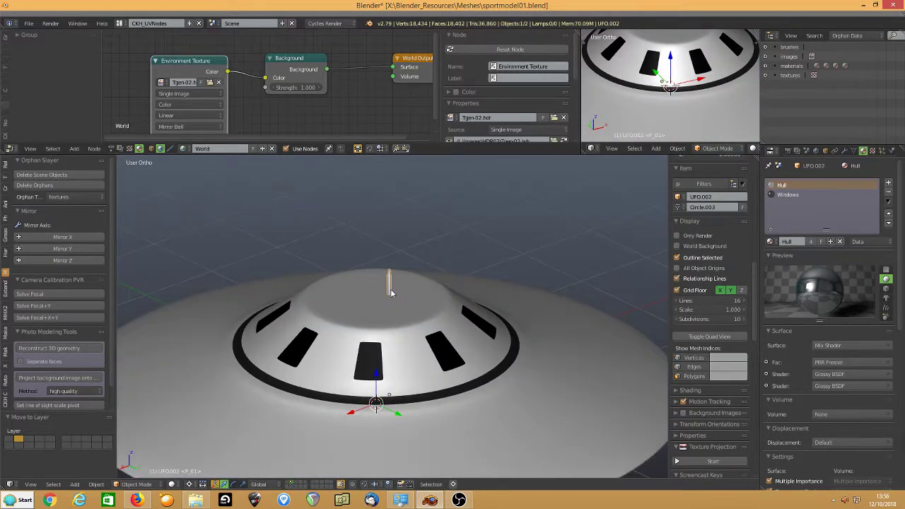
{"action": "key", "text": "shift+s"}
{"action": "left_click", "coordinate": [317, 333]}
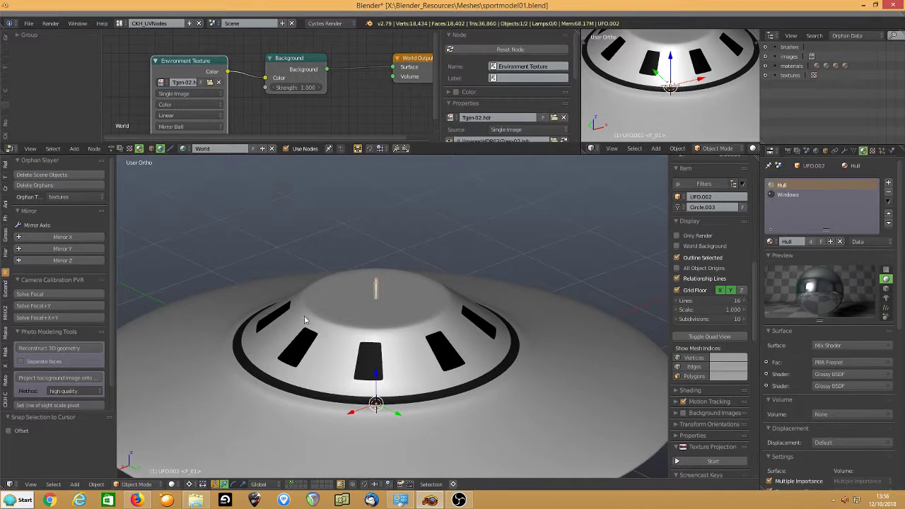
{"action": "right_click", "coordinate": [339, 304], "text": "shift"}
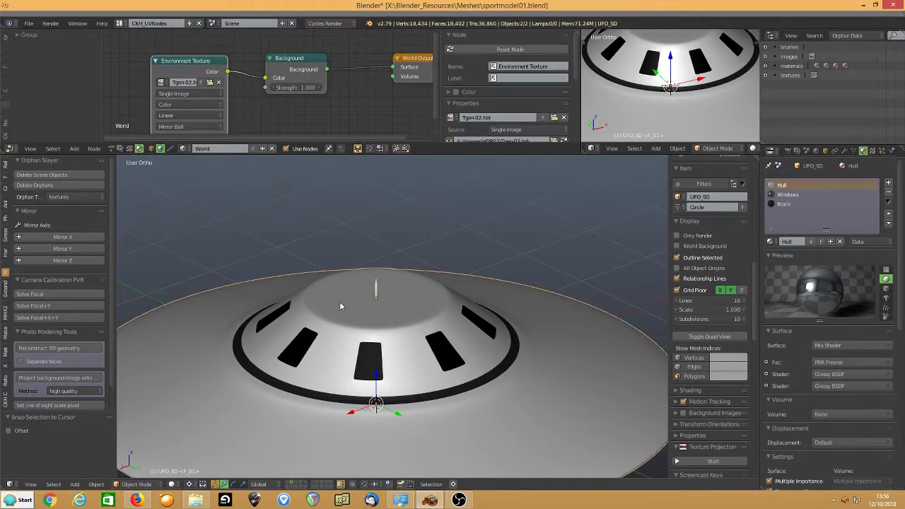
{"action": "key", "text": "ctrl+j"}
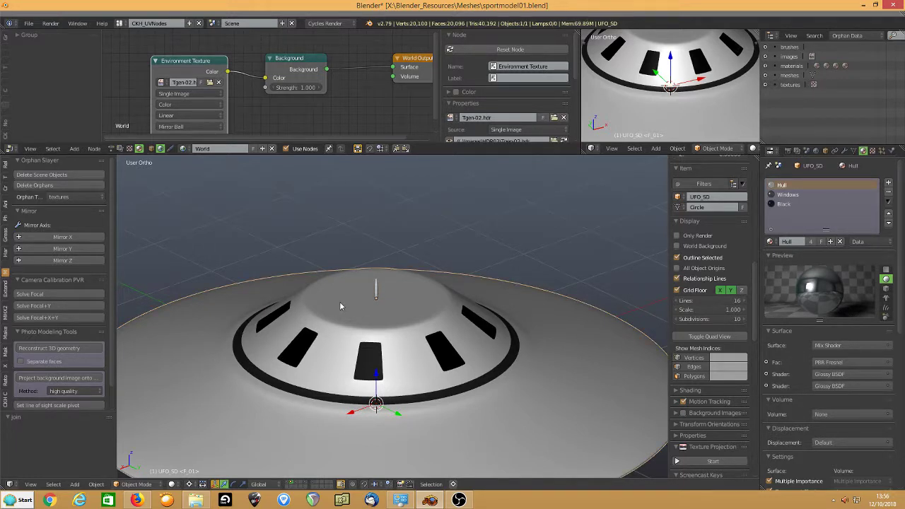
- Enter Edit Mode on UFO_SD and set its subdivision level to 0
{"action": "scroll", "coordinate": [340, 306], "scroll_direction": "up", "scroll_amount": 2}
{"action": "scroll", "coordinate": [339, 301], "scroll_direction": "up", "scroll_amount": 4}
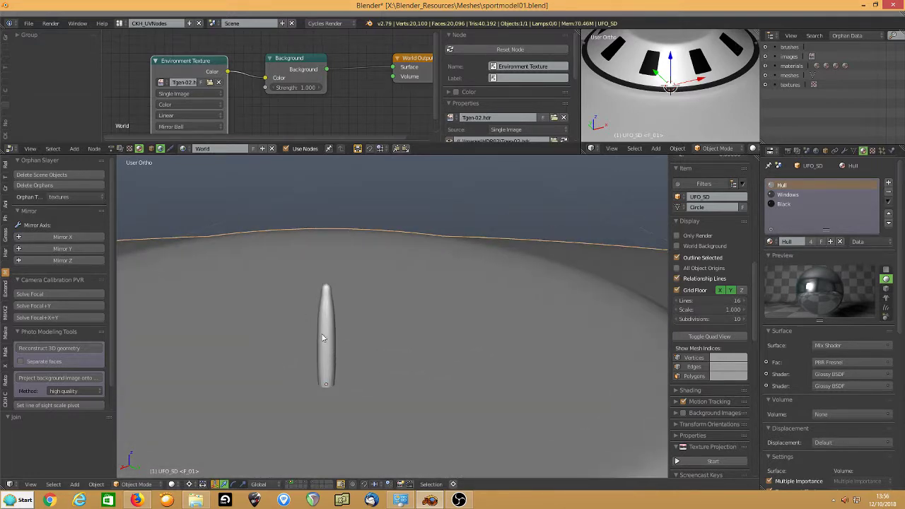
{"action": "key", "text": "Tab"}
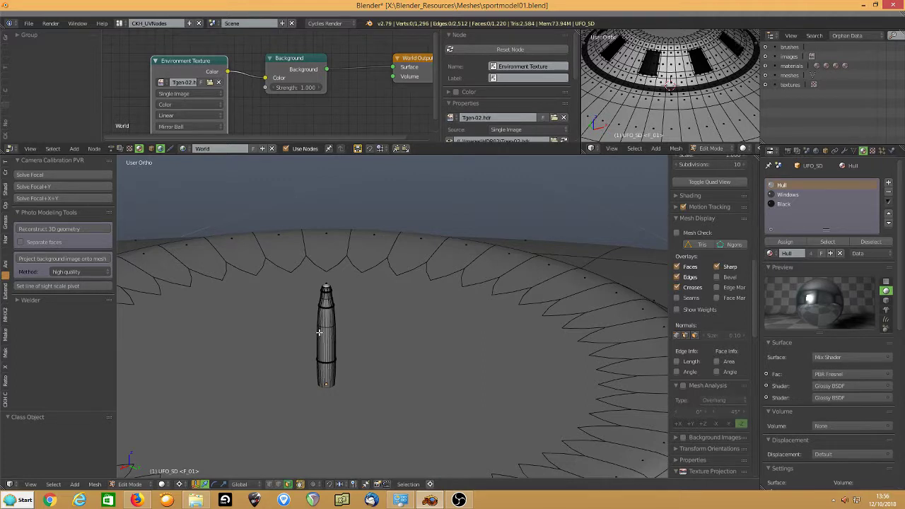
{"action": "key", "text": "ctrl+0"}
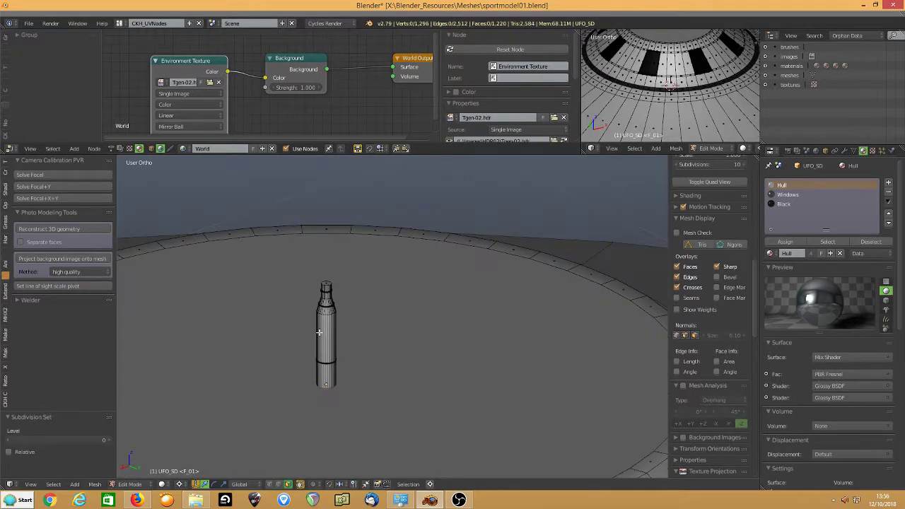
- Hide the dome's flat top face and isolate the linked antenna geometry by hiding everything unselected
{"action": "scroll", "coordinate": [319, 333], "scroll_direction": "up", "scroll_amount": 1}
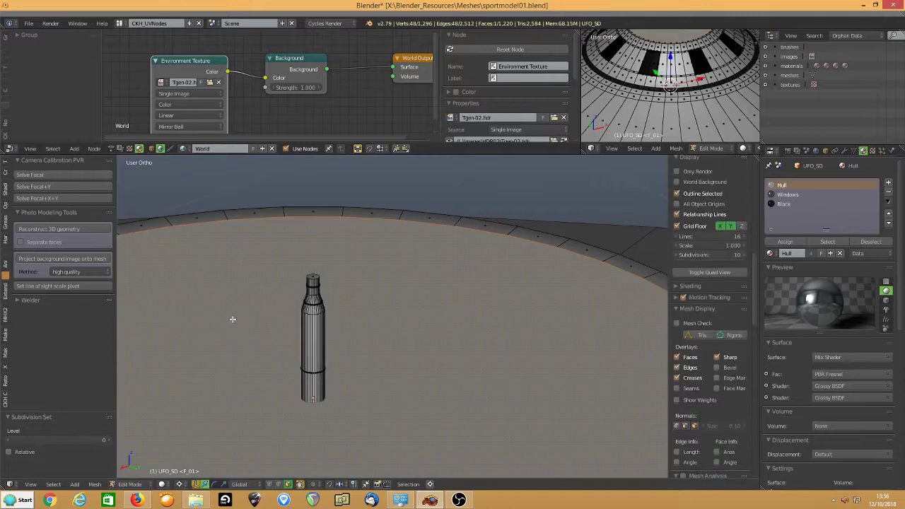
{"action": "key", "text": "h"}
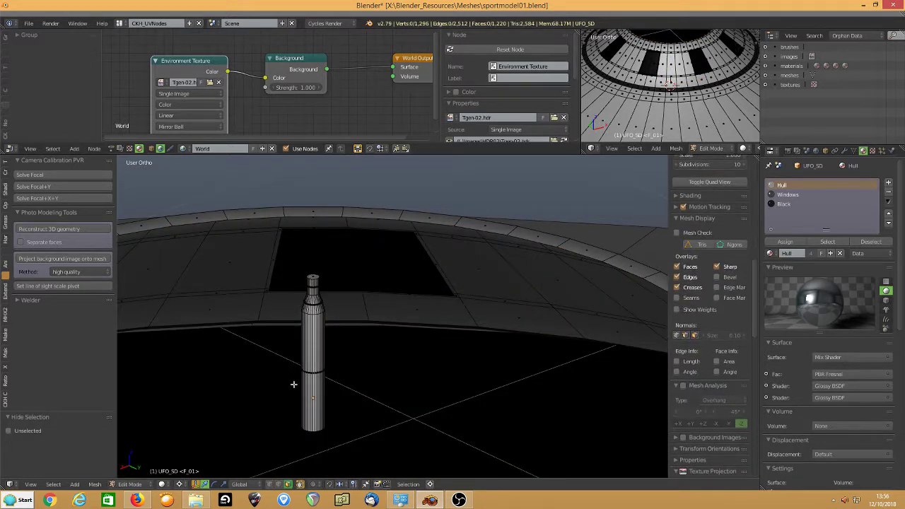
{"action": "key", "text": "l"}
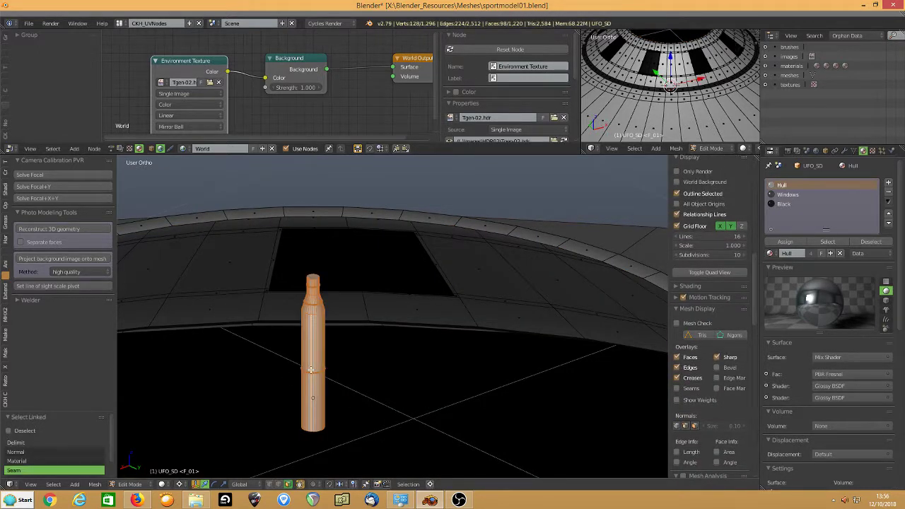
{"action": "key", "text": "shift+h"}
- Delete the face closing the underside of the antenna
{"action": "middle_click_drag", "start_coordinate": [311, 369], "coordinate": [314, 398]}
{"action": "right_click", "coordinate": [314, 399]}
{"action": "key", "text": "x"}
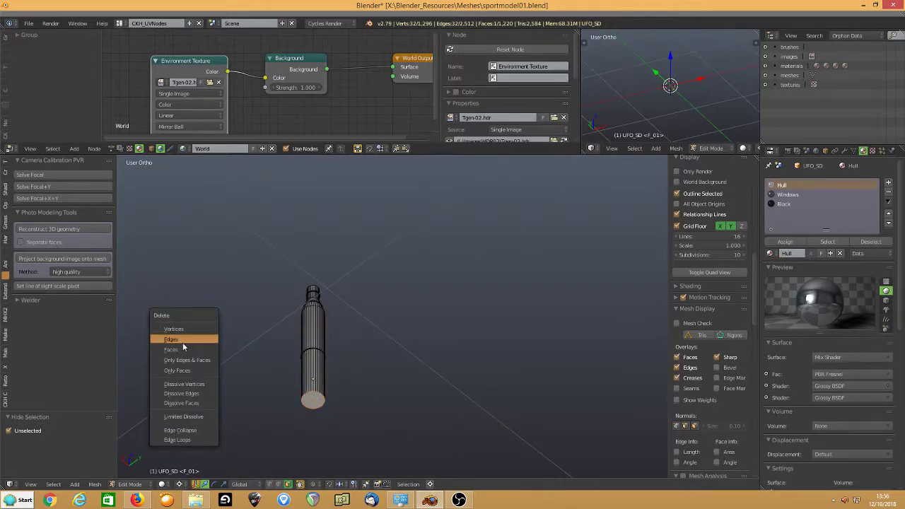
{"action": "left_click", "coordinate": [183, 342]}
- Inset the antenna's round top face slightly to leave a thin rim along its edge
{"action": "middle_click_drag", "start_coordinate": [328, 277], "coordinate": [342, 326]}
{"action": "right_click", "coordinate": [342, 340]}
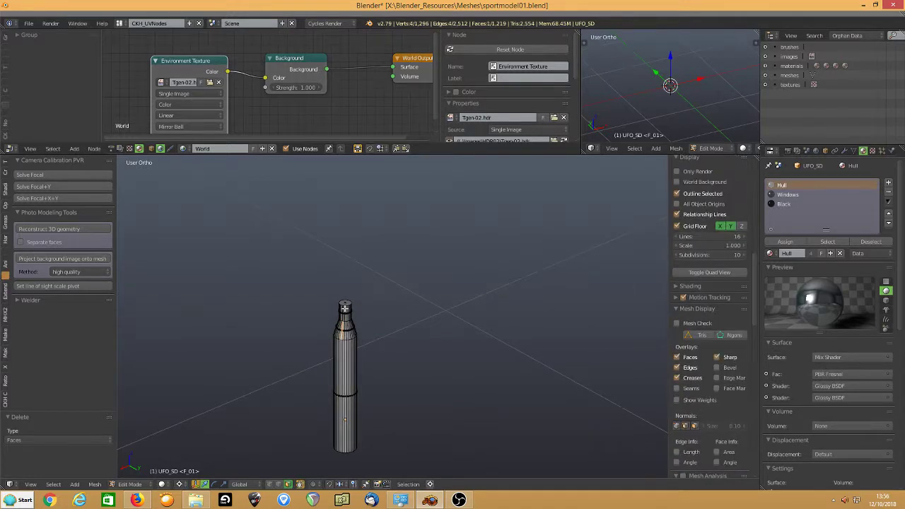
{"action": "key", "text": "KP_Decimal"}
{"action": "scroll", "coordinate": [320, 333], "scroll_direction": "down", "scroll_amount": 8}
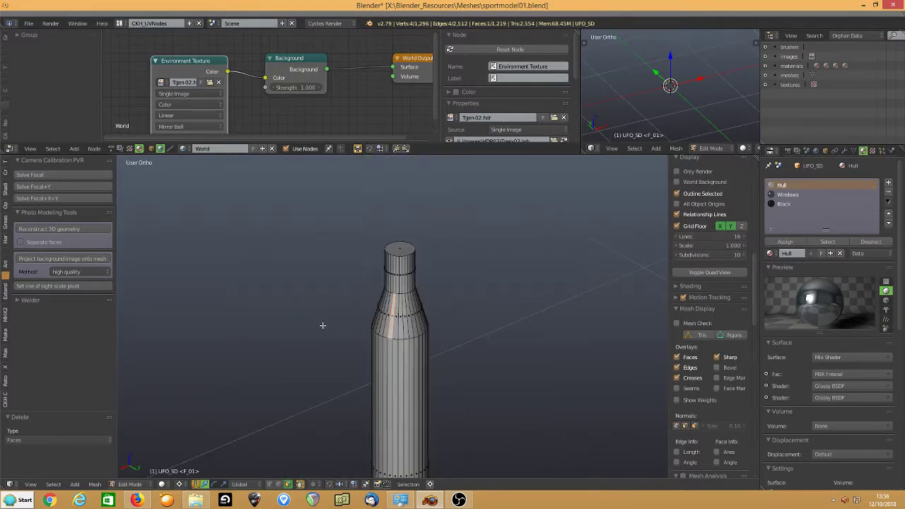
{"action": "right_click", "coordinate": [393, 249]}
{"action": "scroll", "coordinate": [363, 275], "scroll_direction": "up", "scroll_amount": 3}
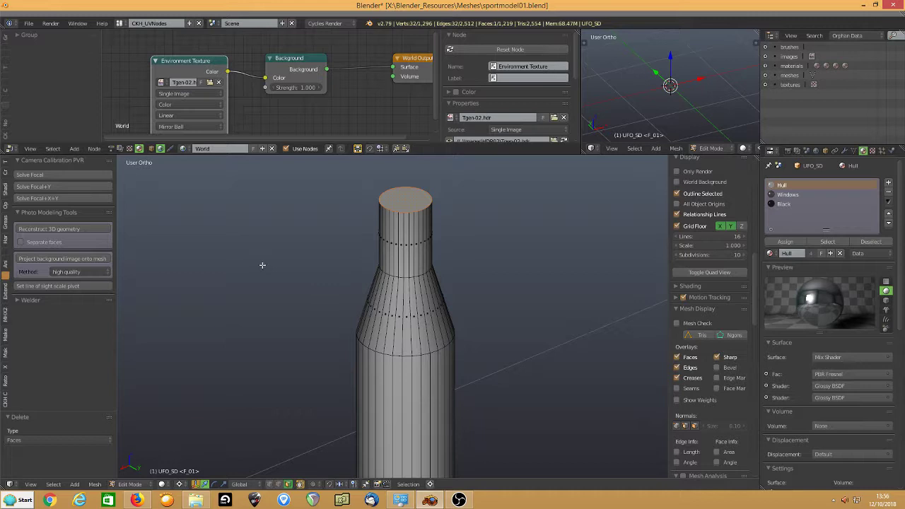
{"action": "key", "text": "i"}
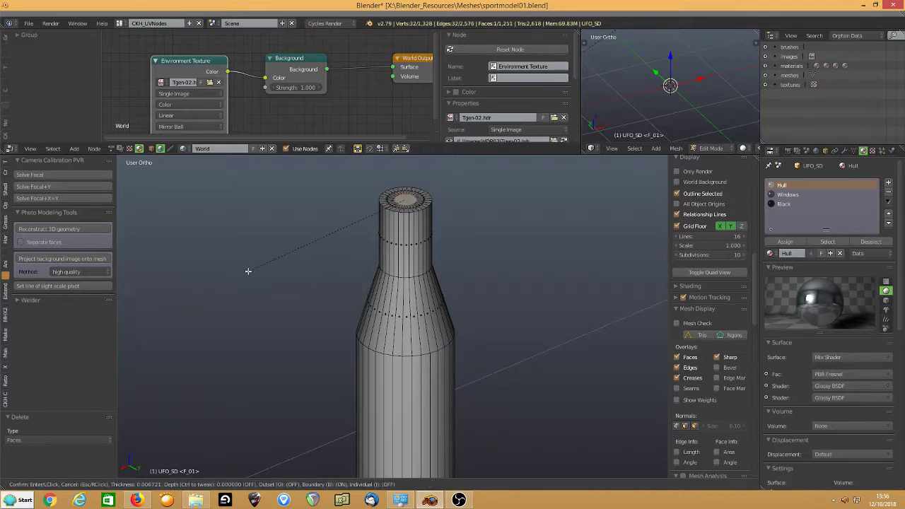
{"action": "left_click", "coordinate": [237, 277]}
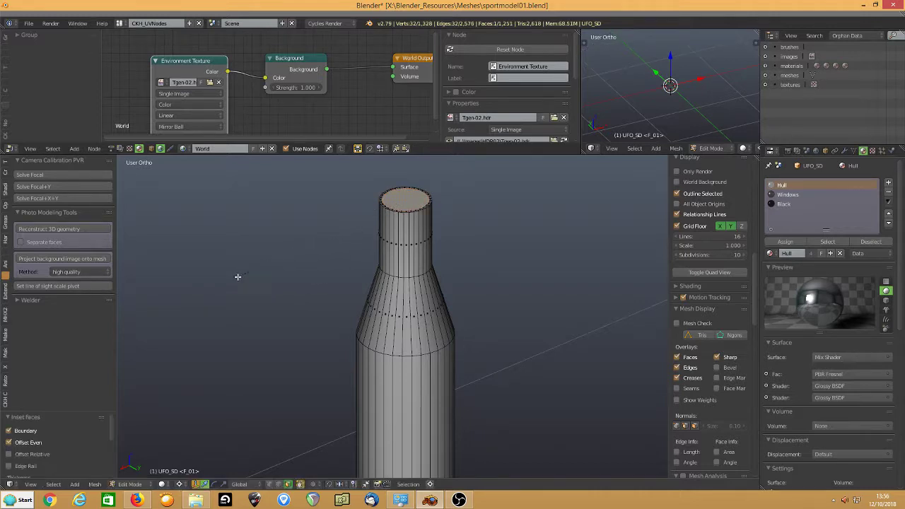
- Add a centred loop cut around the antenna's narrow neck and bevel it by about 0.016 toward both ends
{"action": "key", "text": "ctrl+r"}
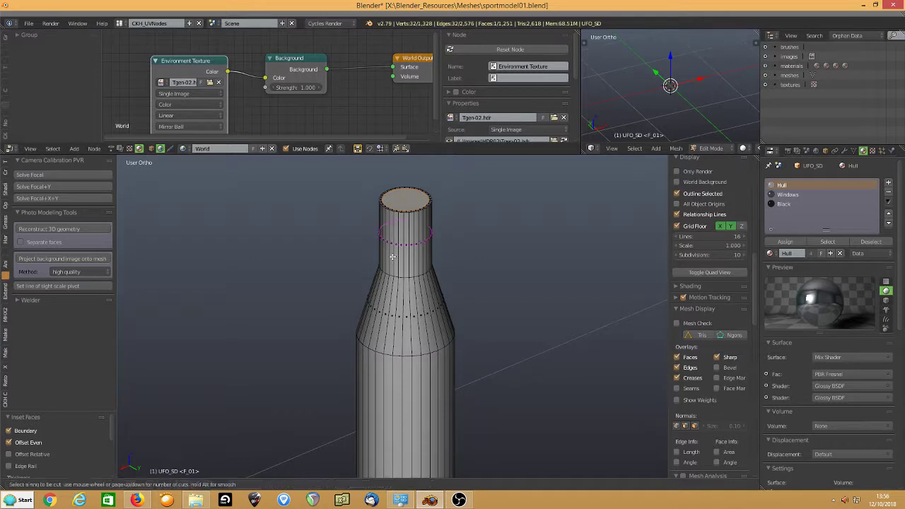
{"action": "left_click", "coordinate": [392, 256]}
{"action": "right_click", "coordinate": [393, 257]}
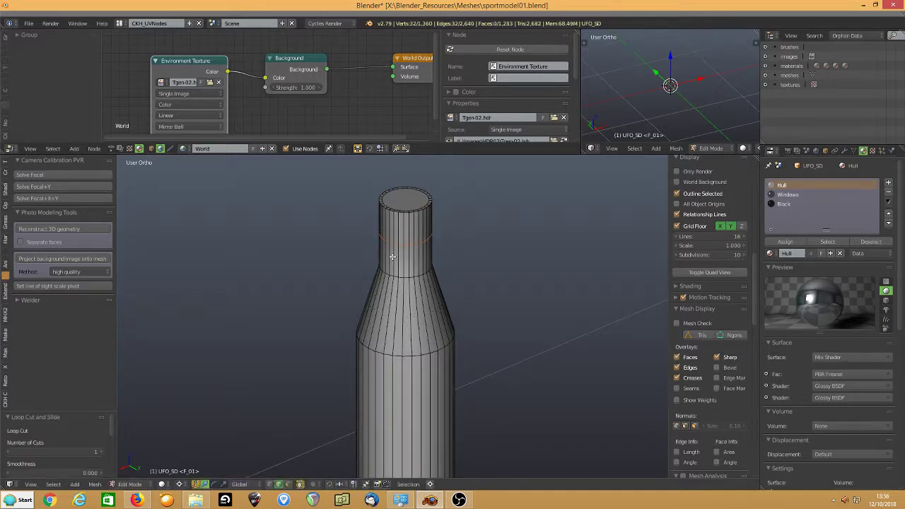
{"action": "left_click", "coordinate": [267, 263]}
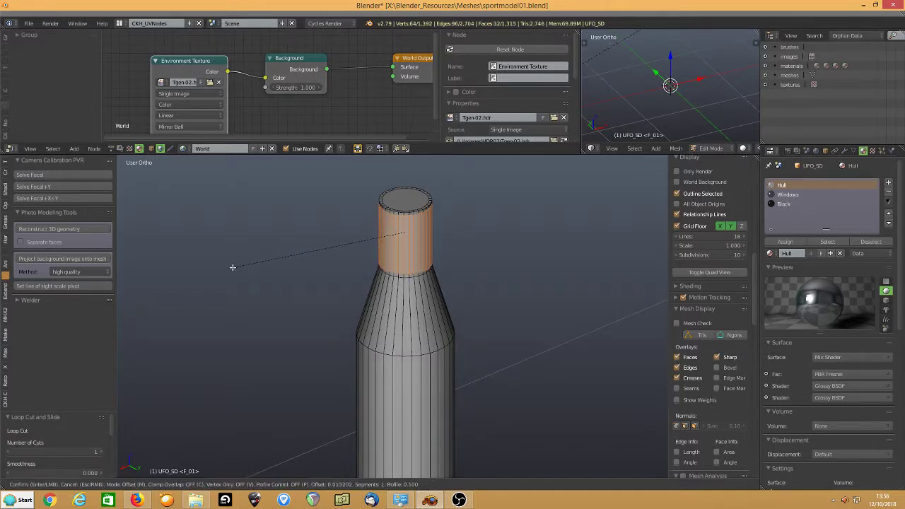
{"action": "left_click", "coordinate": [231, 268]}
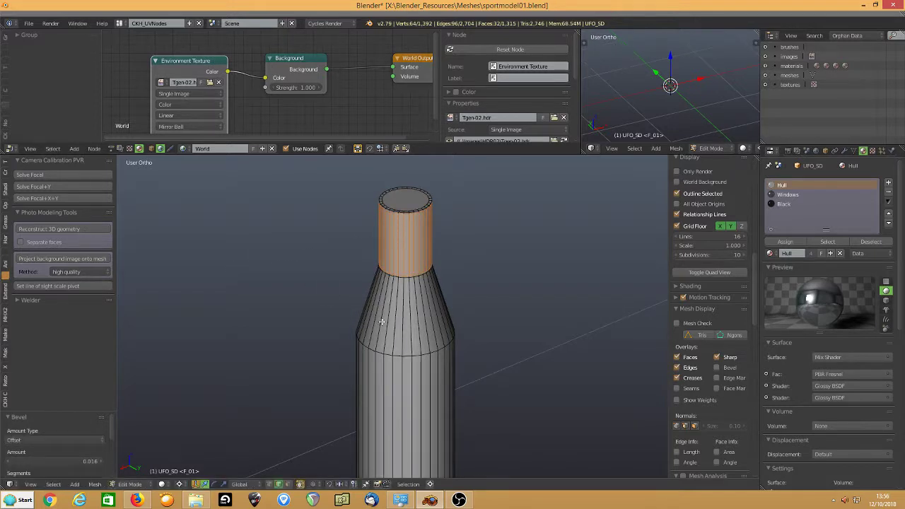
- Add a centred loop cut around the antenna's tapered shoulder and bevel it by about 0.017 toward both ends
{"action": "key", "text": "ctrl+r"}
{"action": "left_click", "coordinate": [382, 322]}
{"action": "right_click", "coordinate": [382, 321]}
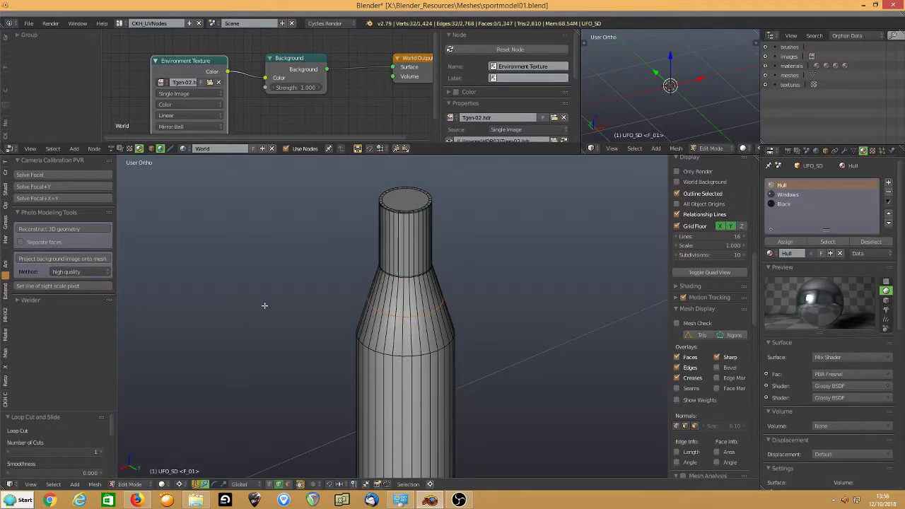
{"action": "key", "text": "ctrl+b"}
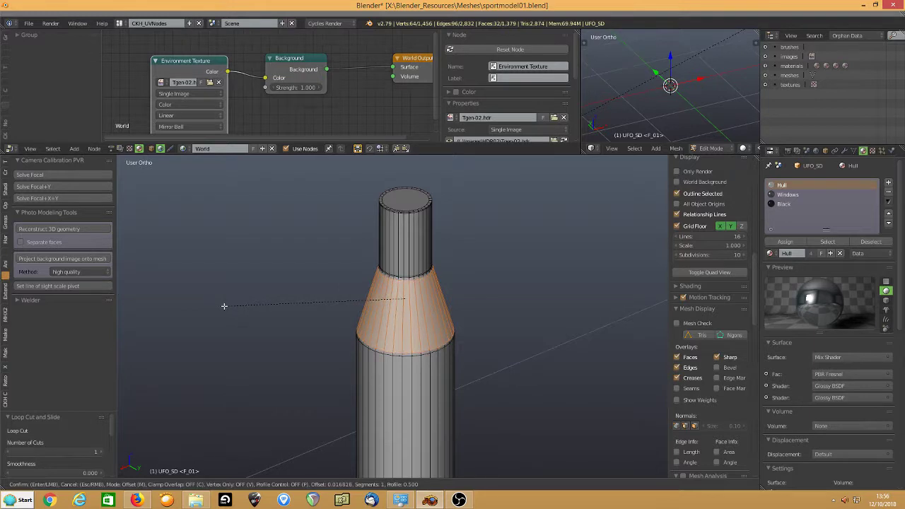
{"action": "left_click", "coordinate": [224, 305]}
- Add a loop cut around the antenna's main cylindrical body and slide it up close to the tapered shoulder
{"action": "key", "text": "ctrl+r"}
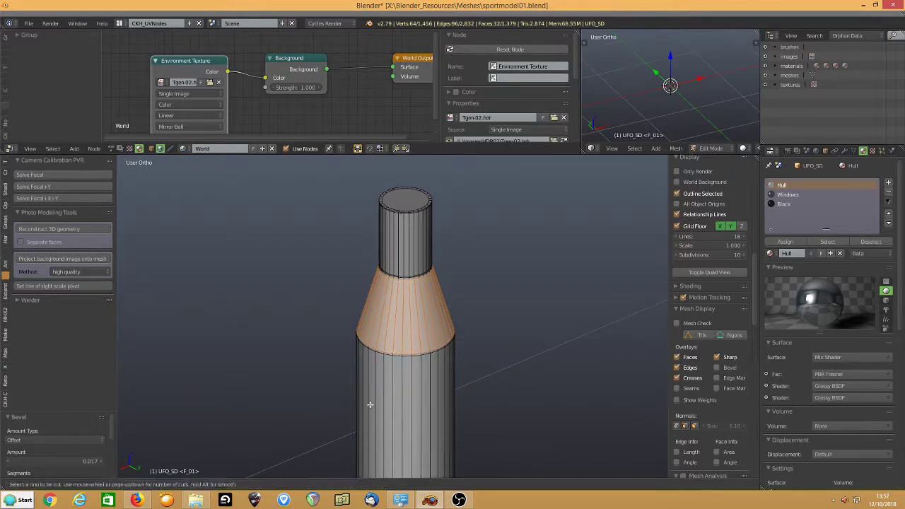
{"action": "left_click", "coordinate": [370, 404]}
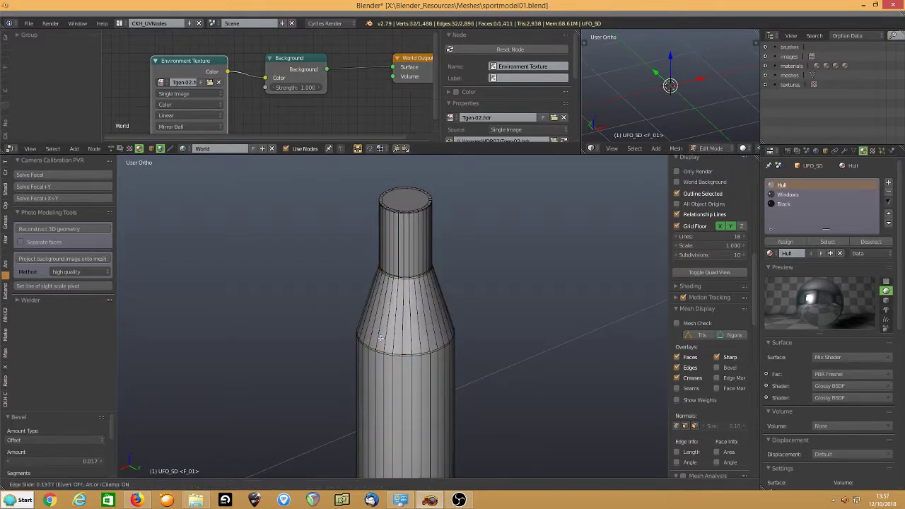
{"action": "left_click", "coordinate": [387, 170]}
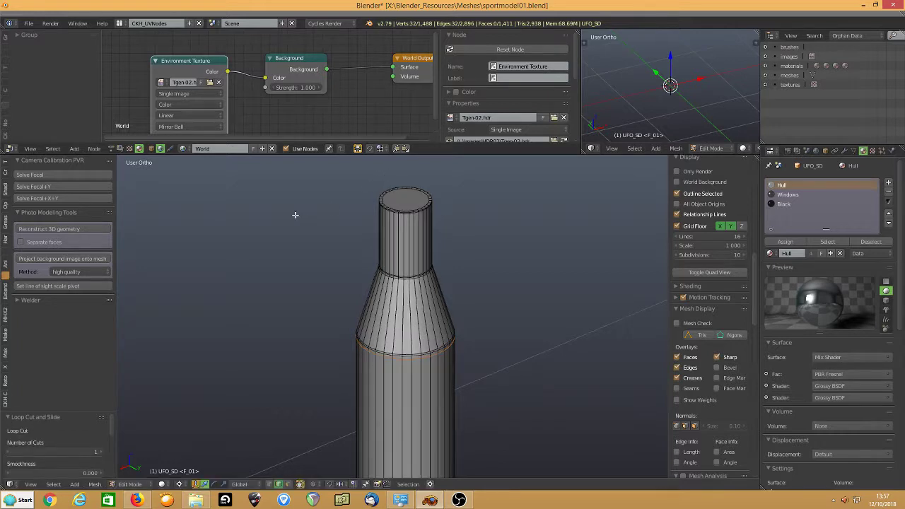
- Reveal the hidden UFO geometry around the antenna
{"action": "key", "text": "alt+h"}
{"action": "key", "text": "w"}
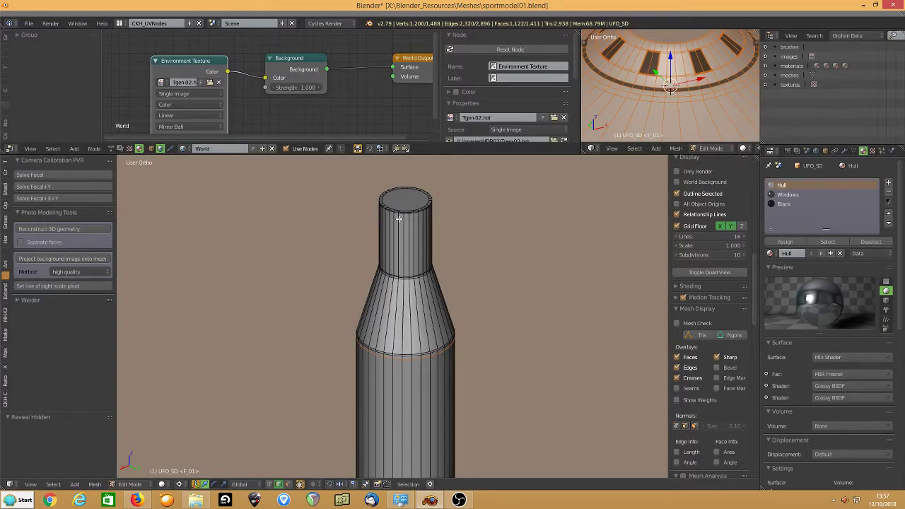
{"action": "scroll", "coordinate": [398, 219], "scroll_direction": "down", "scroll_amount": 5}
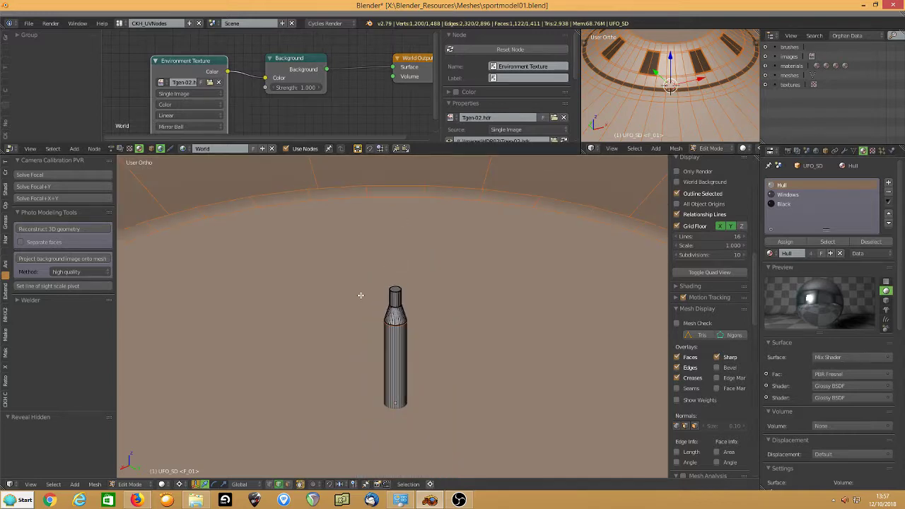
{"action": "scroll", "coordinate": [361, 295], "scroll_direction": "down", "scroll_amount": 4}
- Show UFO_SD in Object Mode at subdivision level 2 and save the file over sportmodel01.blend
{"action": "key", "text": "ctrl+2"}
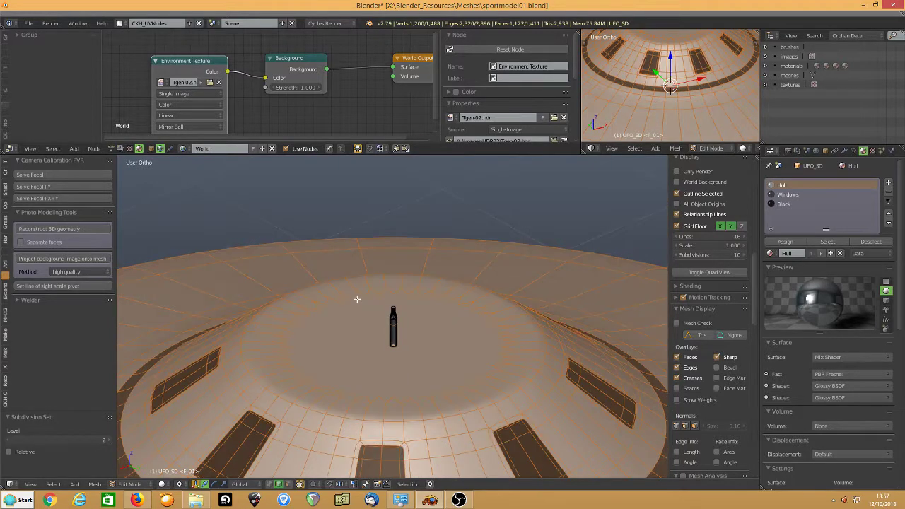
{"action": "key", "text": "Tab"}
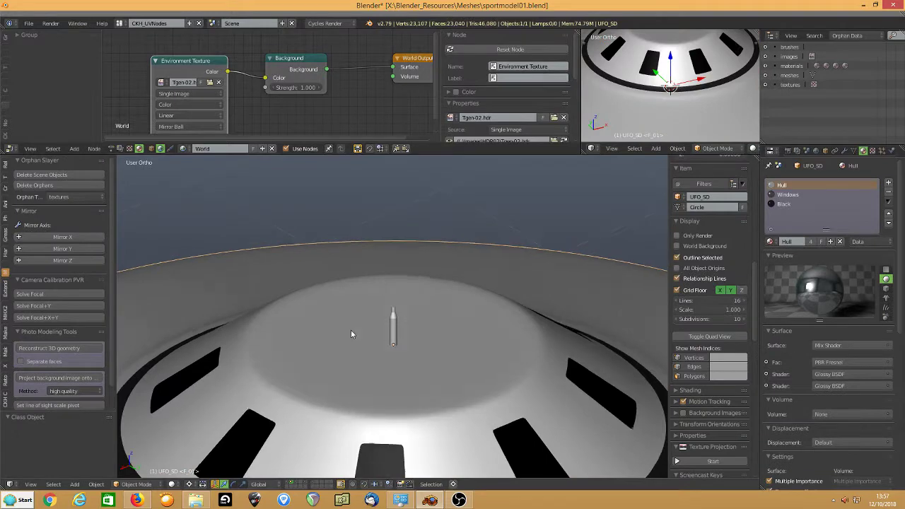
{"action": "scroll", "coordinate": [424, 293], "scroll_direction": "down", "scroll_amount": 3}
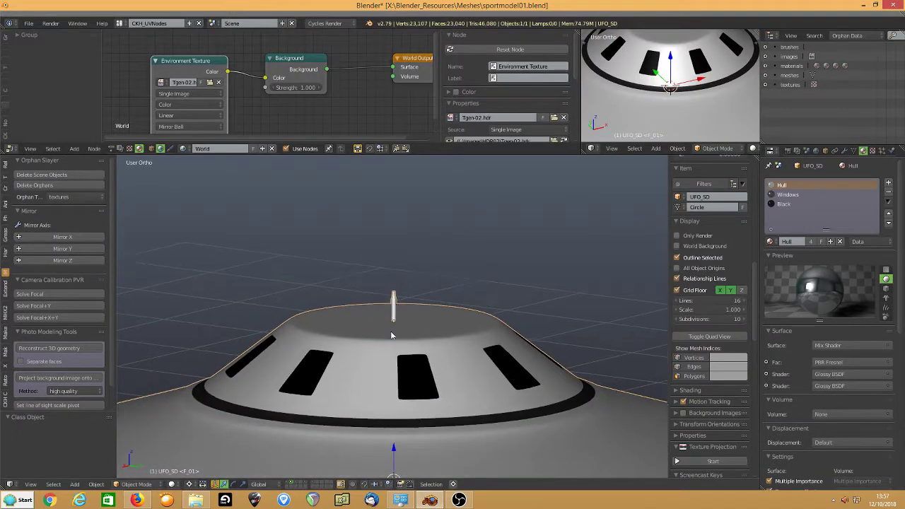
{"action": "middle_click_drag", "start_coordinate": [436, 287], "coordinate": [355, 308]}
{"action": "scroll", "coordinate": [355, 308], "scroll_direction": "down", "scroll_amount": 1}
{"action": "scroll", "coordinate": [384, 304], "scroll_direction": "up", "scroll_amount": 2}
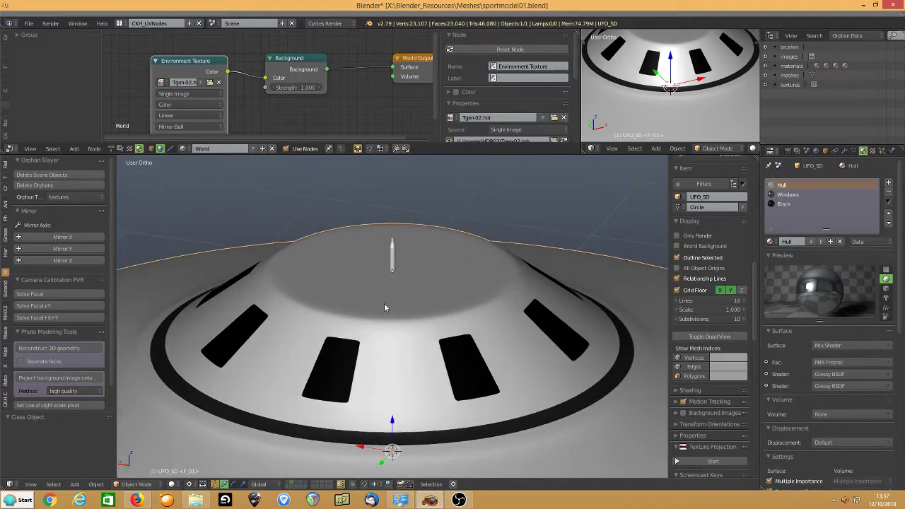
{"action": "key", "text": "ctrl+s"}
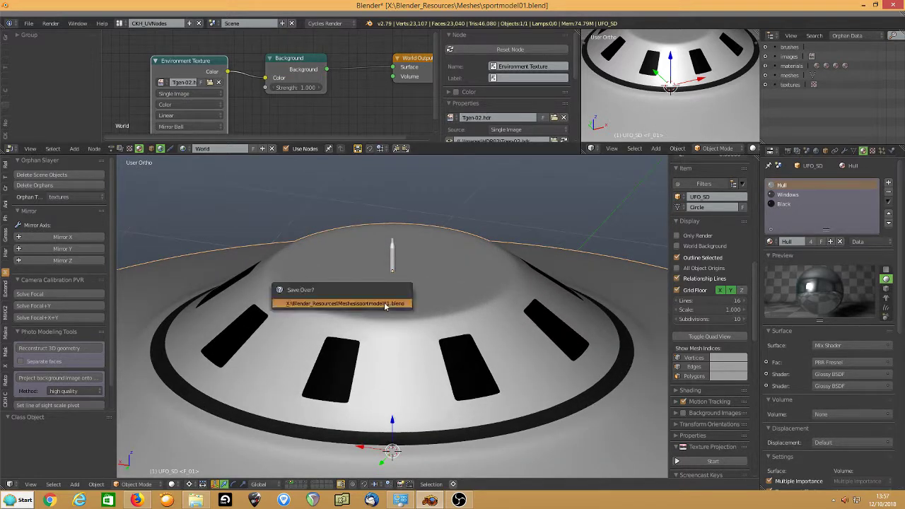
{"action": "key", "text": "Return"}
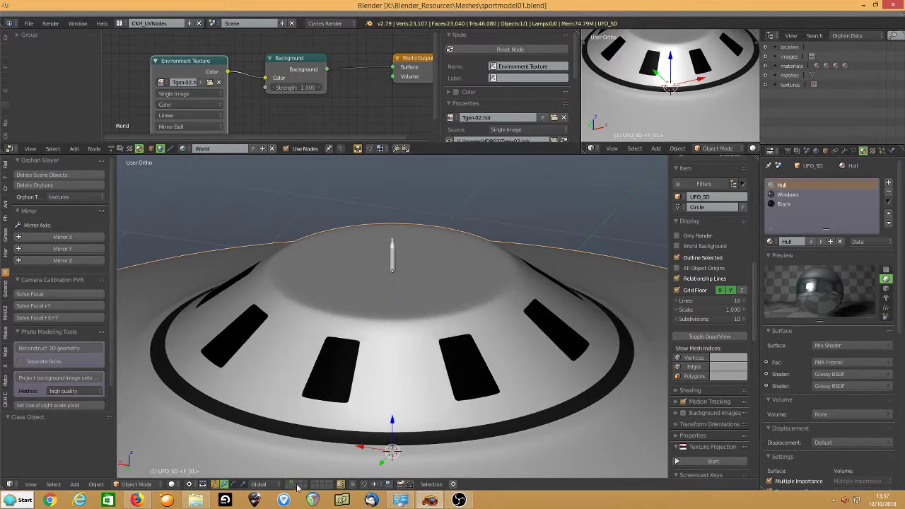
- Open UFO_SD in Edit Mode with its geometry deselected and set its subdivision level to 0
{"action": "right_click", "coordinate": [375, 333]}
{"action": "scroll", "coordinate": [375, 333], "scroll_direction": "down", "scroll_amount": 6}
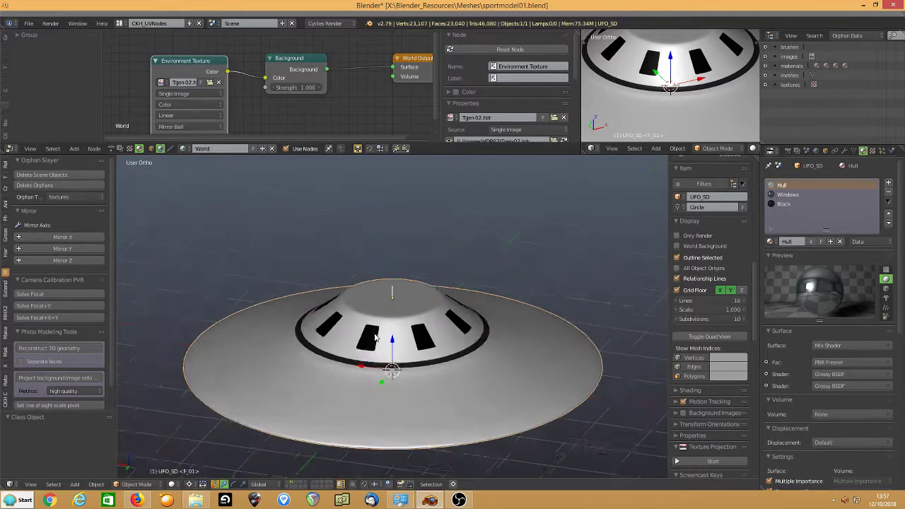
{"action": "middle_click_drag", "start_coordinate": [393, 324], "coordinate": [381, 347]}
{"action": "key", "text": "Tab"}
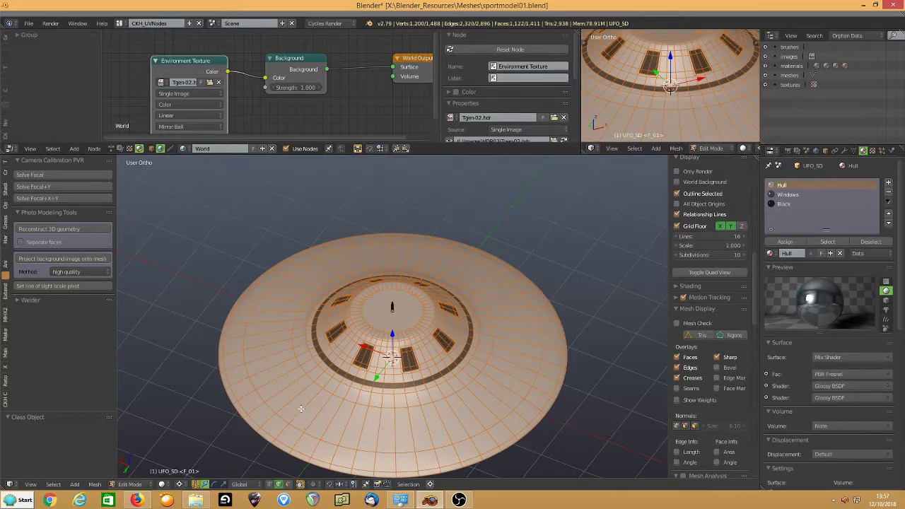
{"action": "key", "text": "a"}
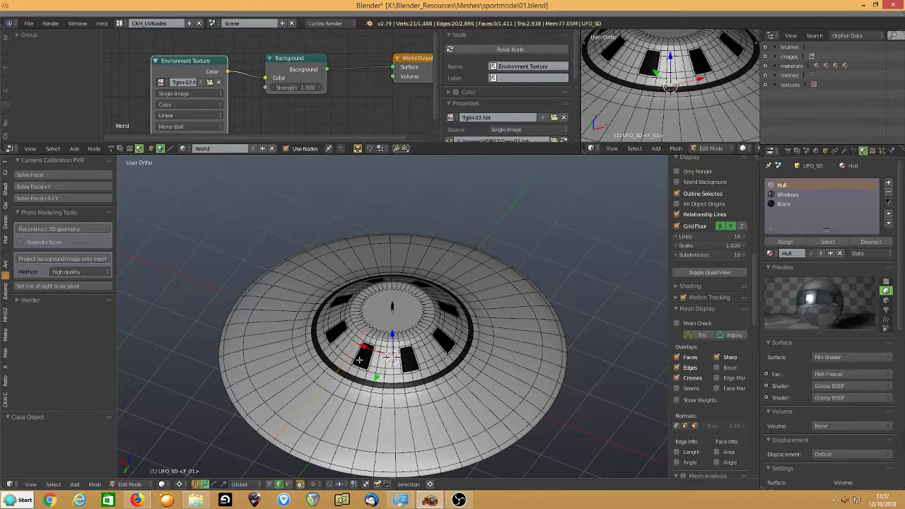
{"action": "scroll", "coordinate": [356, 351], "scroll_direction": "up", "scroll_amount": 3}
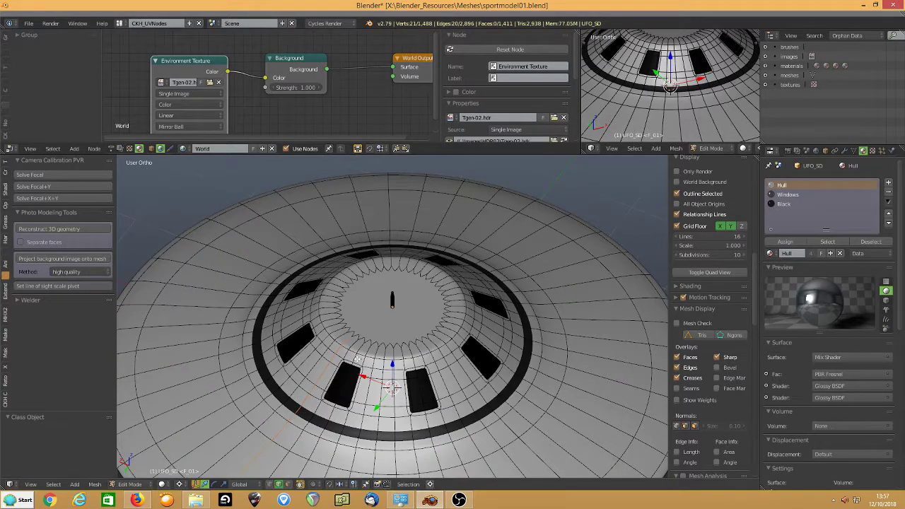
{"action": "key", "text": "ctrl+0"}
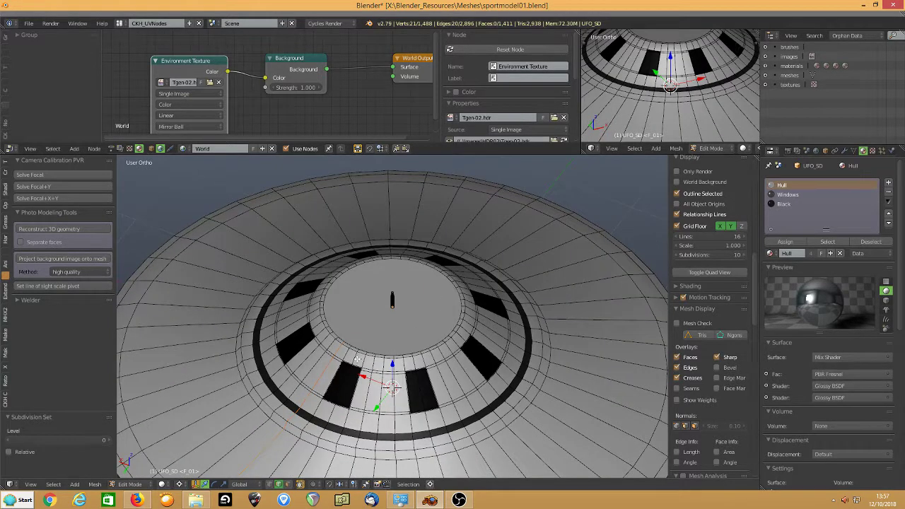
- Mark three separate pairs of adjacent faces on the upper hull in face selection mode to examine the spacing
{"action": "left_click", "coordinate": [287, 485]}
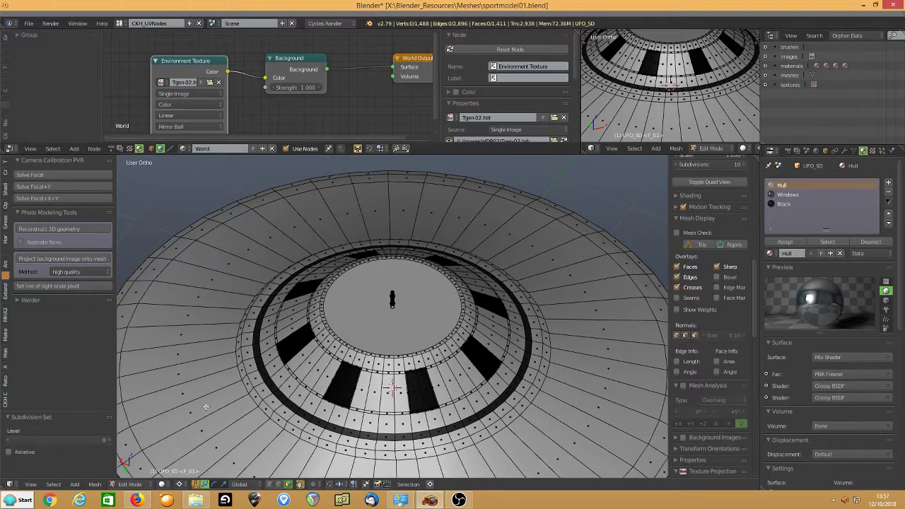
{"action": "scroll", "coordinate": [191, 401], "scroll_direction": "down", "scroll_amount": 3}
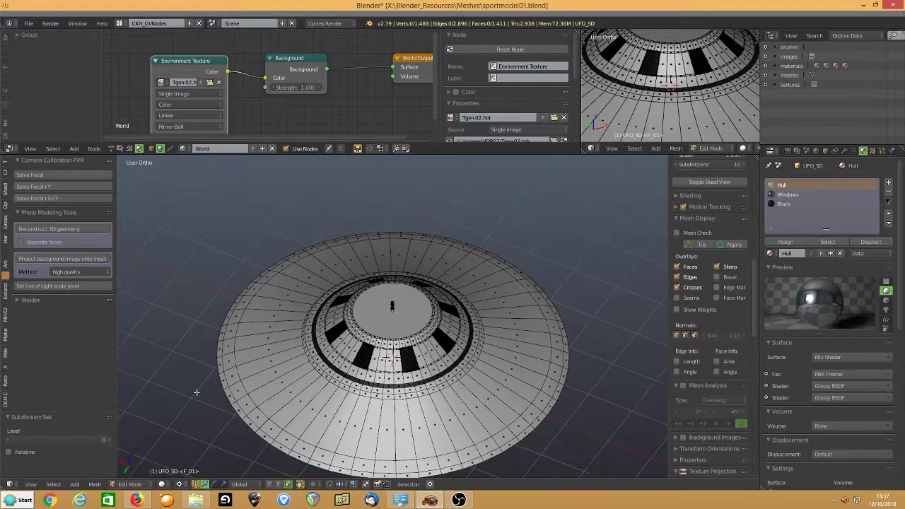
{"action": "right_click", "coordinate": [266, 344]}
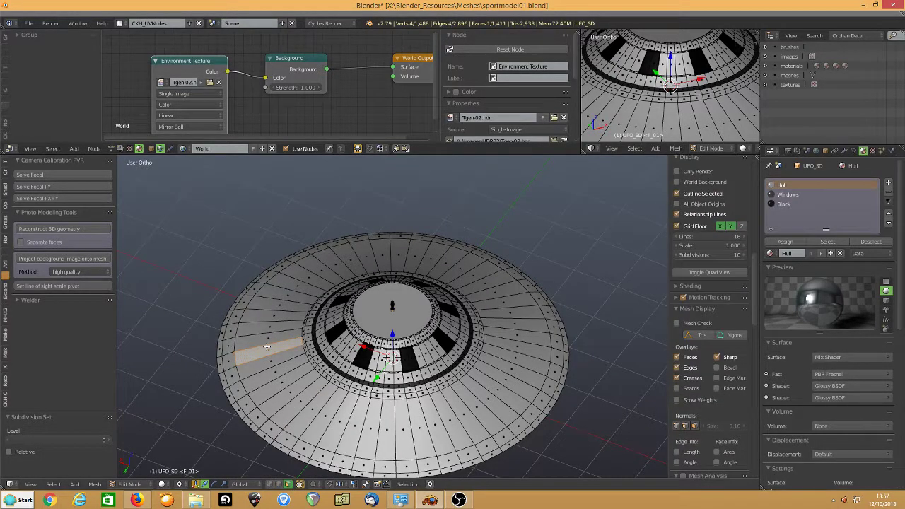
{"action": "right_click", "coordinate": [282, 381], "text": "shift"}
{"action": "right_click", "coordinate": [291, 392], "text": "shift"}
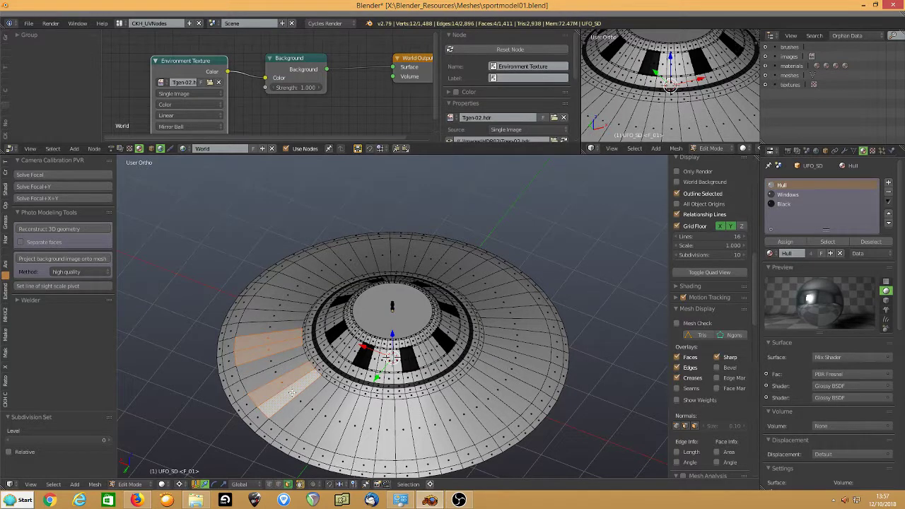
{"action": "right_click", "coordinate": [336, 419], "text": "shift"}
{"action": "right_click", "coordinate": [339, 421], "text": "shift"}
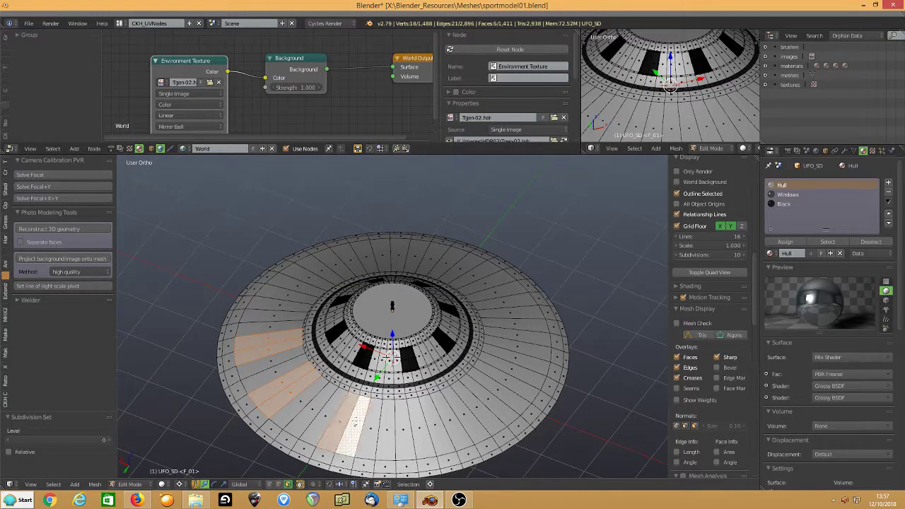
{"action": "mouse_move", "coordinate": [205, 392]}
{"action": "middle_mouse_down"}
{"action": "mouse_move", "coordinate": [312, 340]}
{"action": "mouse_move", "coordinate": [137, 446]}
{"action": "mouse_move", "coordinate": [142, 459]}
{"action": "mouse_move", "coordinate": [207, 394]}
{"action": "middle_mouse_up"}
- Return to Object Mode and delete the old UFO_SD.001 hull copy on its own layer
{"action": "left_click", "coordinate": [129, 484]}
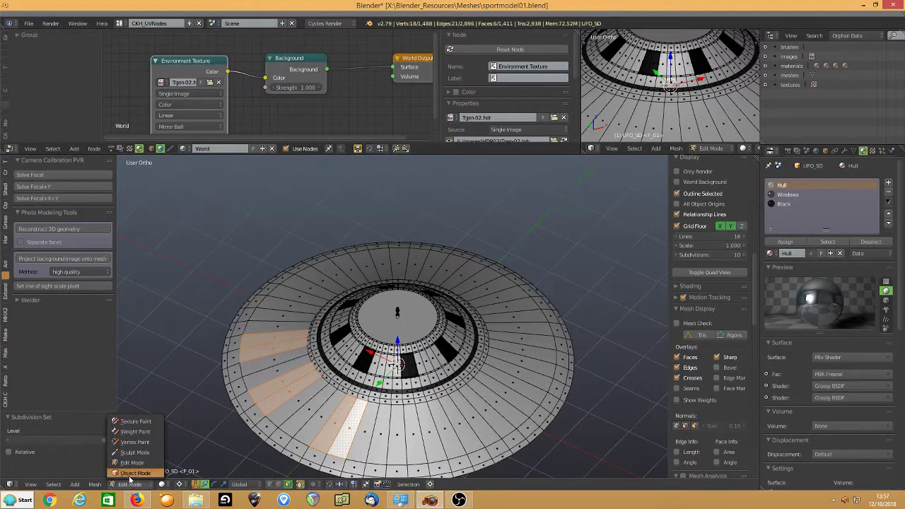
{"action": "left_click", "coordinate": [131, 472]}
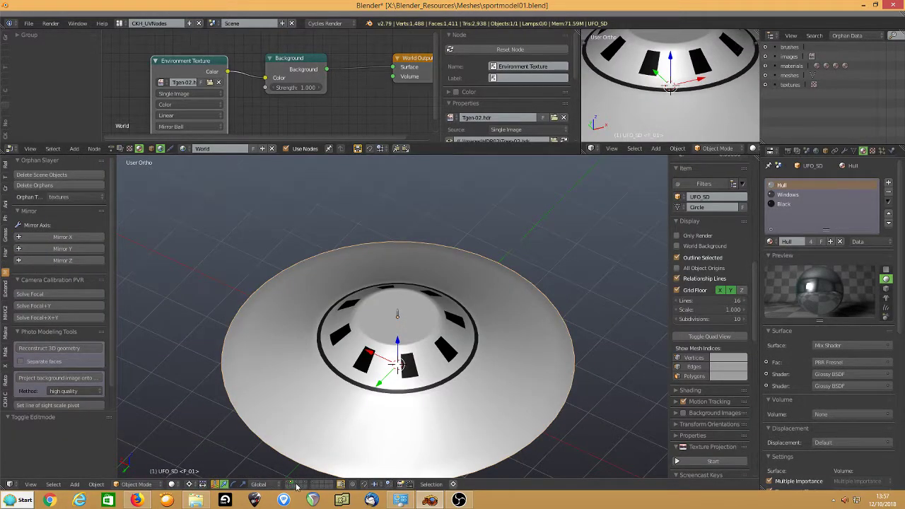
{"action": "key", "text": "h"}
{"action": "right_click", "coordinate": [337, 424]}
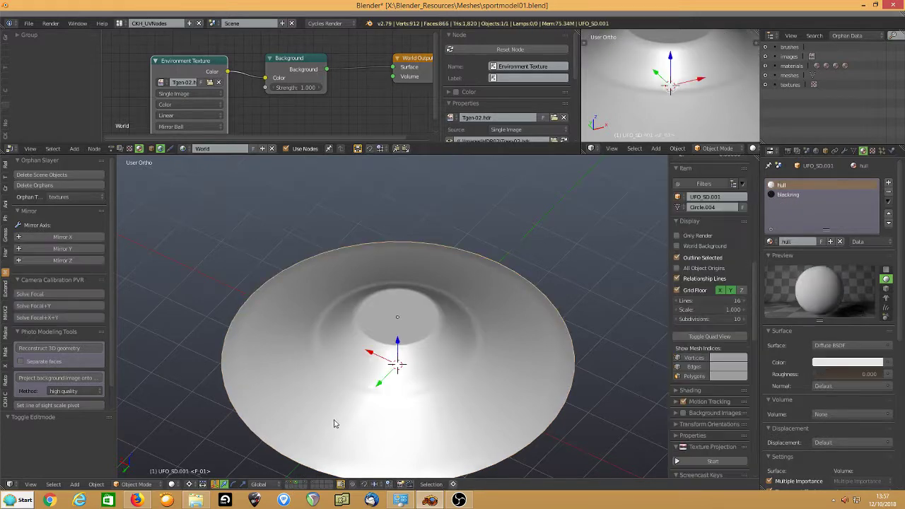
{"action": "key", "text": "x"}
{"action": "left_click", "coordinate": [319, 421]}
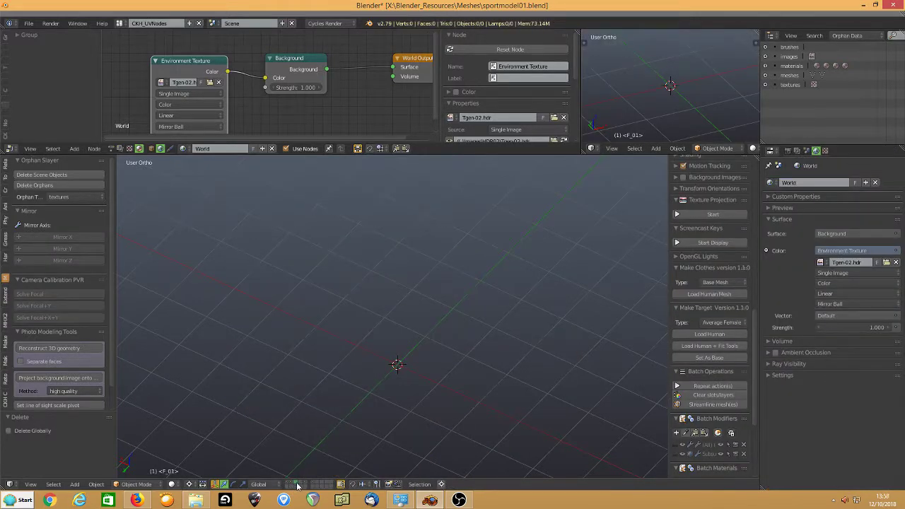
- Add a cylinder mesh with 45 vertices at the origin on the emptied layer
{"action": "key", "text": "shift+a"}
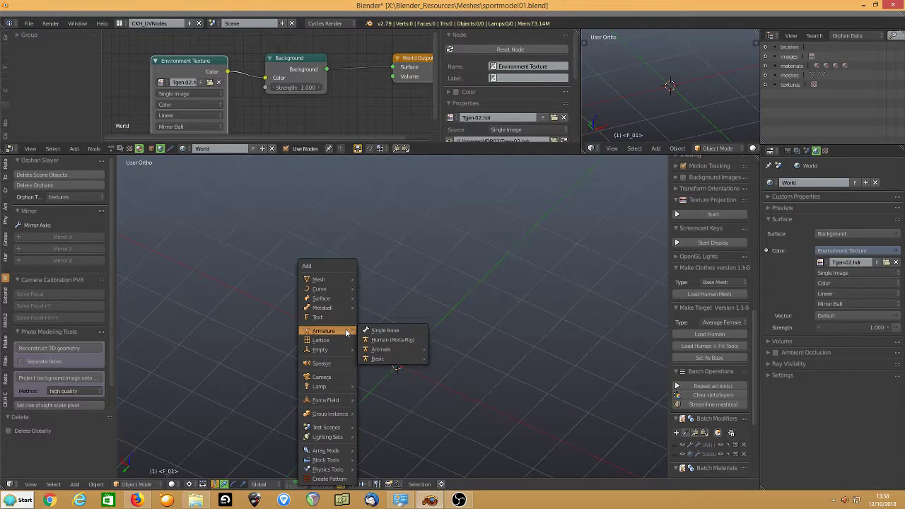
{"action": "mouse_move", "coordinate": [322, 280]}
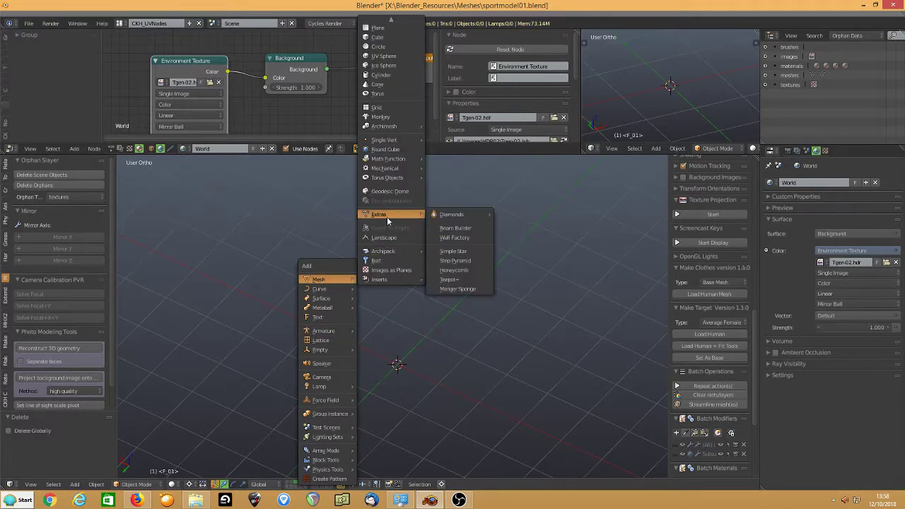
{"action": "left_click", "coordinate": [375, 75]}
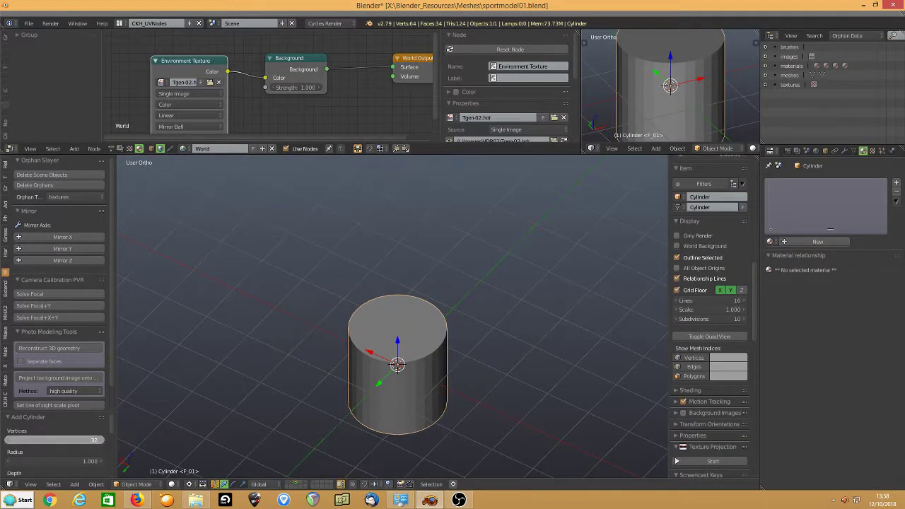
{"action": "left_click", "coordinate": [91, 440]}
{"action": "type", "text": "45"}
{"action": "key", "text": "Return"}
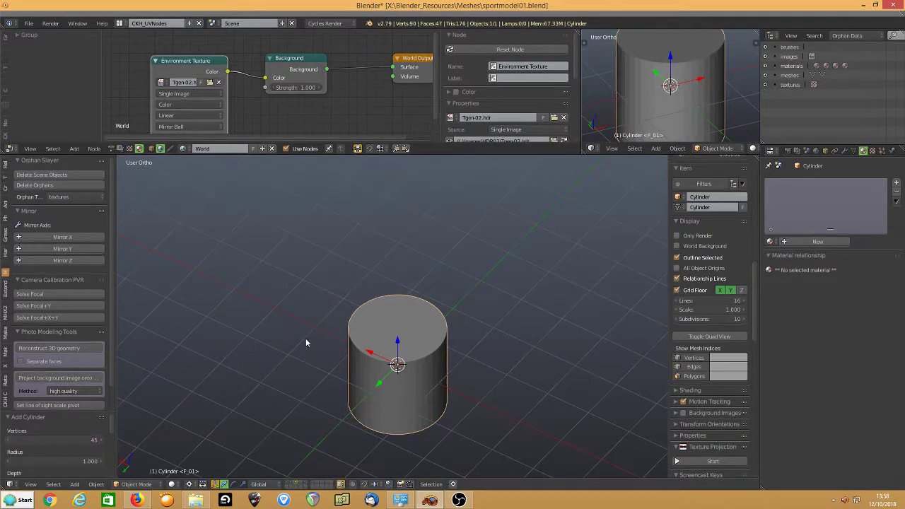
- Duplicate the cylinder in place and move the copy to the fourth layer
{"action": "middle_click_drag", "start_coordinate": [307, 348], "coordinate": [346, 344]}
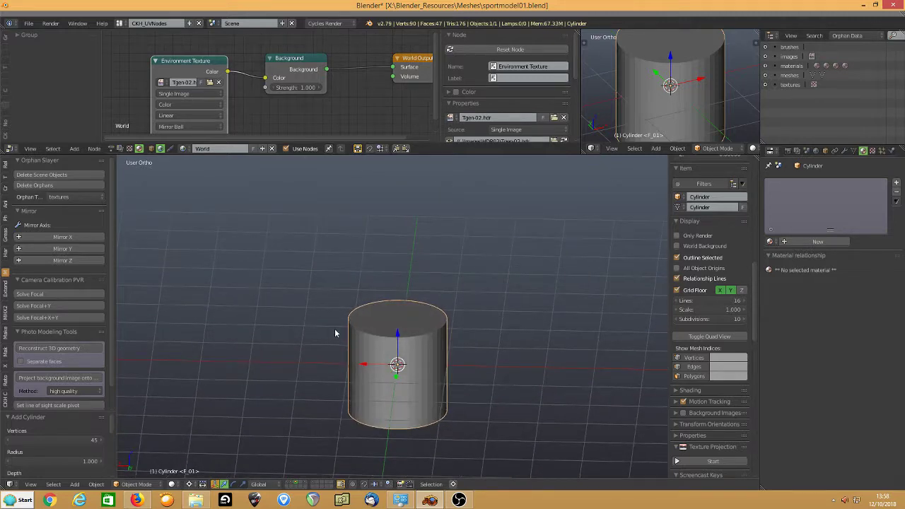
{"action": "key", "text": "shift+d"}
{"action": "right_click", "coordinate": [336, 330]}
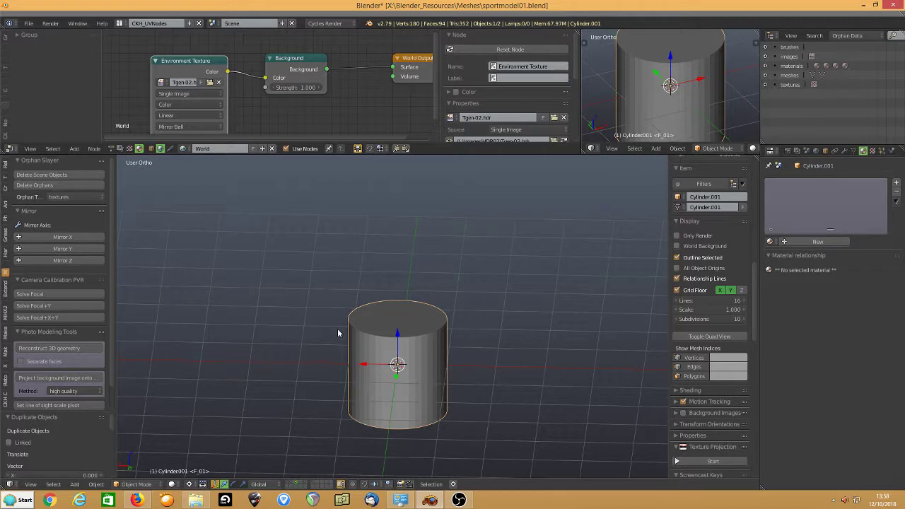
{"action": "key", "text": "m"}
{"action": "left_click", "coordinate": [441, 347]}
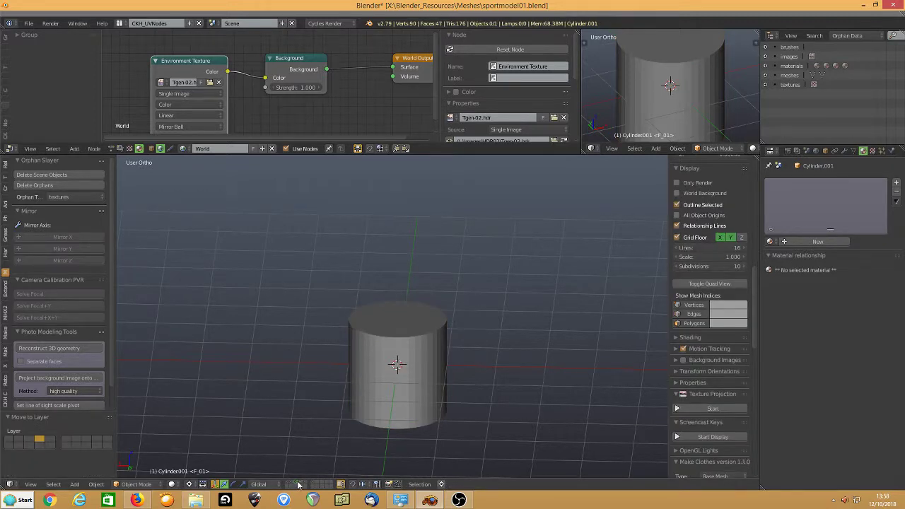
- Select the original cylinder and show the UFO_SD layer alongside it in front view
{"action": "key", "text": "a"}
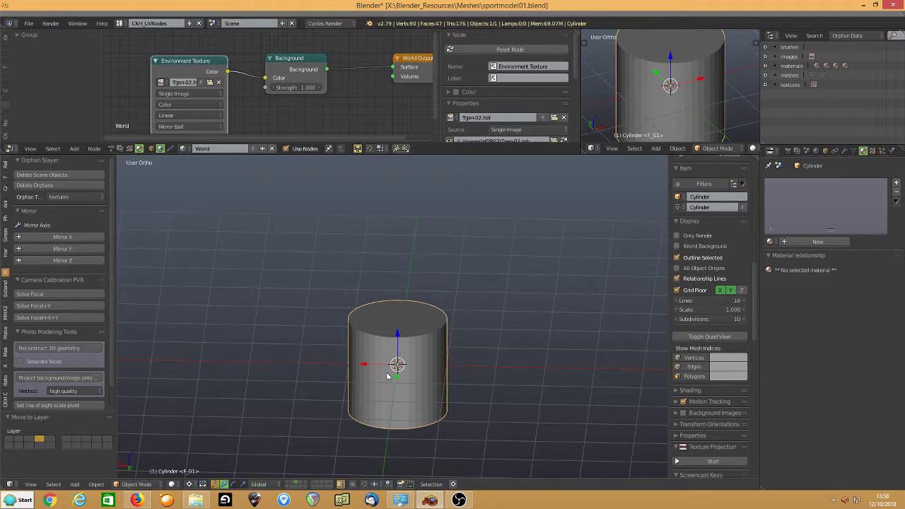
{"action": "left_click", "coordinate": [292, 484], "text": "shift"}
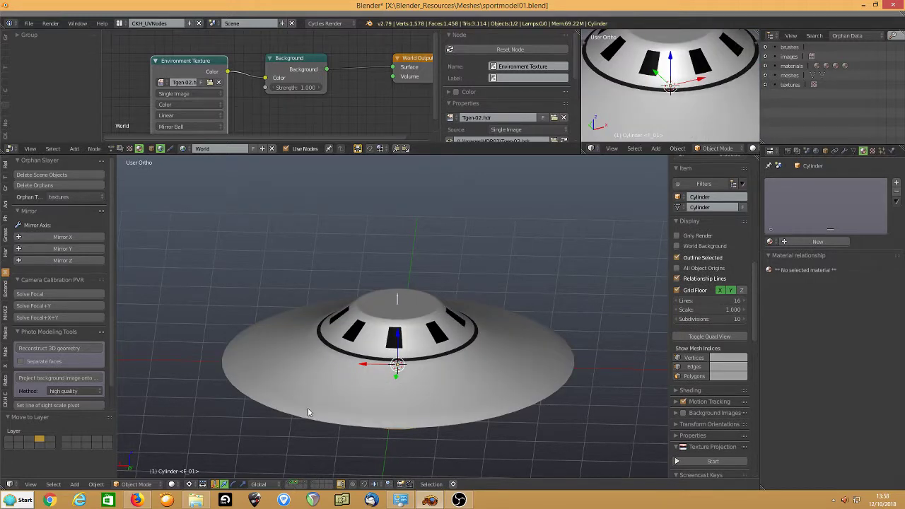
{"action": "key", "text": "KP_1"}
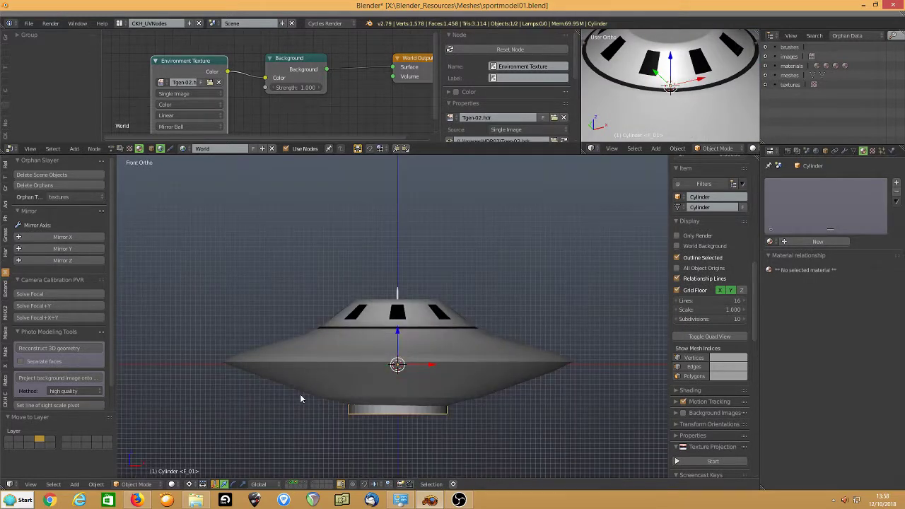
- Show the first layer's UFO hull alongside the cylinder instead of the UFO_SD layer, and switch the front view to wireframe in Object Mode
{"action": "left_click", "coordinate": [293, 484], "text": "shift"}
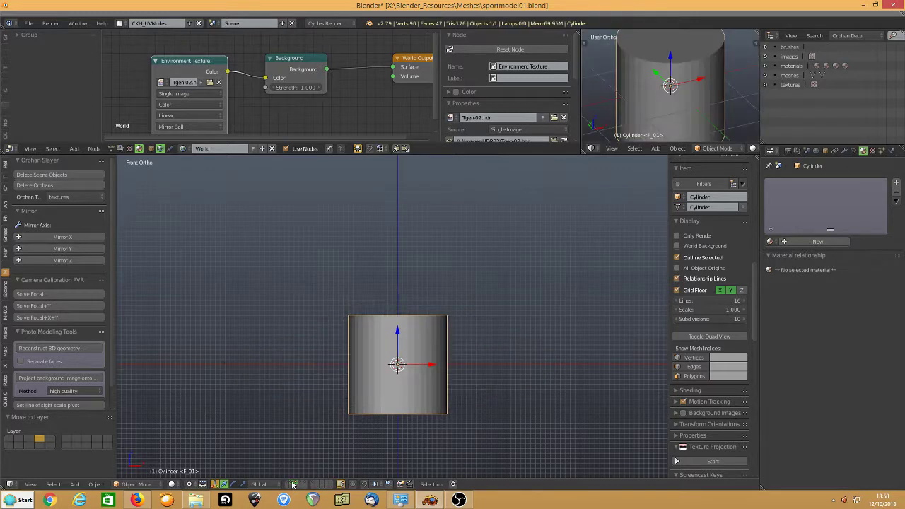
{"action": "left_click", "coordinate": [292, 484], "text": "shift"}
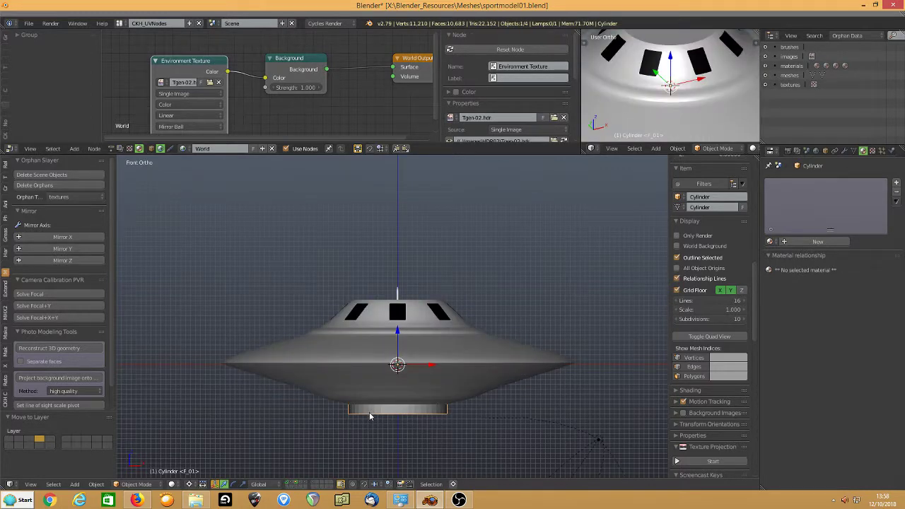
{"action": "left_click", "coordinate": [137, 485]}
{"action": "left_click", "coordinate": [138, 467]}
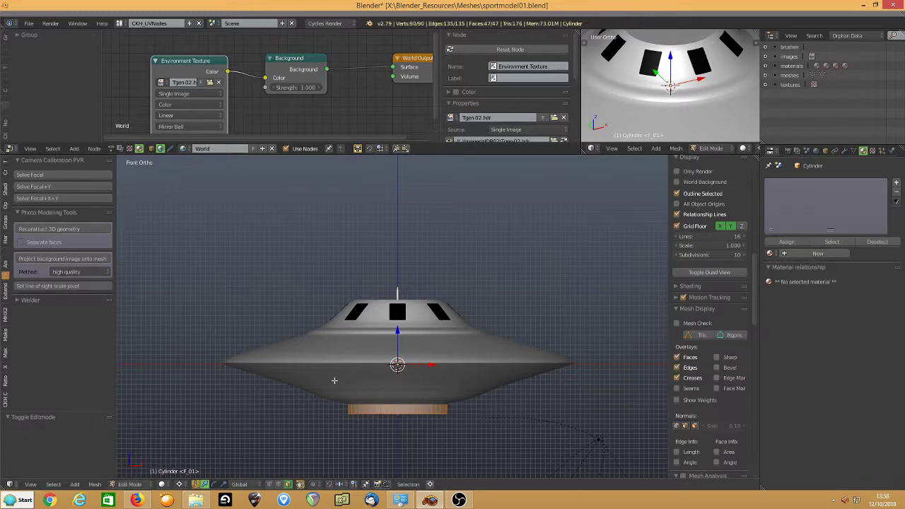
{"action": "key", "text": "z"}
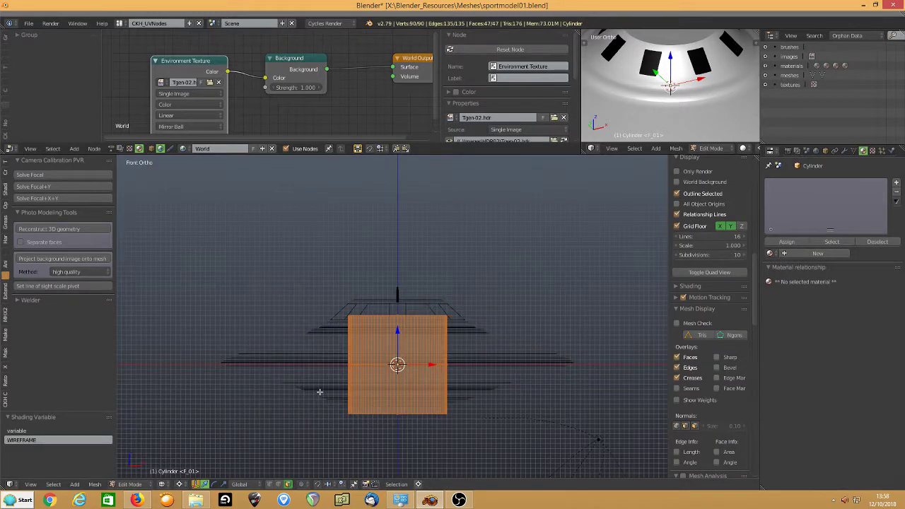
{"action": "left_click", "coordinate": [129, 485]}
{"action": "left_click", "coordinate": [135, 487]}
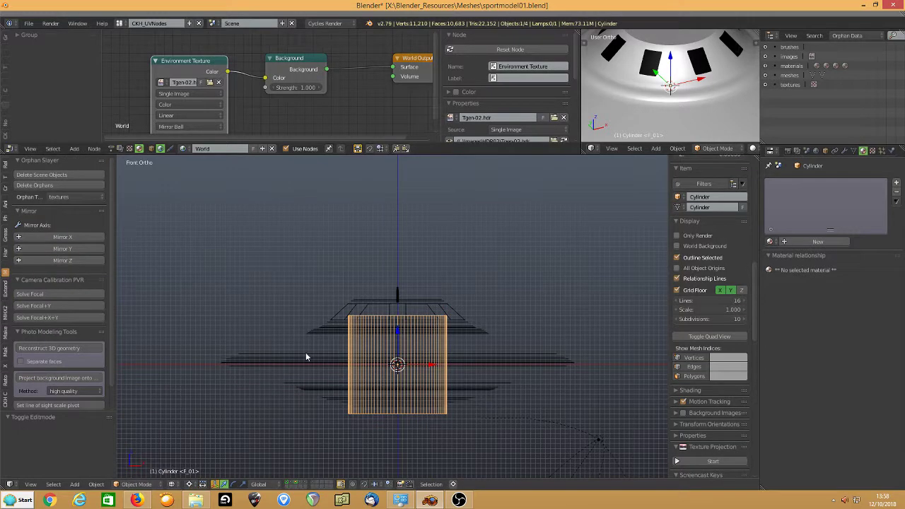
- Turn on Draw All Edges and Wire in the display settings of the UFO hull object
{"action": "right_click", "coordinate": [306, 357]}
{"action": "left_click", "coordinate": [825, 150]}
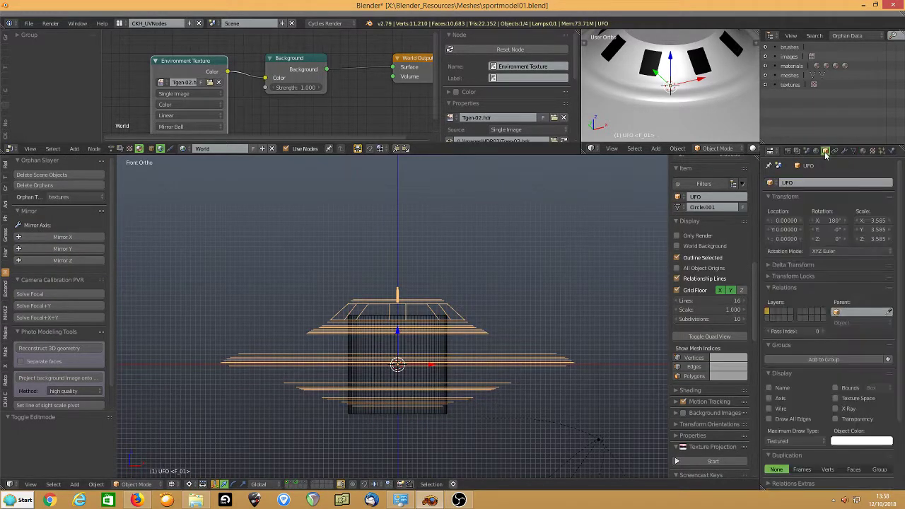
{"action": "left_click", "coordinate": [770, 420]}
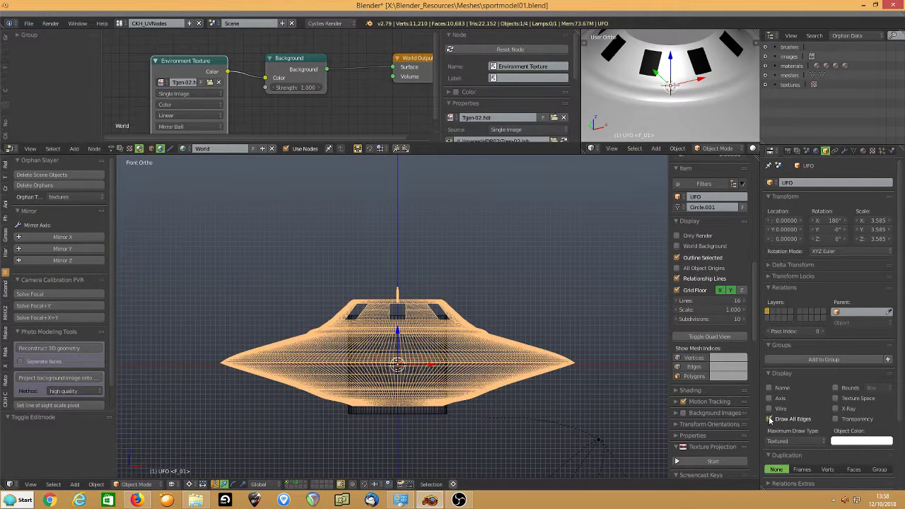
{"action": "left_click", "coordinate": [770, 409]}
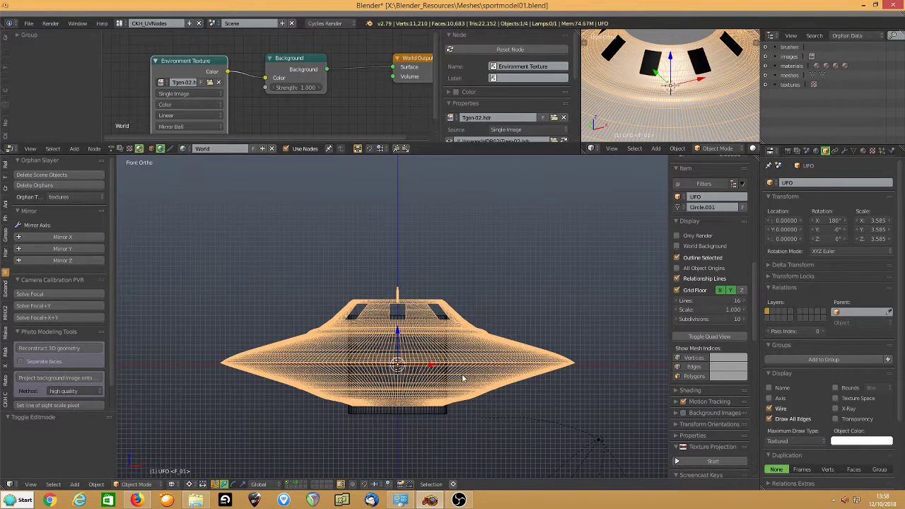
- Edit the cylinder mesh with the Median Point pivot and raise its top face to the flat top of the UFO hull
{"action": "left_click", "coordinate": [353, 412]}
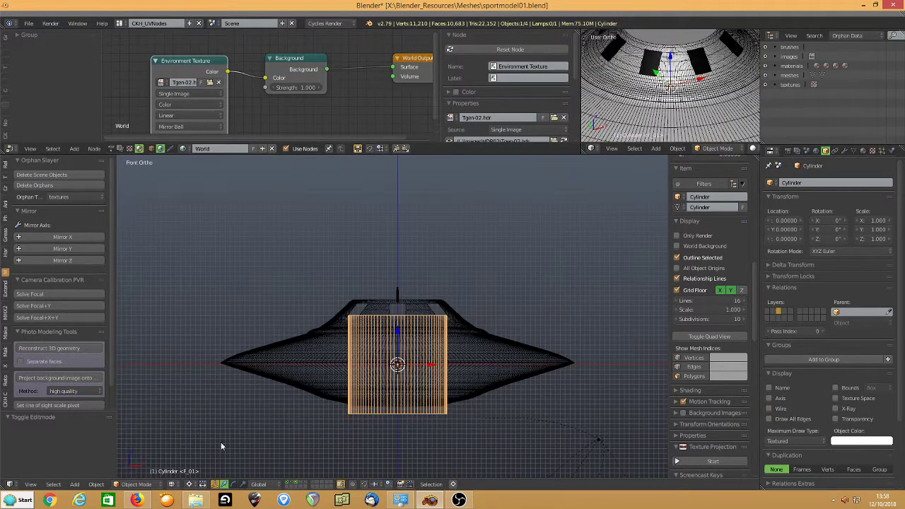
{"action": "left_click", "coordinate": [149, 485]}
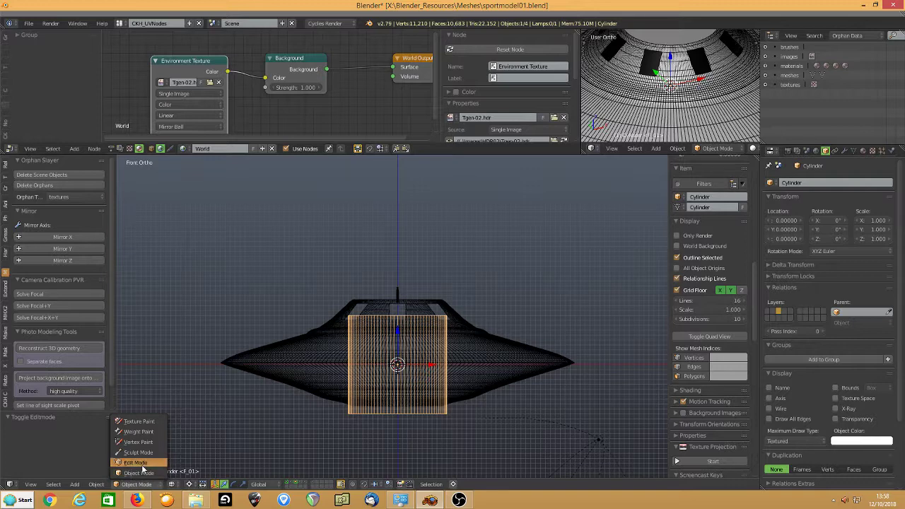
{"action": "left_click", "coordinate": [135, 462]}
{"action": "scroll", "coordinate": [346, 357], "scroll_direction": "up", "scroll_amount": 3}
{"action": "left_click", "coordinate": [401, 305]}
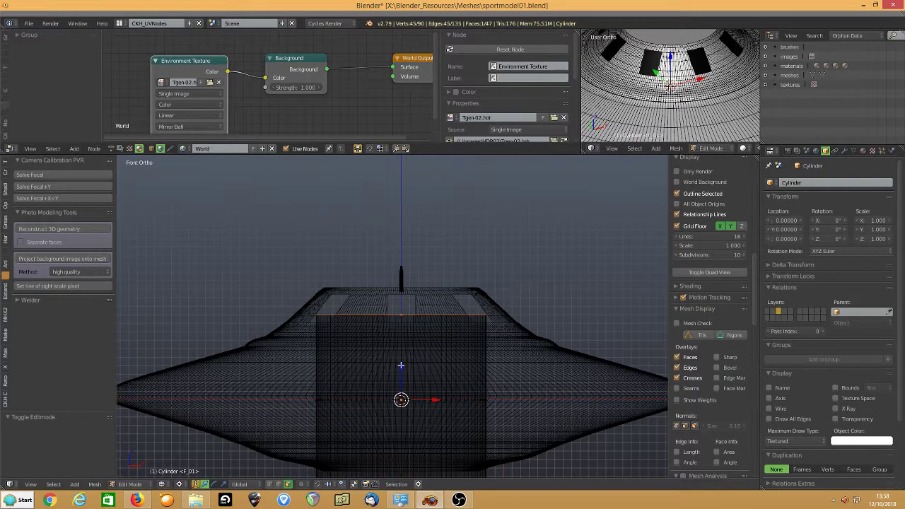
{"action": "left_click", "coordinate": [179, 485]}
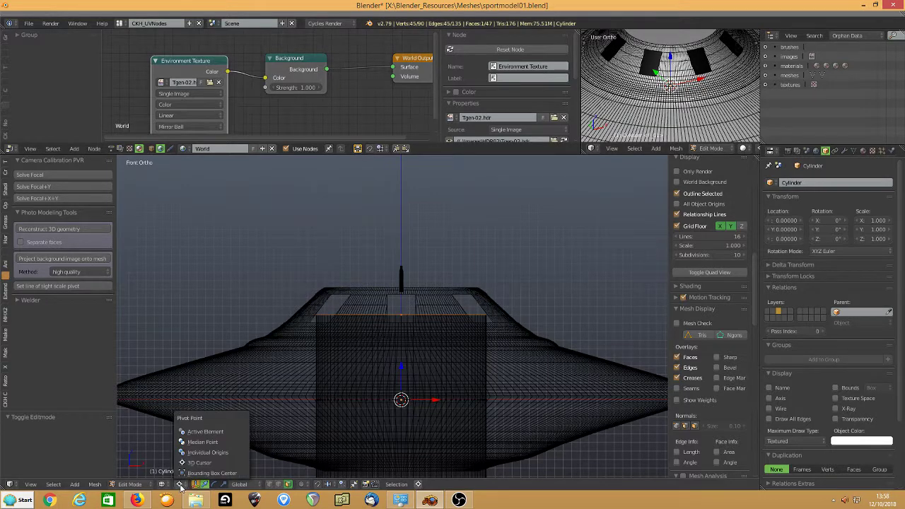
{"action": "left_click", "coordinate": [191, 441]}
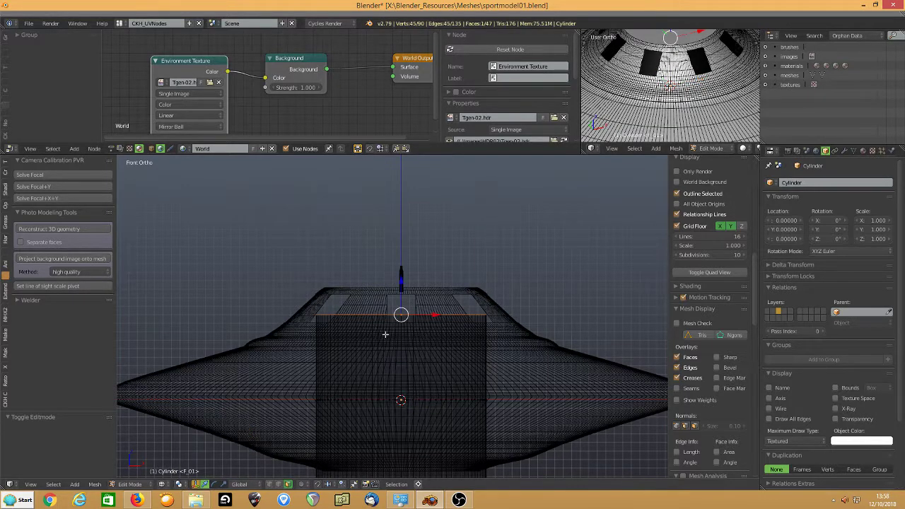
{"action": "left_click_drag", "start_coordinate": [403, 282], "coordinate": [397, 251]}
- Raise the cylinder's bottom face to the hull's underside and select the whole linked cylinder mesh
{"action": "middle_click_drag", "start_coordinate": [403, 473], "coordinate": [414, 388], "text": "shift"}
{"action": "right_click", "coordinate": [414, 393]}
{"action": "left_click_drag", "start_coordinate": [413, 365], "coordinate": [407, 352]}
{"action": "key", "text": "l"}
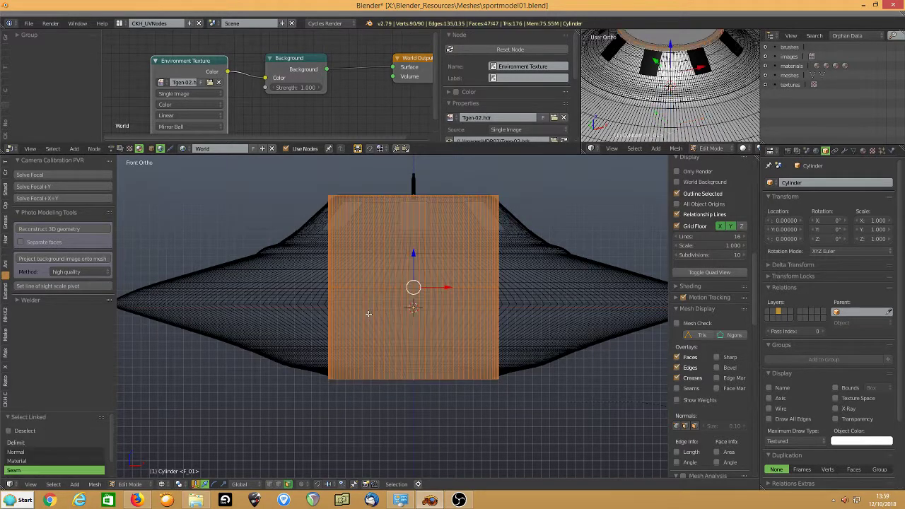
{"action": "key", "text": "s"}
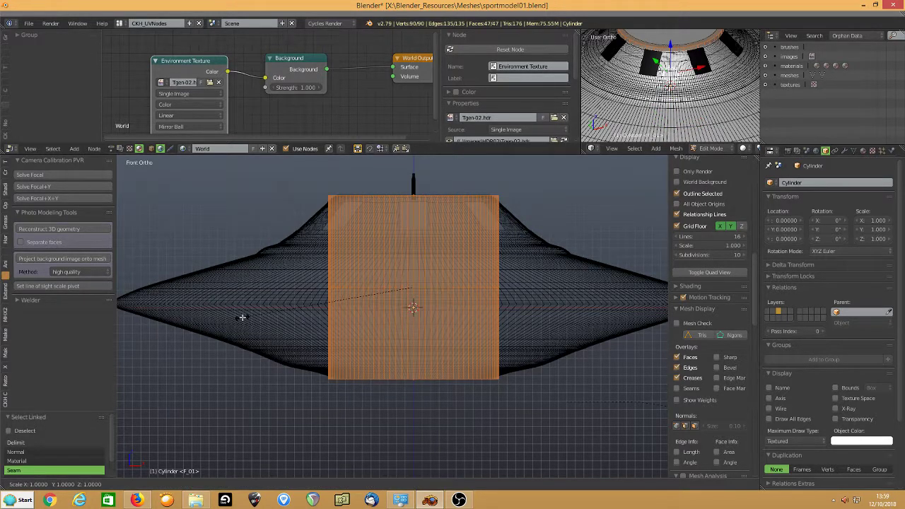
{"action": "key", "text": "shift+z"}
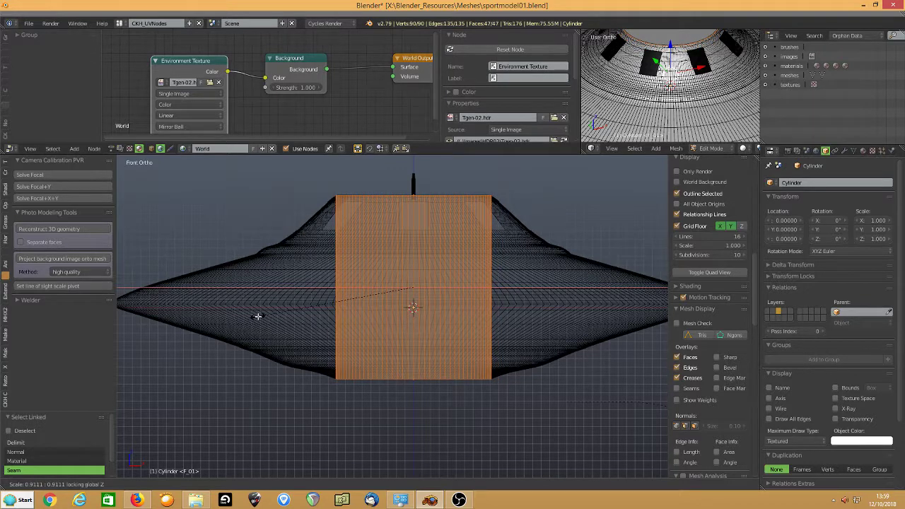
{"action": "key", "text": "Escape"}
- Start the Screencast Keys display
{"action": "scroll", "coordinate": [740, 389], "scroll_direction": "down", "scroll_amount": 4}
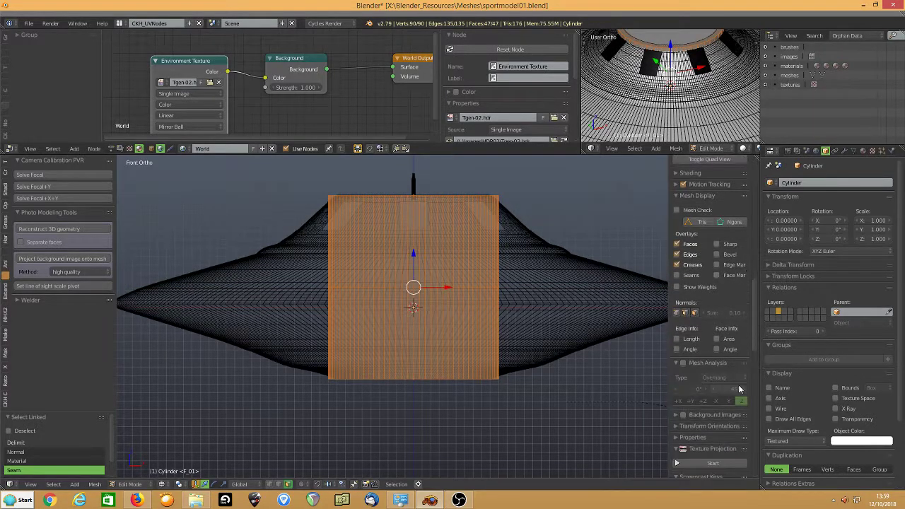
{"action": "scroll", "coordinate": [740, 389], "scroll_direction": "down", "scroll_amount": 3}
{"action": "left_click", "coordinate": [708, 398]}
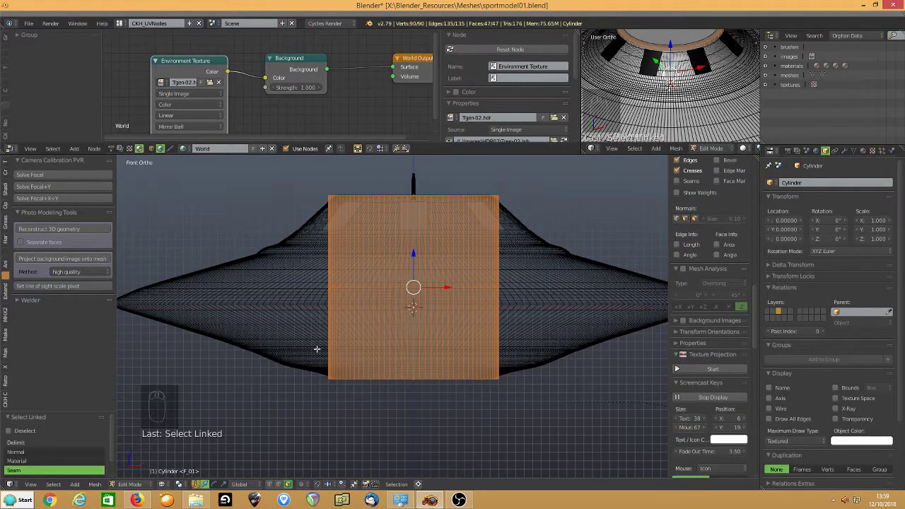
- Scale the whole cylinder mesh by 0.895 in X and Y only, keeping Z locked, to match the hull's flat top
{"action": "key", "text": "s"}
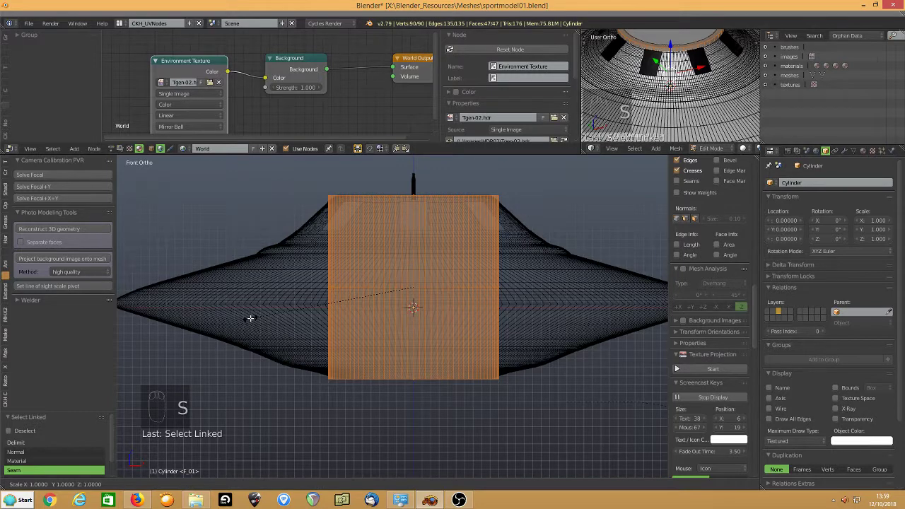
{"action": "key", "text": "shift+z"}
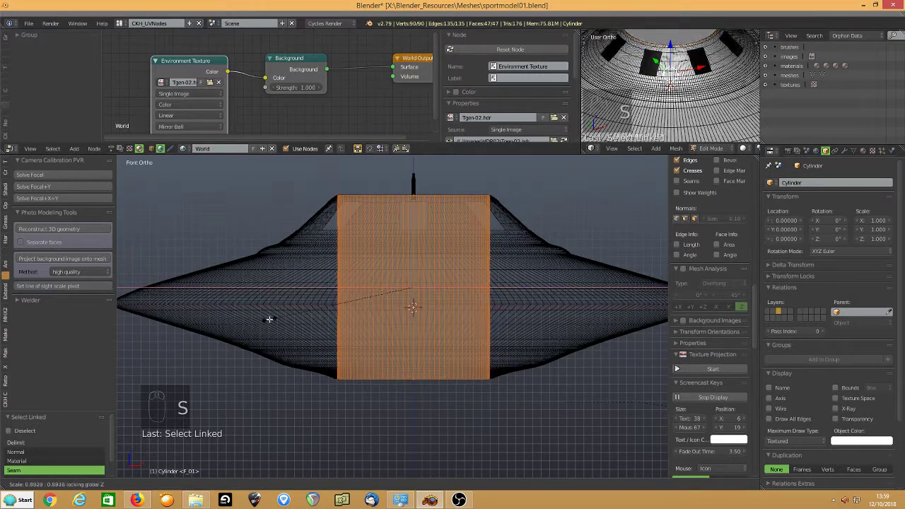
{"action": "left_click", "coordinate": [269, 319]}
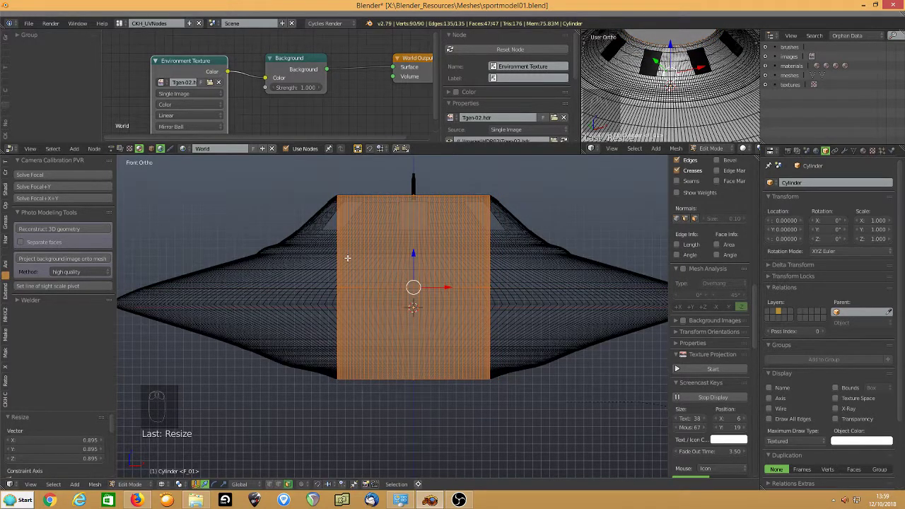
- Add an edge loop around the cylinder and slide it down to the level of the hull's outer rim
{"action": "key", "text": "ctrl+r"}
{"action": "left_click", "coordinate": [339, 303]}
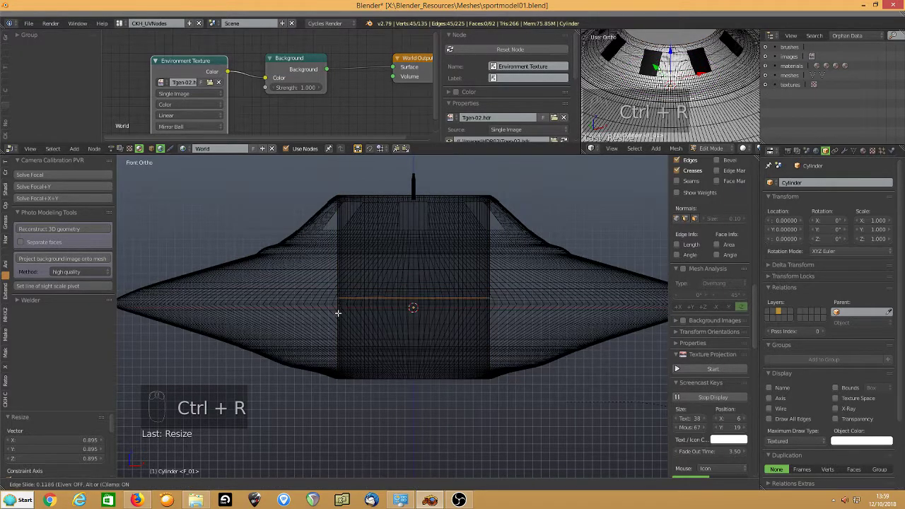
{"action": "left_click", "coordinate": [338, 315]}
- Add two more edge loops around the cylinder between the rim level and the windows, at the hull's shoulder
{"action": "scroll", "coordinate": [233, 327], "scroll_direction": "down", "scroll_amount": 2}
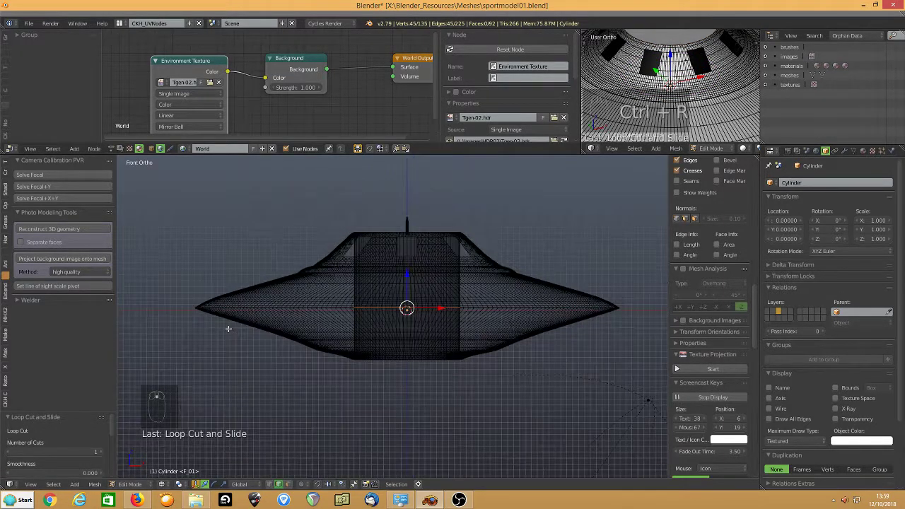
{"action": "scroll", "coordinate": [384, 273], "scroll_direction": "up", "scroll_amount": 5}
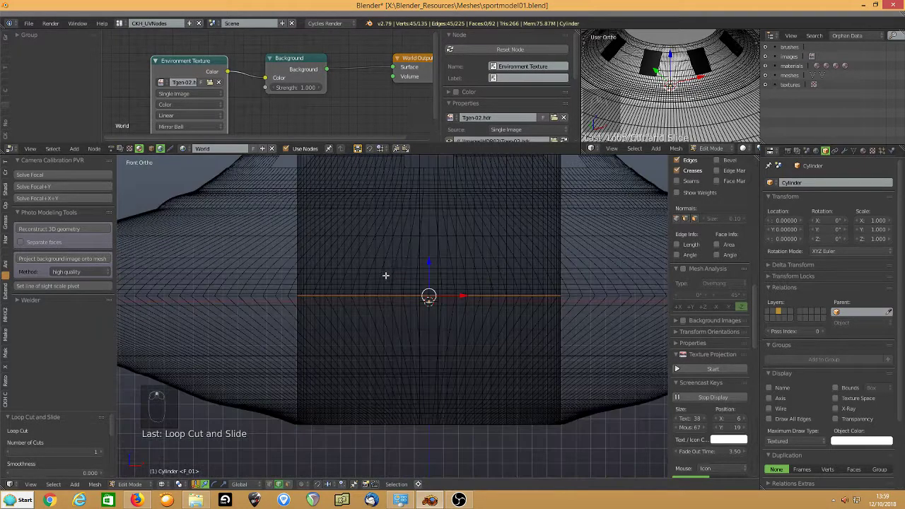
{"action": "middle_click_drag", "start_coordinate": [384, 273], "coordinate": [387, 340], "text": "shift"}
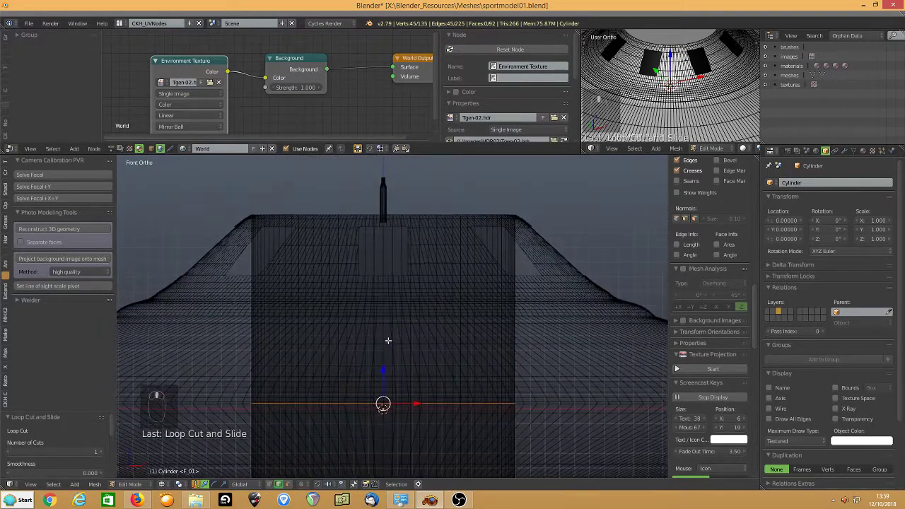
{"action": "key", "text": "ctrl+r"}
{"action": "left_click", "coordinate": [377, 293]}
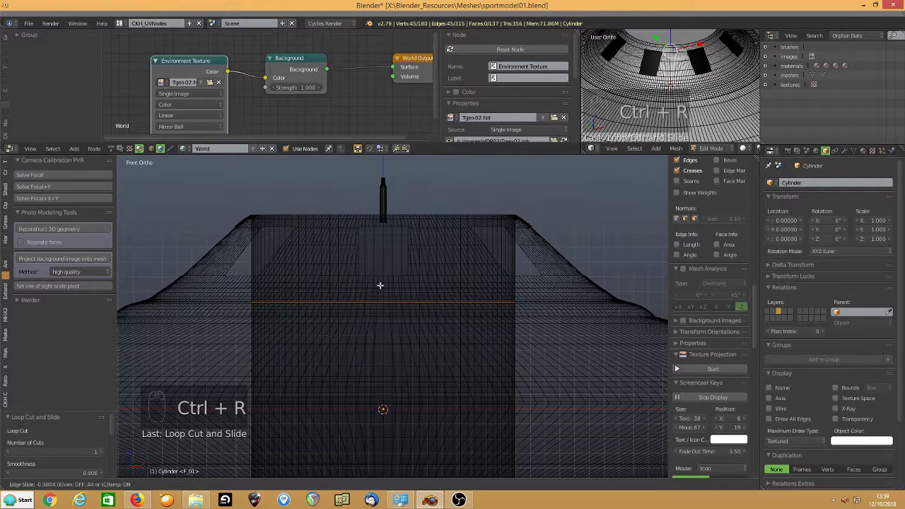
{"action": "right_click", "coordinate": [380, 285]}
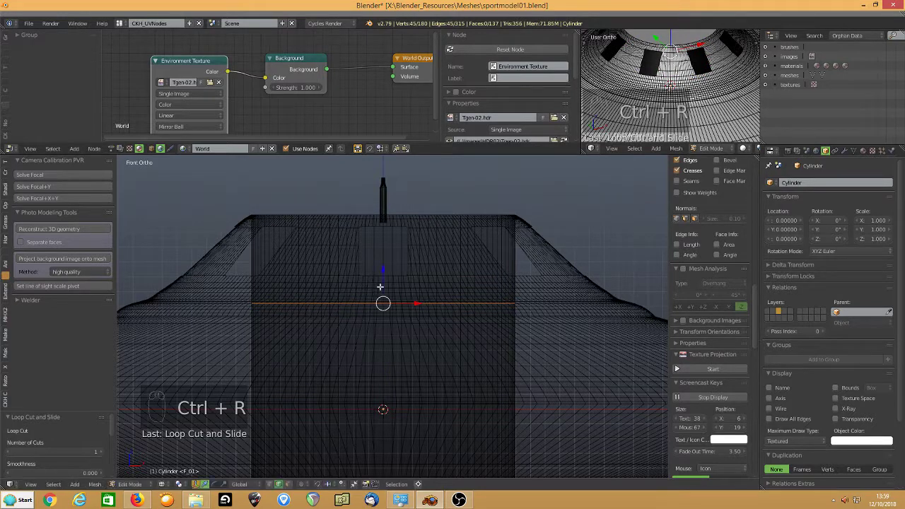
{"action": "key", "text": "ctrl+r"}
{"action": "left_click", "coordinate": [360, 352]}
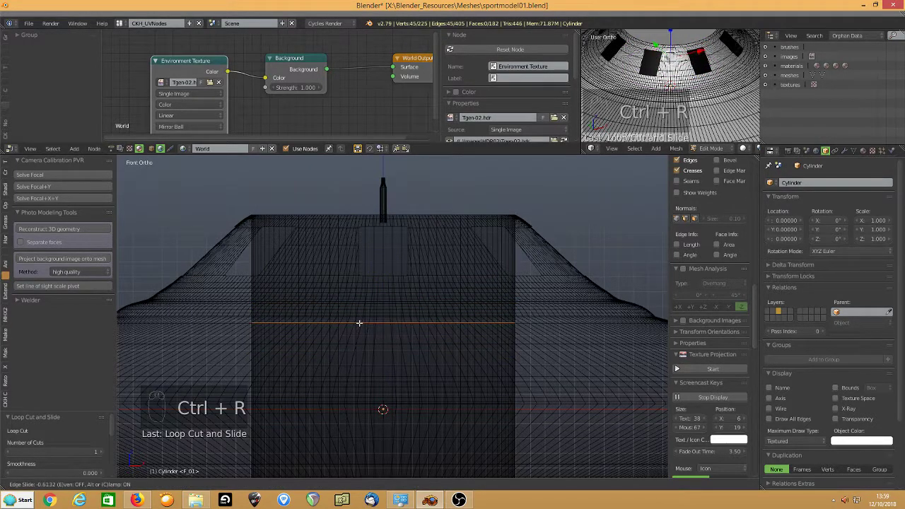
{"action": "left_click", "coordinate": [359, 323]}
- Try to select the cylinder's edges around the rim level with loop and border selection
{"action": "scroll", "coordinate": [325, 343], "scroll_direction": "down", "scroll_amount": 5}
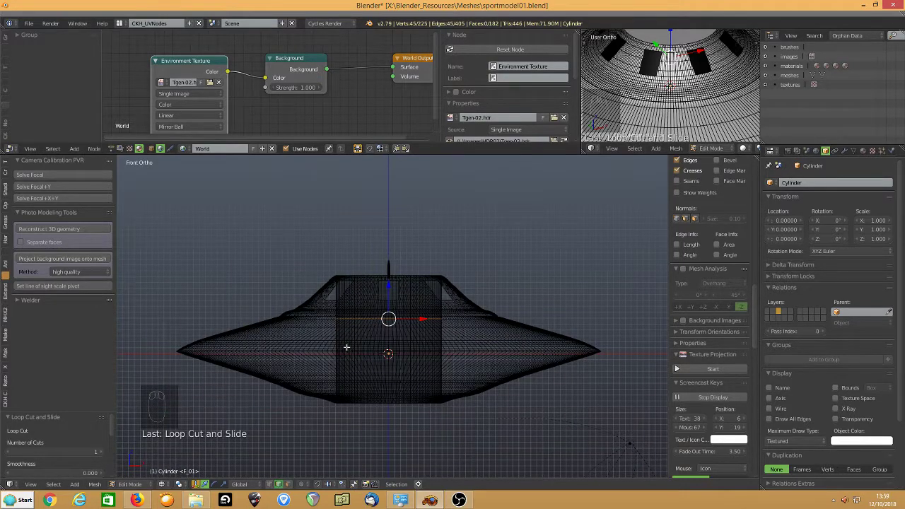
{"action": "right_click", "coordinate": [347, 347], "text": "alt"}
{"action": "right_click", "coordinate": [358, 343], "text": "alt"}
{"action": "middle_click_drag", "start_coordinate": [327, 346], "coordinate": [326, 346]}
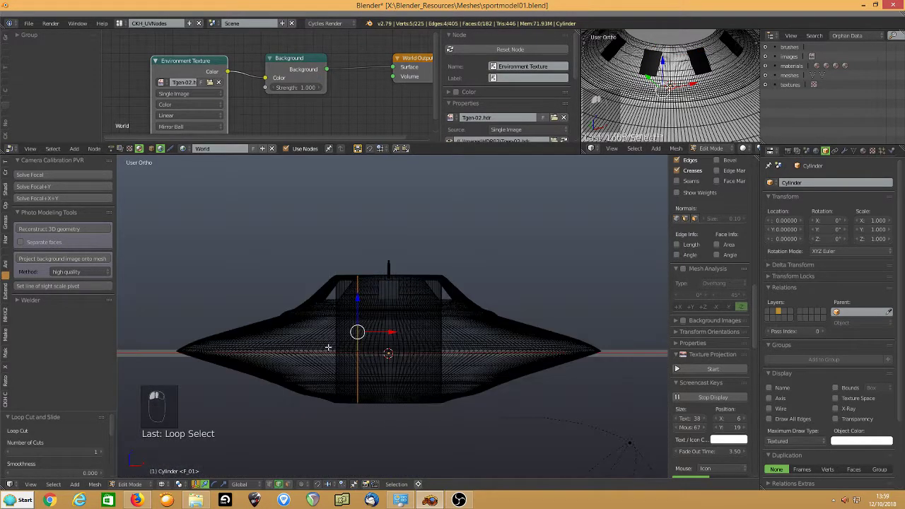
{"action": "key", "text": "KP_1"}
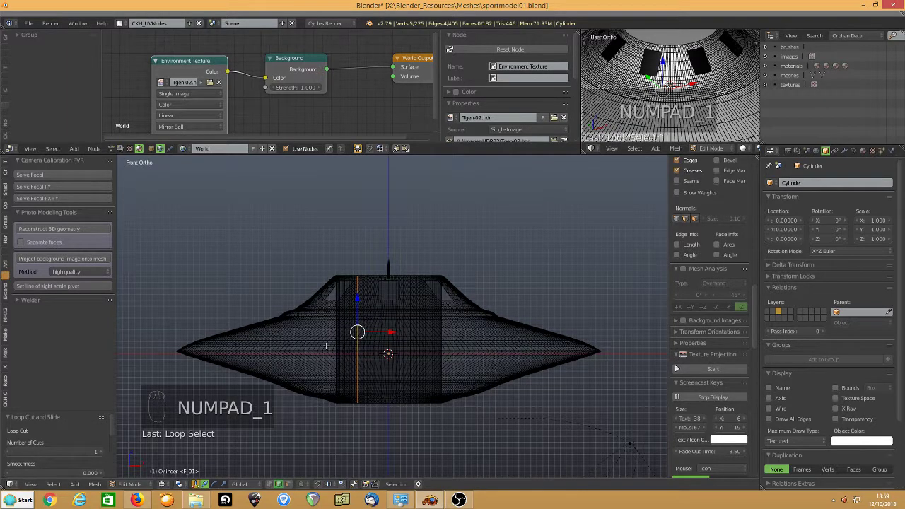
{"action": "key", "text": "a"}
{"action": "key", "text": "a"}
{"action": "key", "text": "b"}
{"action": "left_click_drag", "start_coordinate": [299, 323], "coordinate": [538, 347]}
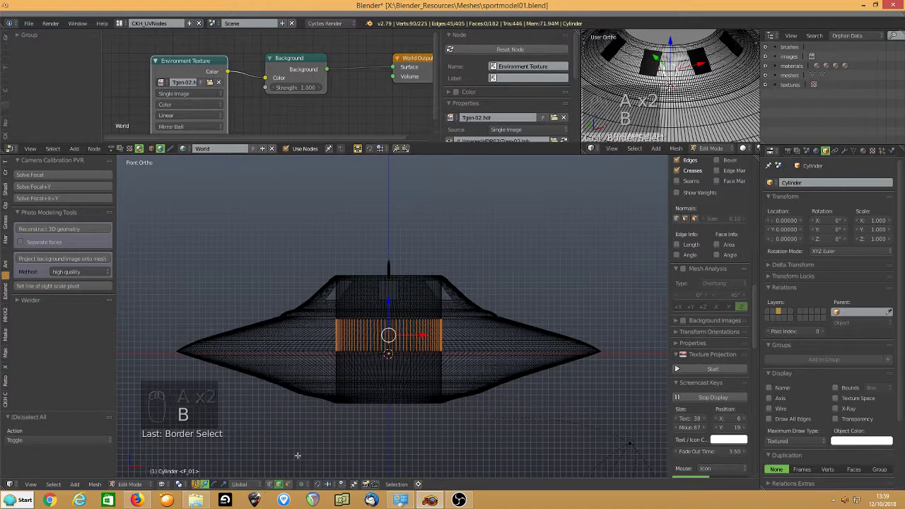
- Select the cylinder's edge loop at rim level and scale it by 4.013 out to the tip of the hull's outer rim
{"action": "scroll", "coordinate": [325, 398], "scroll_direction": "up", "scroll_amount": 4}
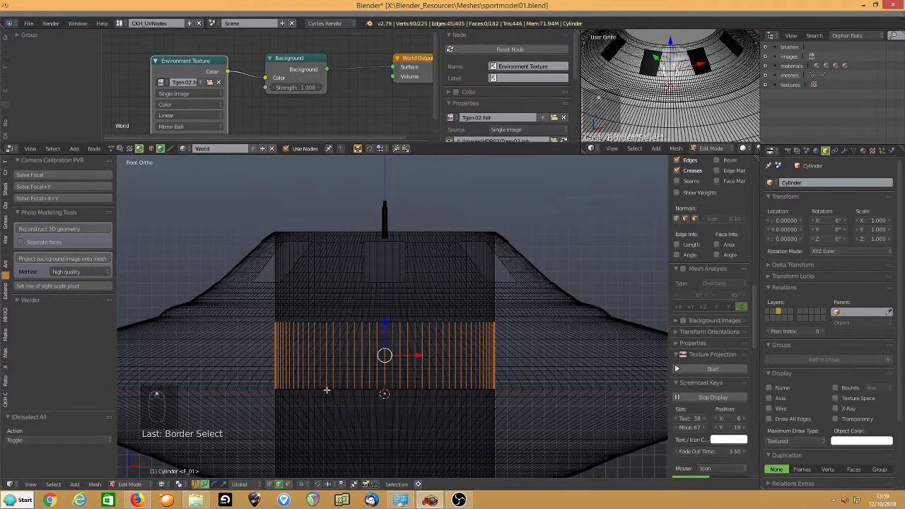
{"action": "left_click", "coordinate": [328, 390], "text": "alt"}
{"action": "scroll", "coordinate": [198, 396], "scroll_direction": "down", "scroll_amount": 3}
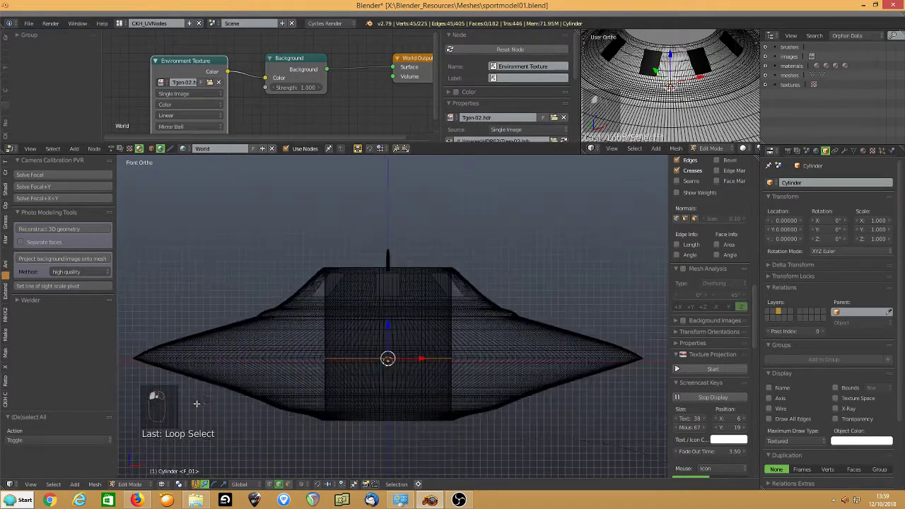
{"action": "key", "text": "s"}
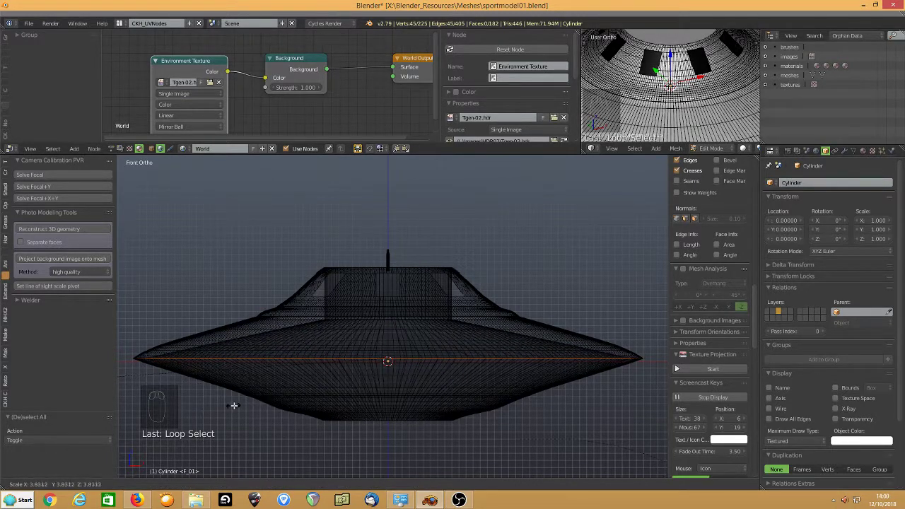
{"action": "left_click", "coordinate": [200, 413]}
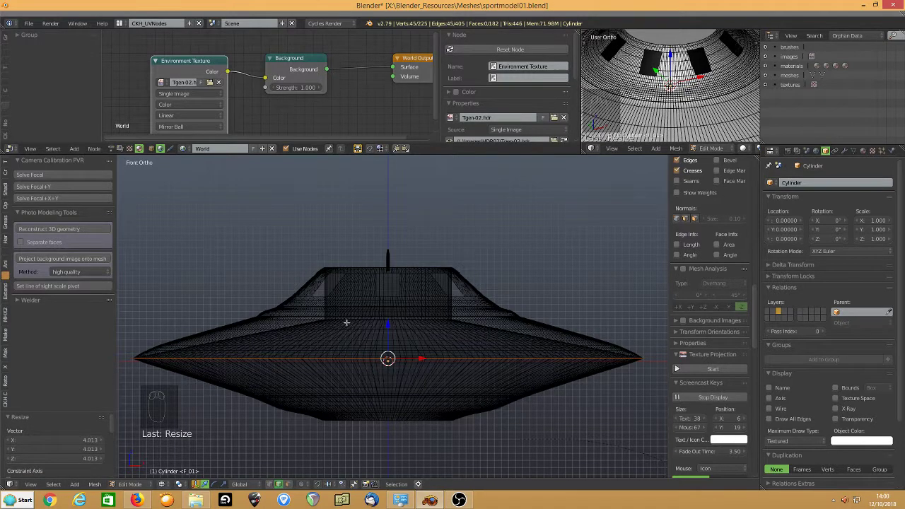
- Switch the viewport to solid shading and enable X-Ray display for the cylinder
{"action": "scroll", "coordinate": [382, 318], "scroll_direction": "up", "scroll_amount": 3}
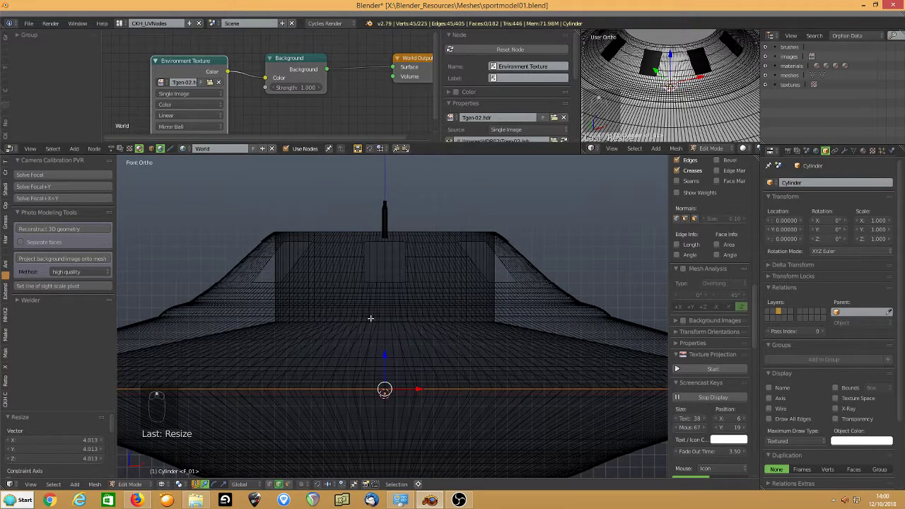
{"action": "key", "text": "z"}
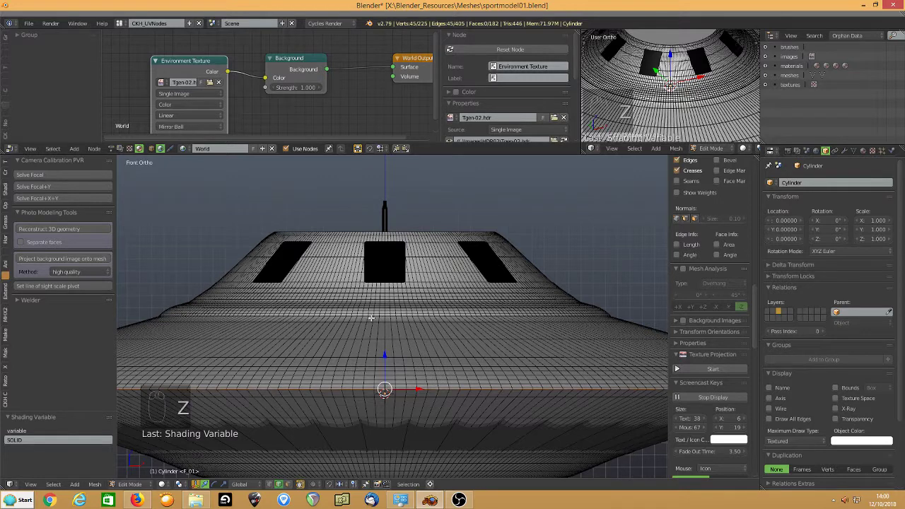
{"action": "left_click", "coordinate": [836, 408]}
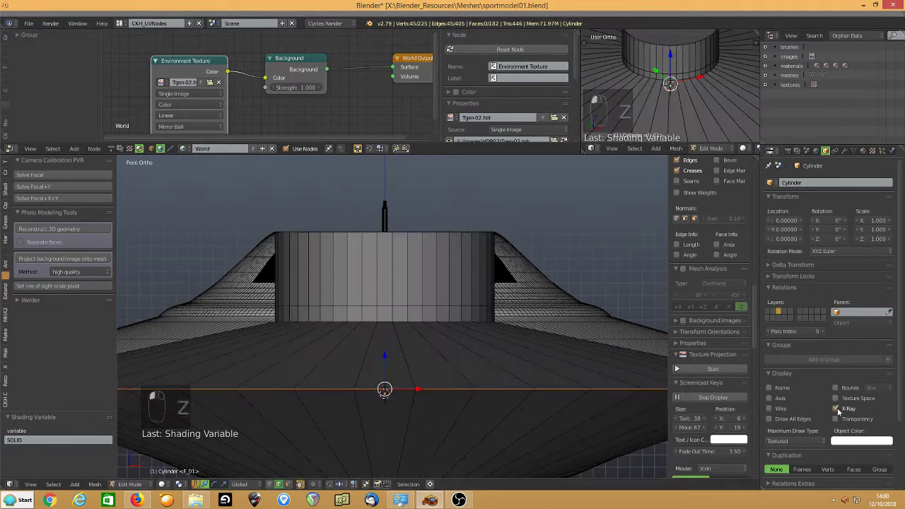
{"action": "scroll", "coordinate": [386, 337], "scroll_direction": "down", "scroll_amount": 2}
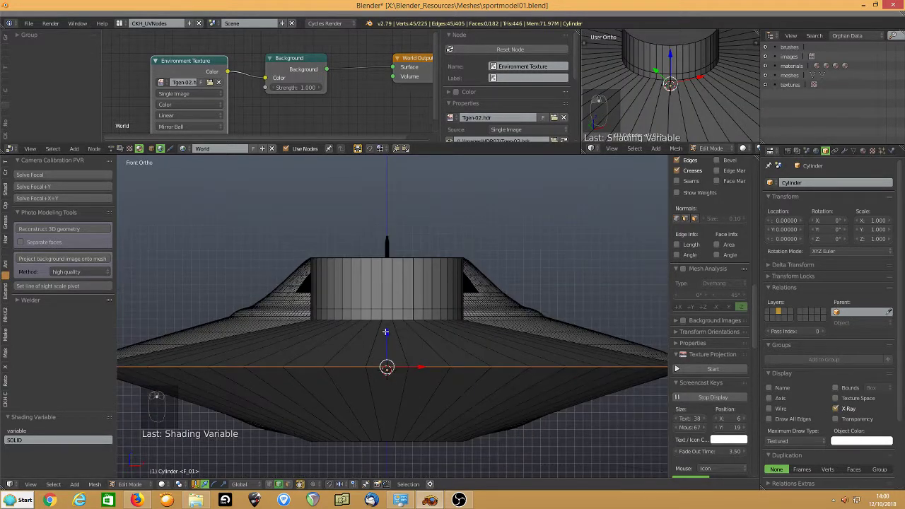
- Fit the lower shoulder loop to the hull: scale it by 2.184, raise it 0.038 in Z, and scale it by 0.947
{"action": "scroll", "coordinate": [386, 332], "scroll_direction": "up", "scroll_amount": 2}
{"action": "right_click", "coordinate": [382, 320], "text": "alt"}
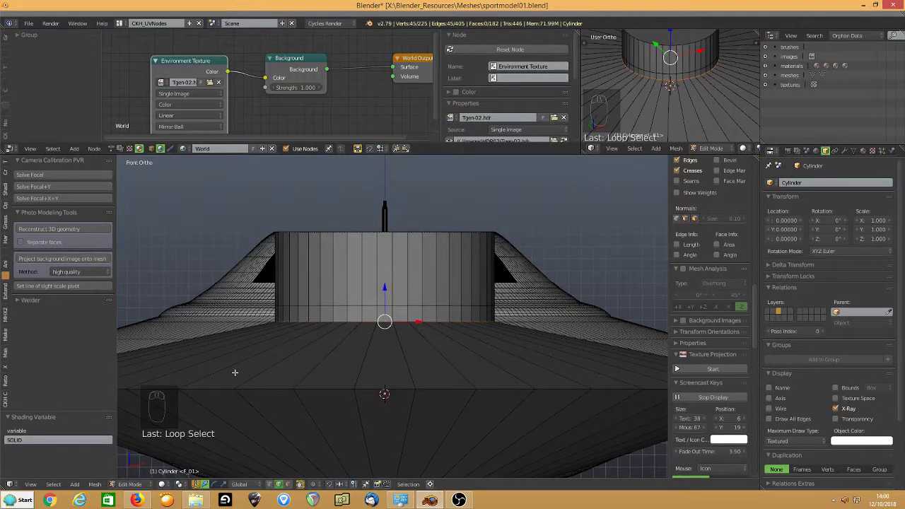
{"action": "key", "text": "s"}
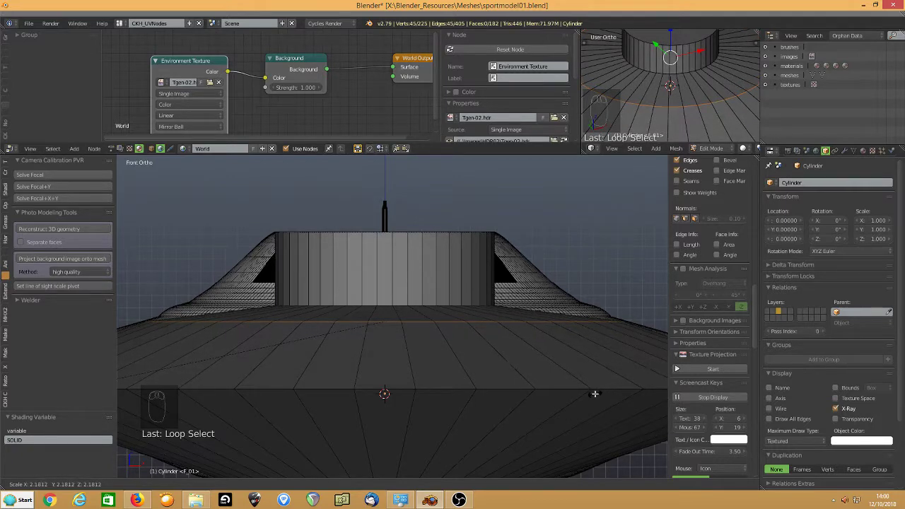
{"action": "left_click", "coordinate": [595, 394]}
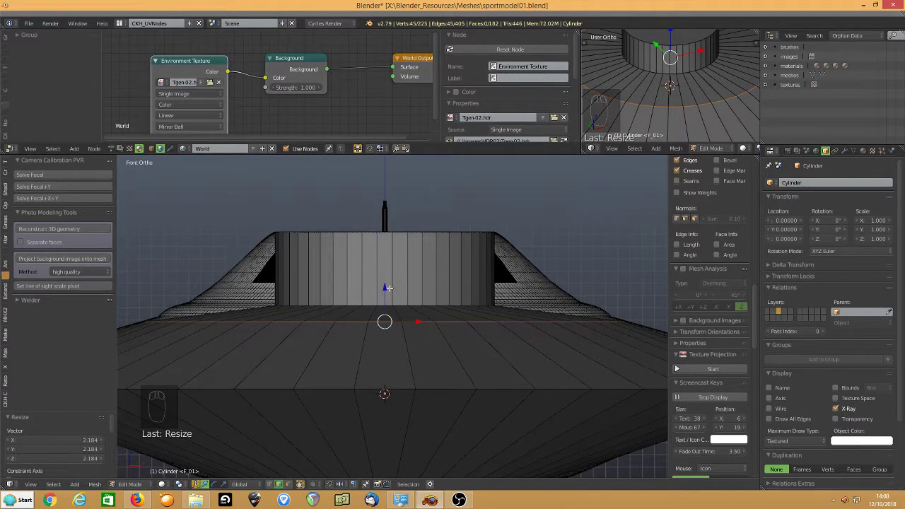
{"action": "left_click_drag", "start_coordinate": [388, 288], "coordinate": [389, 281]}
{"action": "key", "text": "s"}
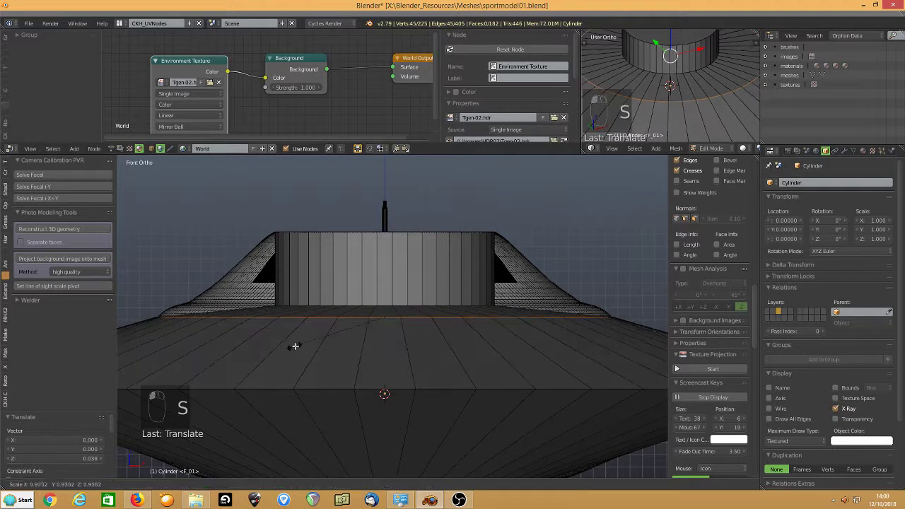
{"action": "left_click", "coordinate": [293, 347]}
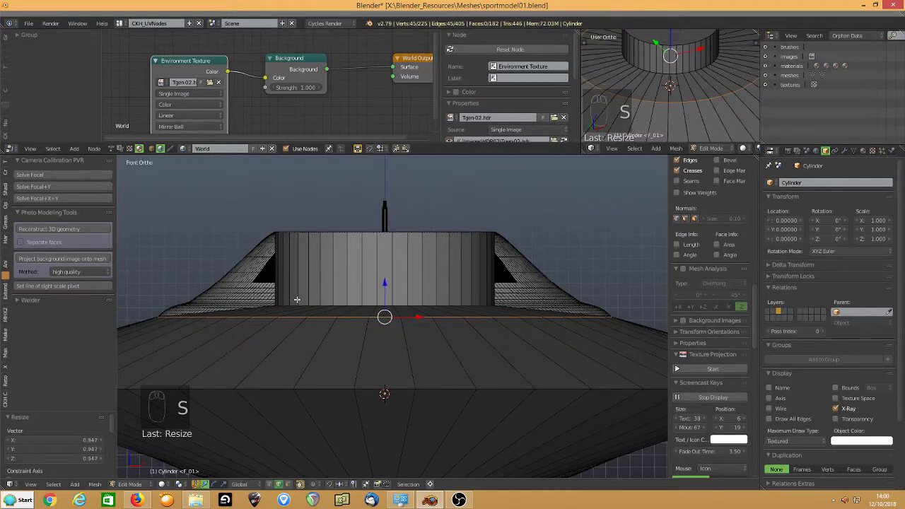
- Select the upper shoulder edge loop and scale it by 1.815 to meet the hull's profile below the windows
{"action": "right_click", "coordinate": [292, 304], "text": "alt"}
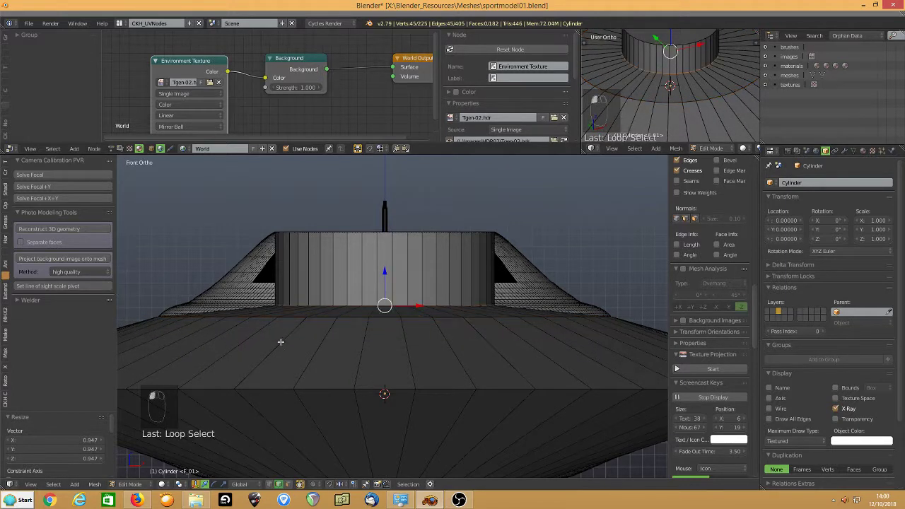
{"action": "key", "text": "s"}
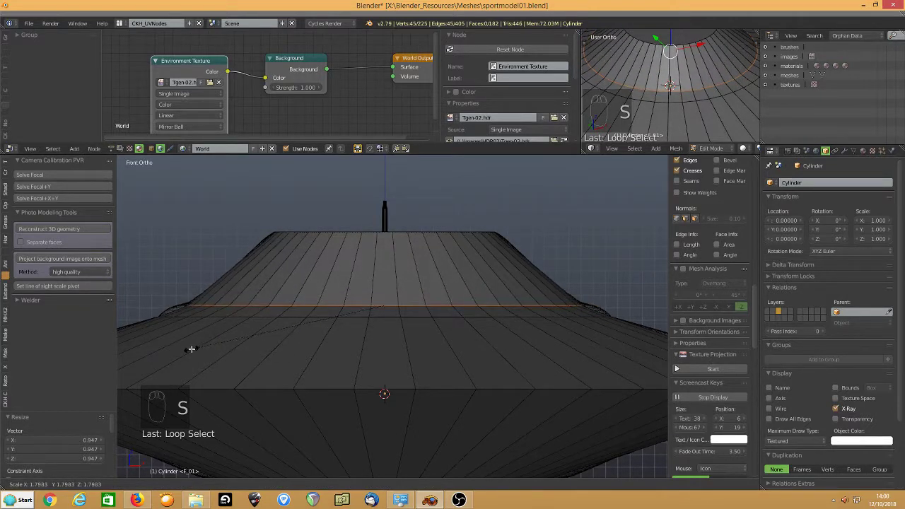
{"action": "left_click", "coordinate": [189, 346]}
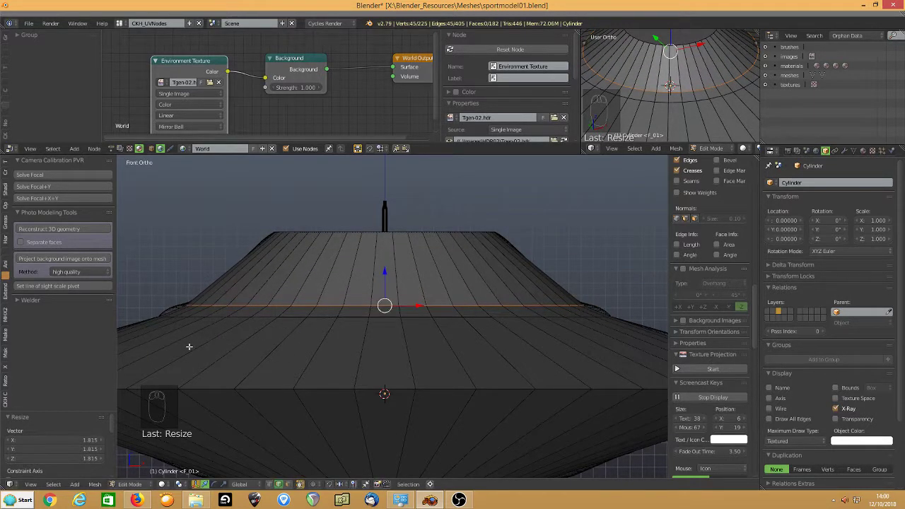
- Add a centred edge loop between the two shoulder loops and scale it by 1.036 toward the hull's bulge
{"action": "key", "text": "ctrl+r"}
{"action": "left_click", "coordinate": [182, 311]}
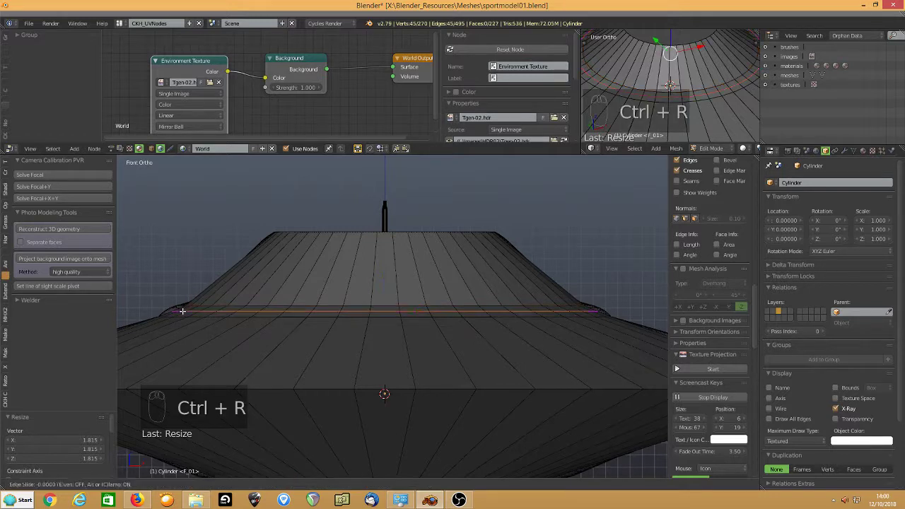
{"action": "left_click", "coordinate": [183, 311]}
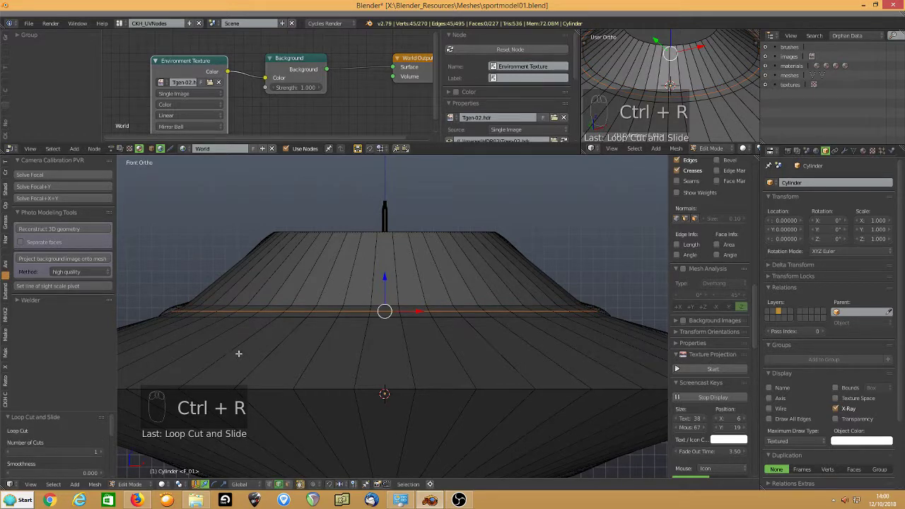
{"action": "scroll", "coordinate": [295, 318], "scroll_direction": "up", "scroll_amount": 6}
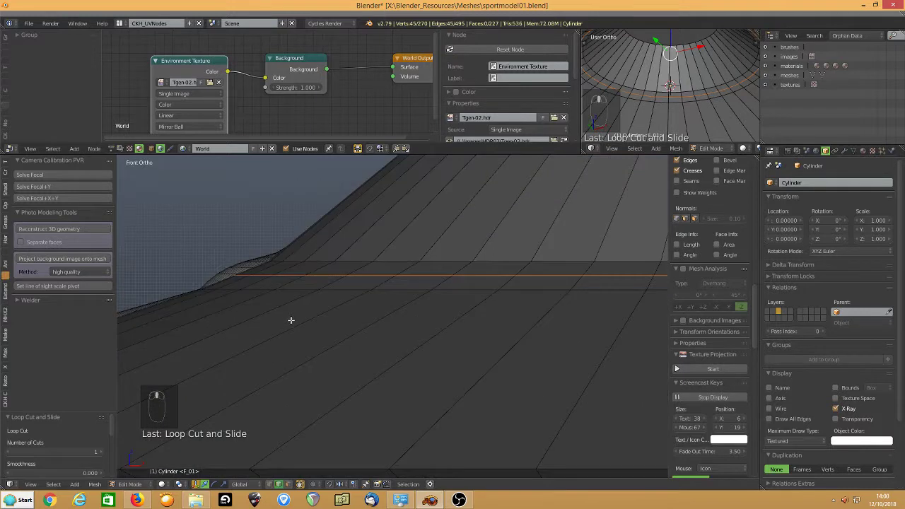
{"action": "key", "text": "s"}
{"action": "left_click", "coordinate": [232, 344]}
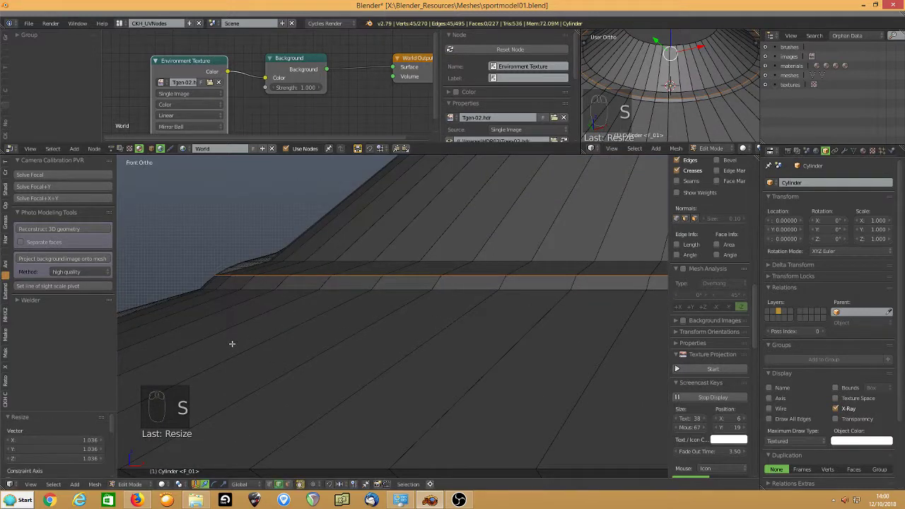
- Raise the new shoulder loop 0.015 in Z and scale it by 0.986 to follow the hull's curve
{"action": "key", "text": "g"}
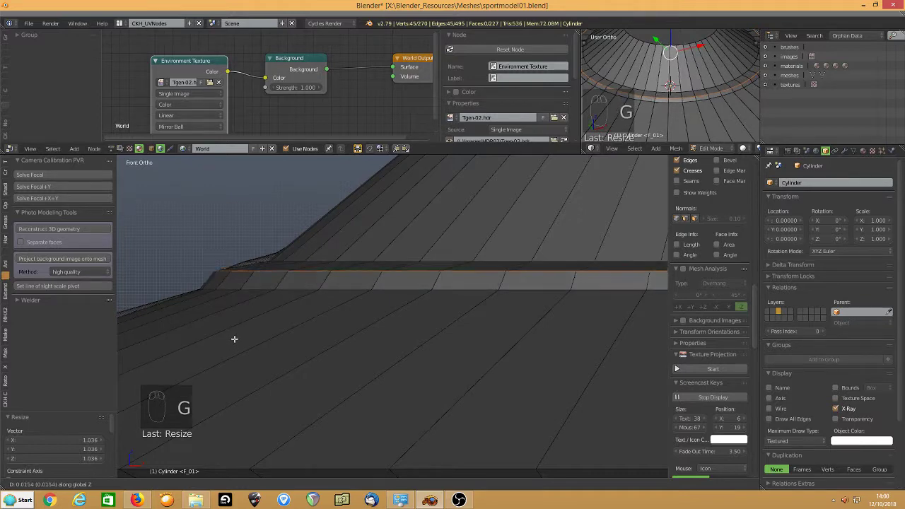
{"action": "left_click", "coordinate": [234, 338]}
{"action": "key", "text": "s"}
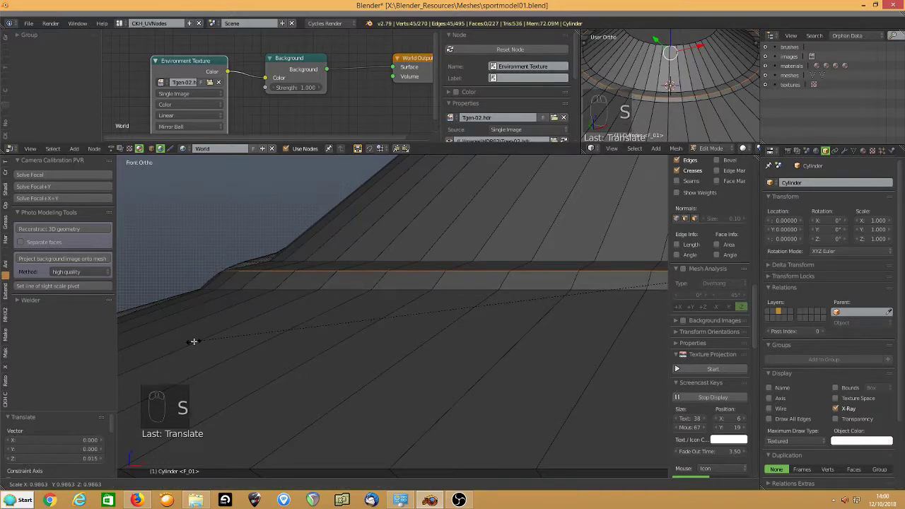
{"action": "left_click", "coordinate": [266, 311]}
- Disable X-Ray display for the cylinder and switch the viewport to wireframe shading
{"action": "scroll", "coordinate": [268, 311], "scroll_direction": "down", "scroll_amount": 6}
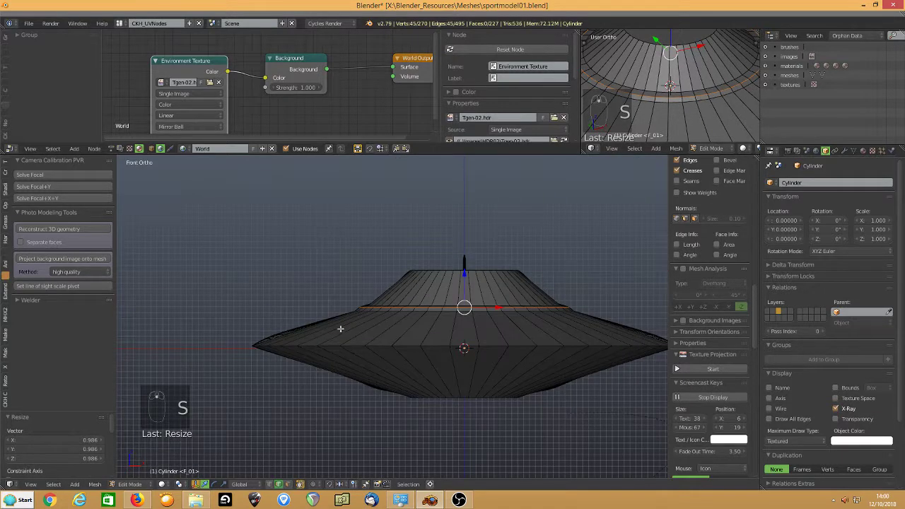
{"action": "middle_click_drag", "start_coordinate": [353, 319], "coordinate": [313, 304], "text": "shift"}
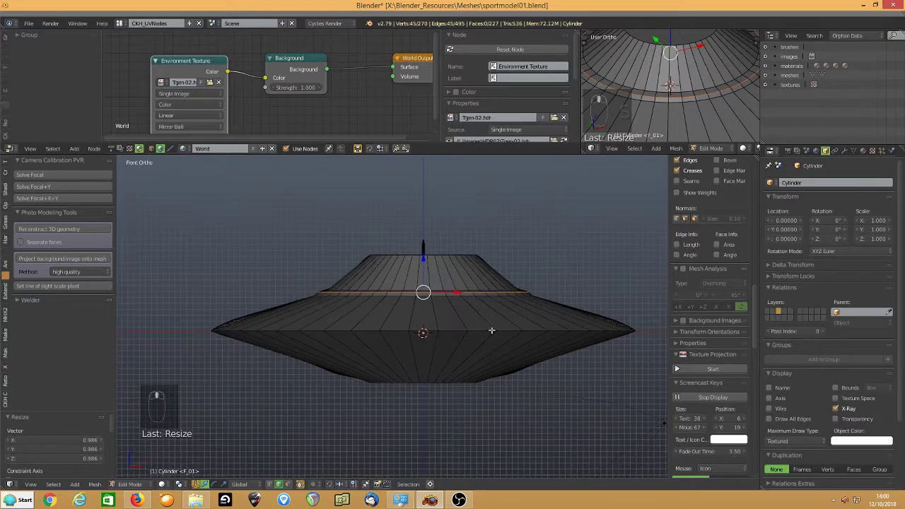
{"action": "left_click", "coordinate": [837, 408]}
{"action": "key", "text": "z"}
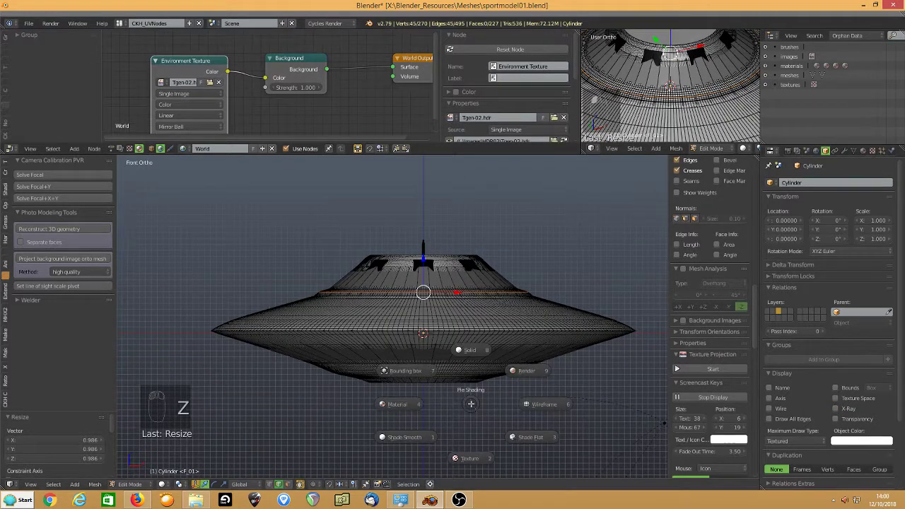
{"action": "left_click", "coordinate": [485, 404]}
- Add an edge loop between shoulder and rim, slide it down toward the rim, and scale it by 1.056 to match the hull
{"action": "scroll", "coordinate": [474, 402], "scroll_direction": "up", "scroll_amount": 7}
{"action": "middle_click_drag", "start_coordinate": [465, 426], "coordinate": [551, 399], "text": "shift"}
{"action": "middle_click_drag", "start_coordinate": [287, 307], "coordinate": [419, 336], "text": "shift"}
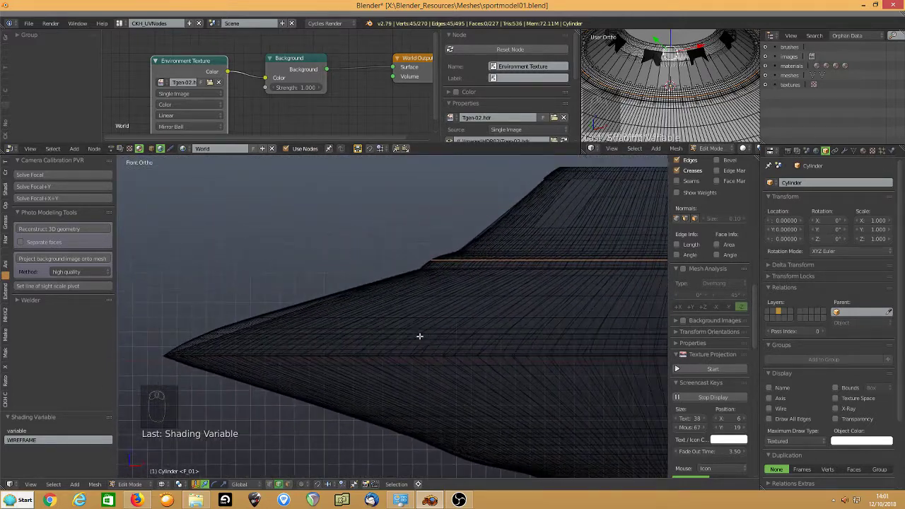
{"action": "key", "text": "ctrl+r"}
{"action": "left_click", "coordinate": [309, 337]}
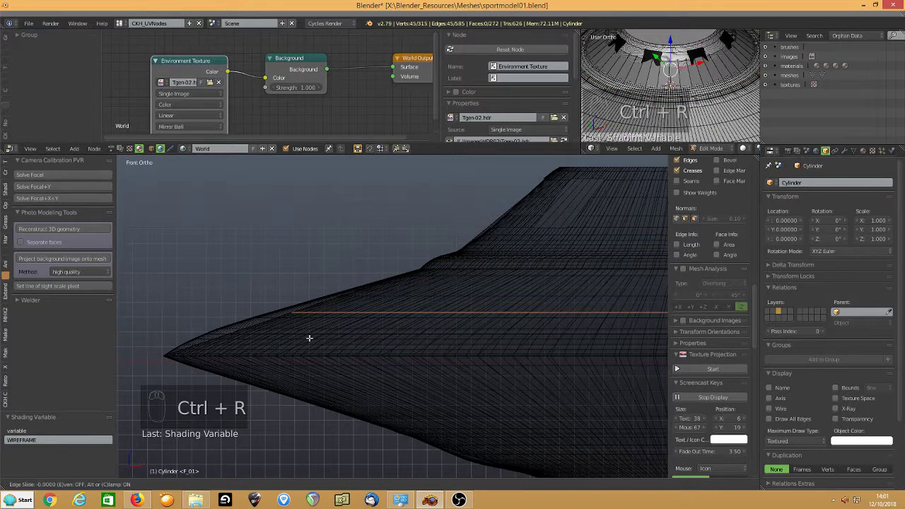
{"action": "left_click", "coordinate": [281, 372]}
{"action": "key", "text": "s"}
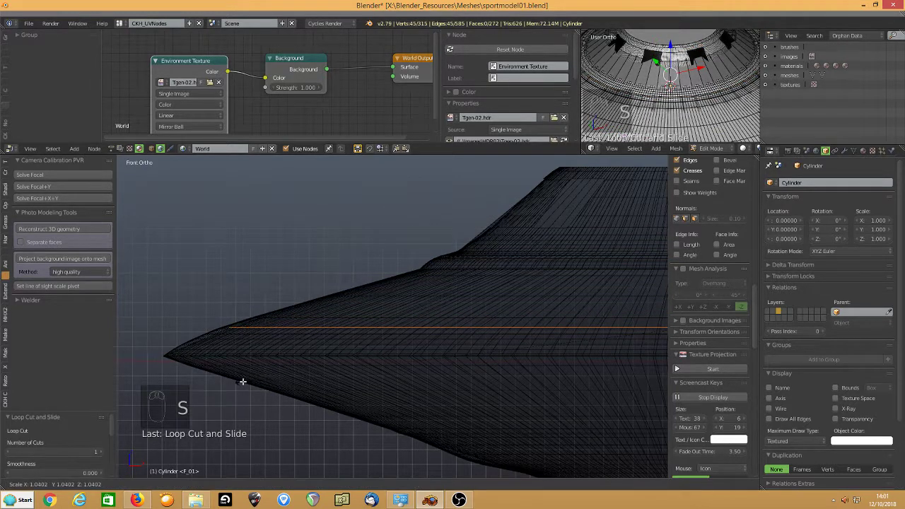
{"action": "left_click", "coordinate": [236, 382]}
- Add an edge loop on the underside, slide it down to the hull's lower bend, and scale it by 1.060
{"action": "middle_click_drag", "start_coordinate": [283, 341], "coordinate": [127, 192], "text": "shift"}
{"action": "middle_click_drag", "start_coordinate": [385, 356], "coordinate": [269, 367], "text": "shift"}
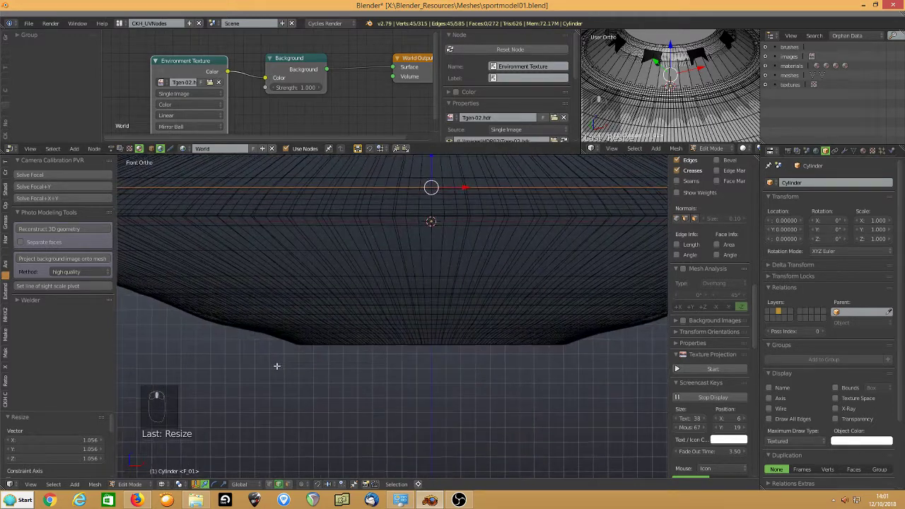
{"action": "key", "text": "ctrl+r"}
{"action": "left_click", "coordinate": [249, 308]}
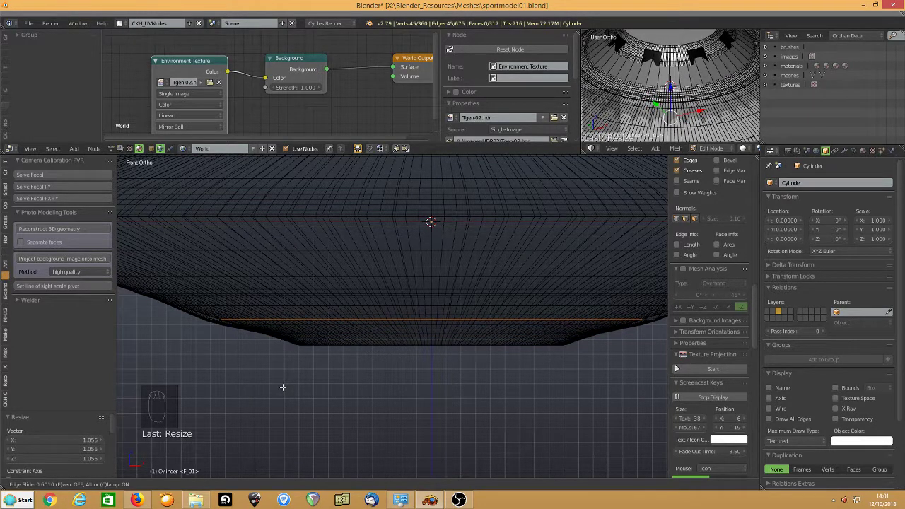
{"action": "left_click", "coordinate": [282, 386]}
{"action": "key", "text": "s"}
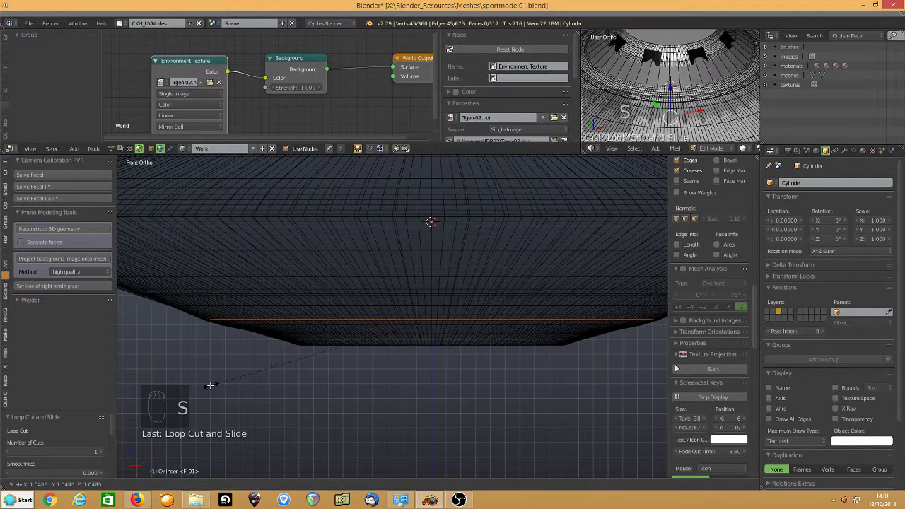
{"action": "left_click", "coordinate": [209, 385]}
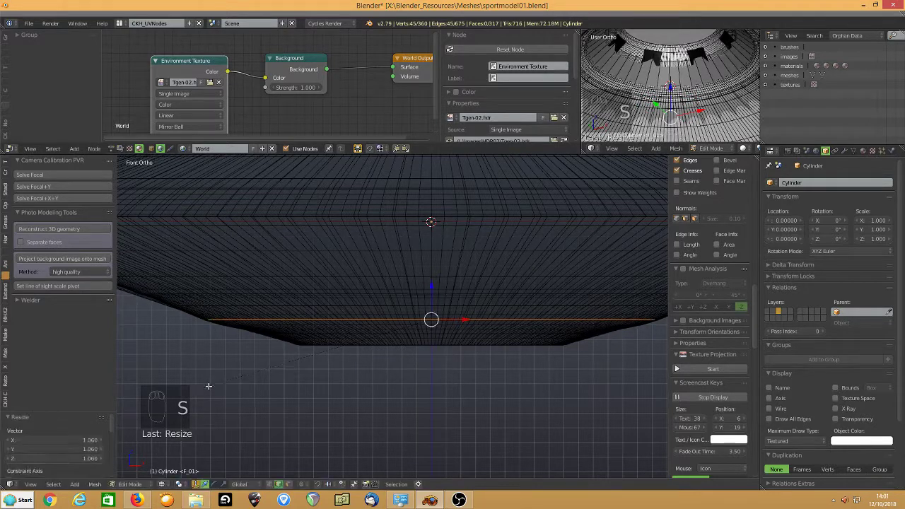
- Add a centred edge loop between the lower bend and the flat bottom, and scale it by 0.958
{"action": "key", "text": "ctrl+r"}
{"action": "left_click", "coordinate": [262, 336]}
{"action": "left_click", "coordinate": [263, 335]}
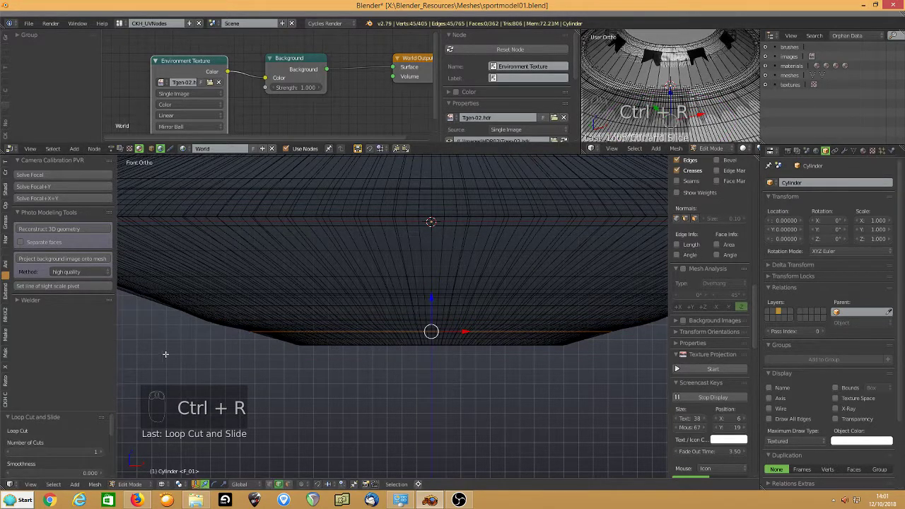
{"action": "key", "text": "s"}
{"action": "left_click", "coordinate": [233, 354]}
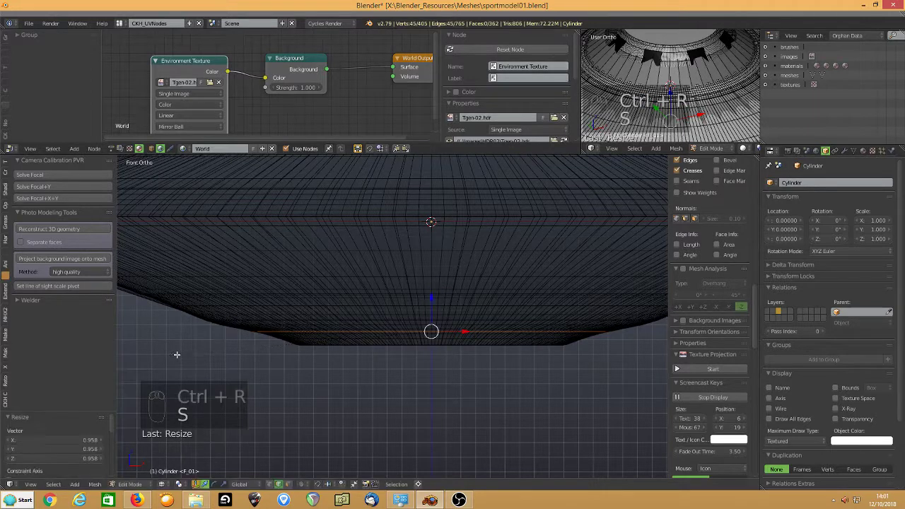
- Switch the viewport back to solid shading and bring the whole UFO into view
{"action": "key", "text": "z"}
{"action": "left_click", "coordinate": [278, 319]}
{"action": "scroll", "coordinate": [287, 304], "scroll_direction": "down", "scroll_amount": 3}
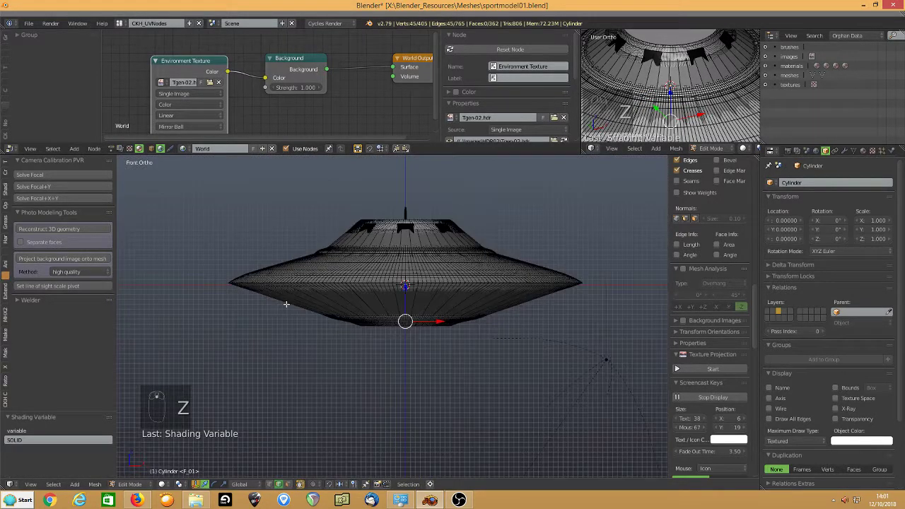
- Turn on X-Ray display for the cylinder and give it a level 2 Subdivision Surface
{"action": "left_click", "coordinate": [837, 409]}
{"action": "middle_click_drag", "start_coordinate": [529, 296], "coordinate": [443, 332]}
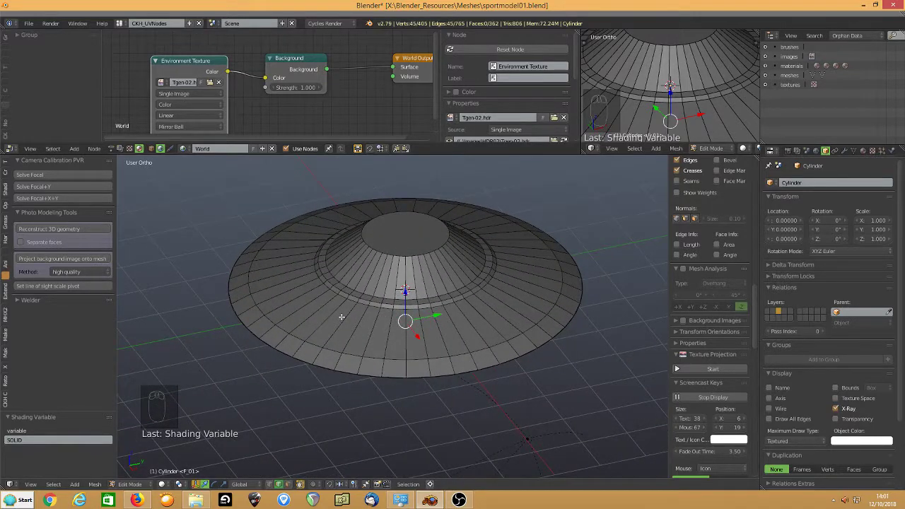
{"action": "key", "text": "ctrl+2"}
{"action": "scroll", "coordinate": [358, 300], "scroll_direction": "up", "scroll_amount": 5}
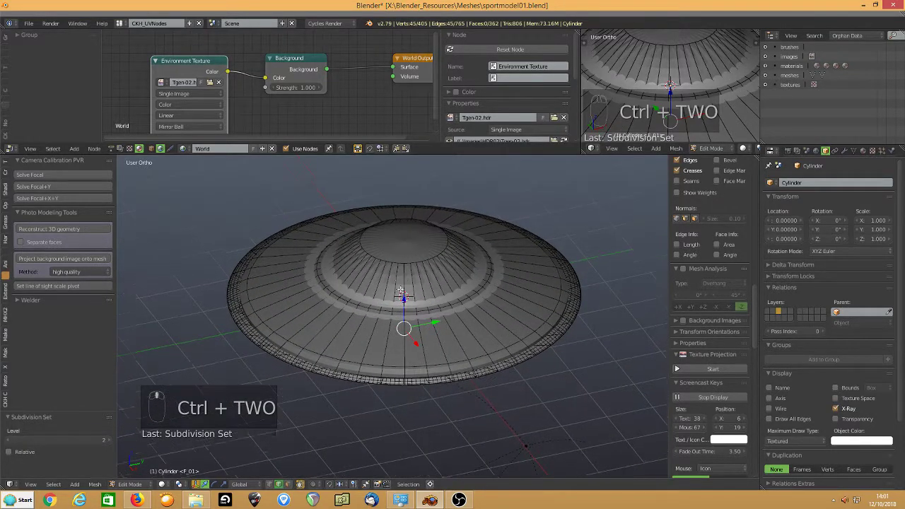
- Select the flat top face and inset it slightly, and do the same with the flat bottom face
{"action": "left_click", "coordinate": [295, 485]}
{"action": "right_click", "coordinate": [407, 266]}
{"action": "key", "text": "i"}
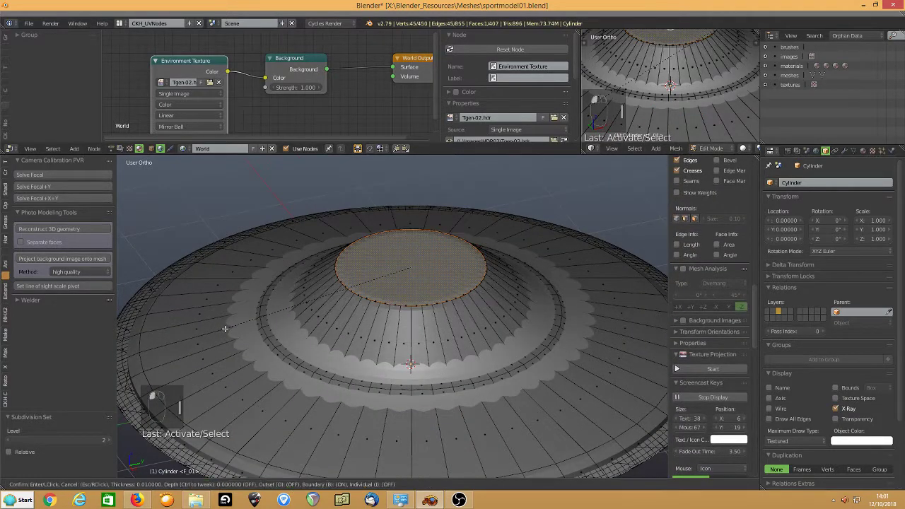
{"action": "left_click", "coordinate": [228, 329]}
{"action": "middle_click_drag", "start_coordinate": [315, 377], "coordinate": [325, 267]}
{"action": "right_click", "coordinate": [388, 348]}
{"action": "key", "text": "i"}
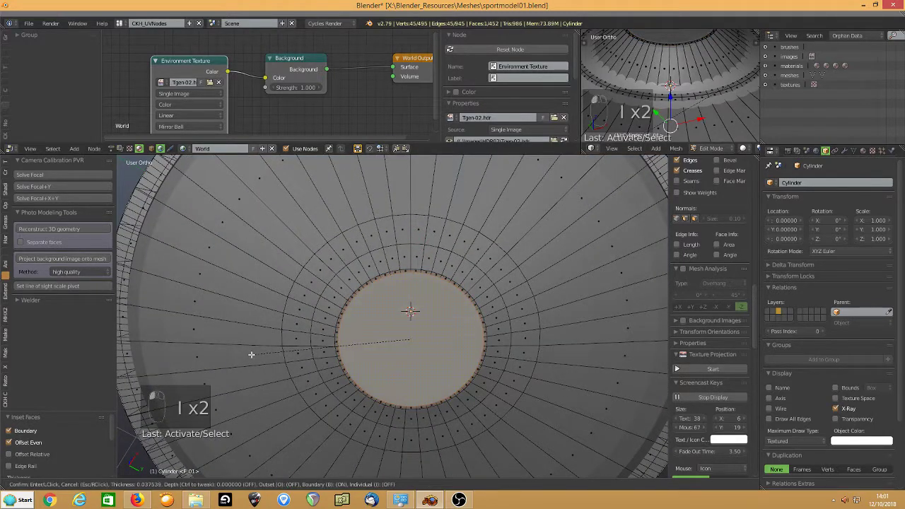
{"action": "left_click", "coordinate": [249, 354]}
- Add a centred edge loop around the upper cone and bevel it by 0.440 toward the cone's upper and lower edges
{"action": "middle_click_drag", "start_coordinate": [251, 355], "coordinate": [358, 339]}
{"action": "scroll", "coordinate": [307, 311], "scroll_direction": "up", "scroll_amount": 2}
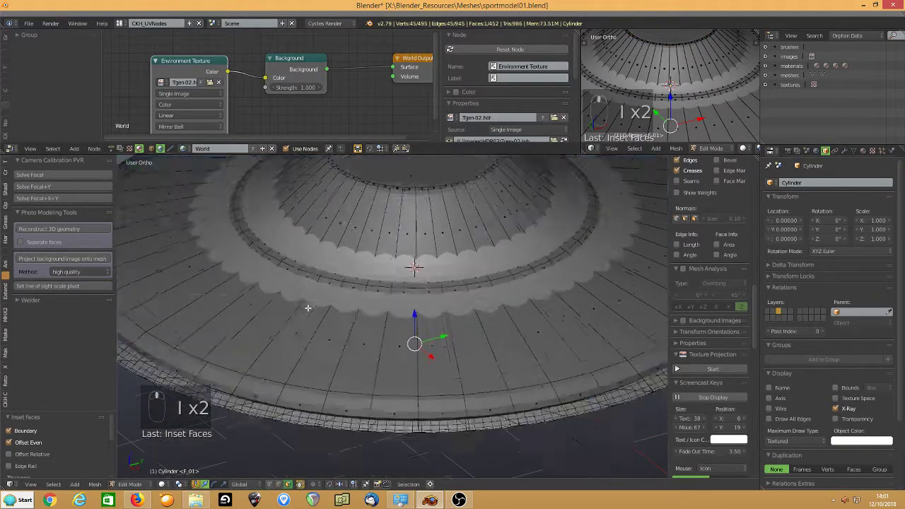
{"action": "middle_click_drag", "start_coordinate": [373, 294], "coordinate": [369, 329]}
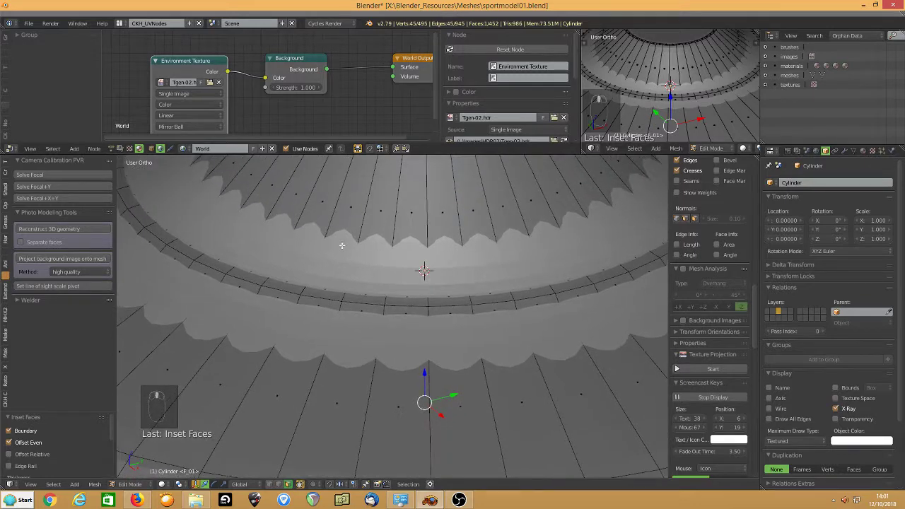
{"action": "middle_click_drag", "start_coordinate": [339, 243], "coordinate": [332, 394]}
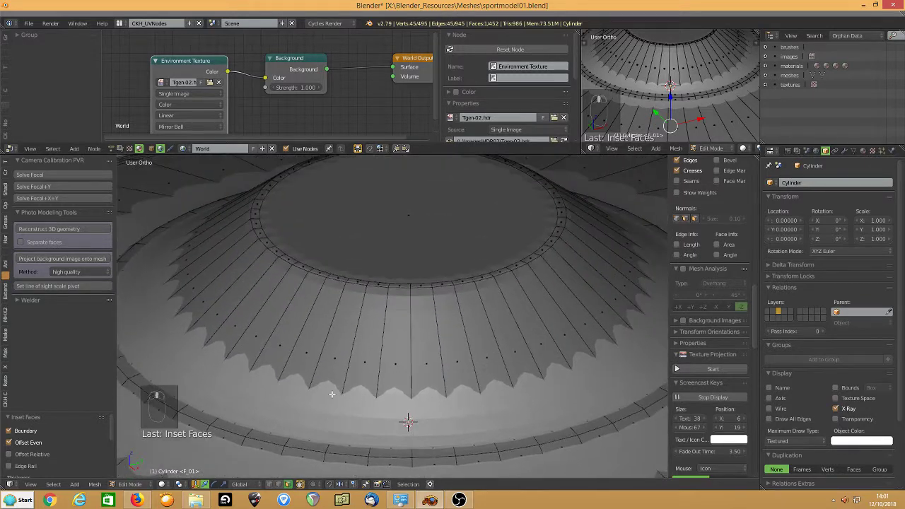
{"action": "key", "text": "ctrl+r"}
{"action": "left_click", "coordinate": [324, 352]}
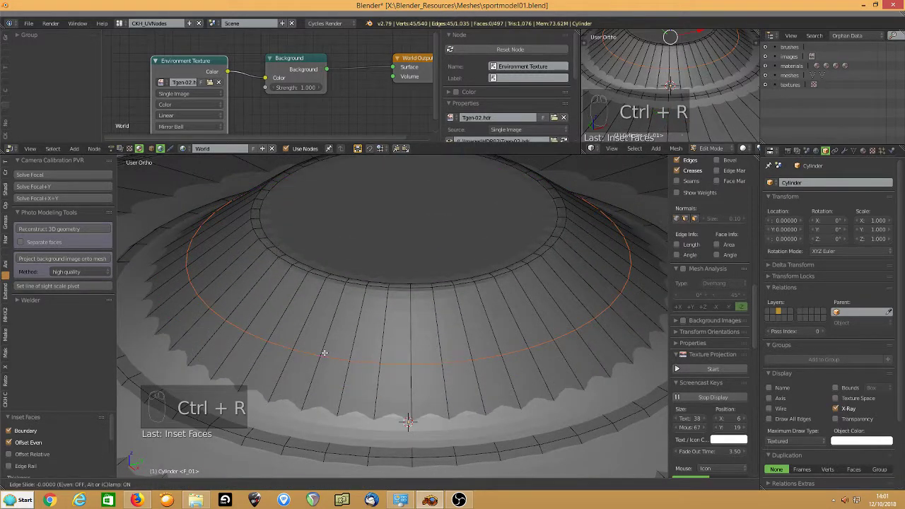
{"action": "right_click", "coordinate": [249, 363]}
{"action": "key", "text": "ctrl+b"}
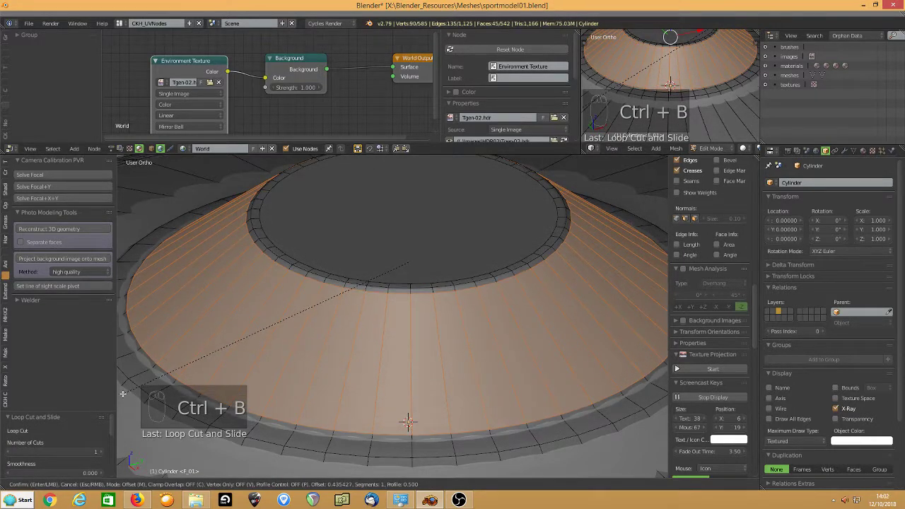
{"action": "left_click", "coordinate": [126, 393]}
- Hide layer 1 with the original UFO so that only the new cylinder hull is shown
{"action": "scroll", "coordinate": [259, 311], "scroll_direction": "up", "scroll_amount": 6}
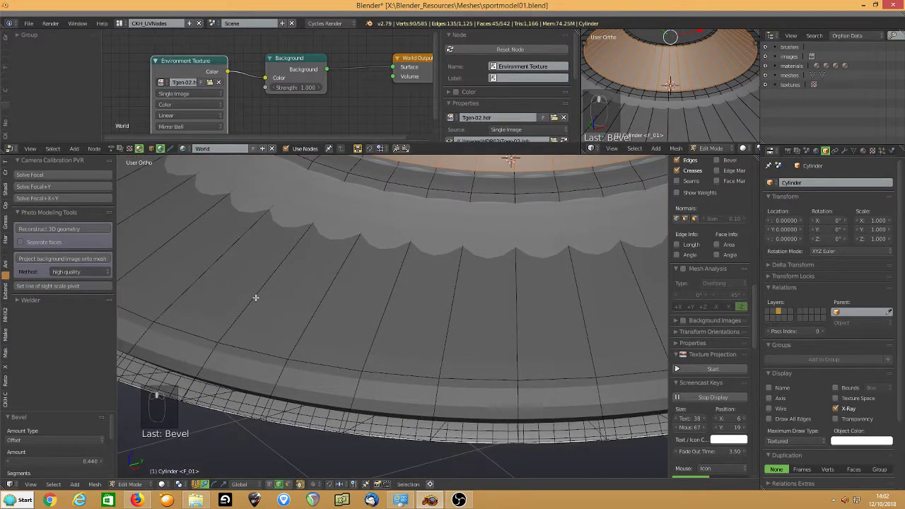
{"action": "scroll", "coordinate": [255, 297], "scroll_direction": "down", "scroll_amount": 6}
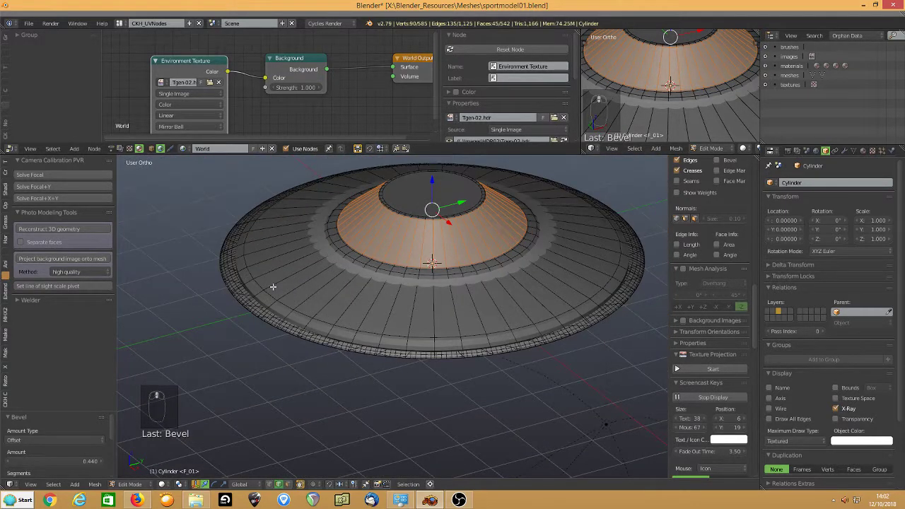
{"action": "key", "text": "shift+1"}
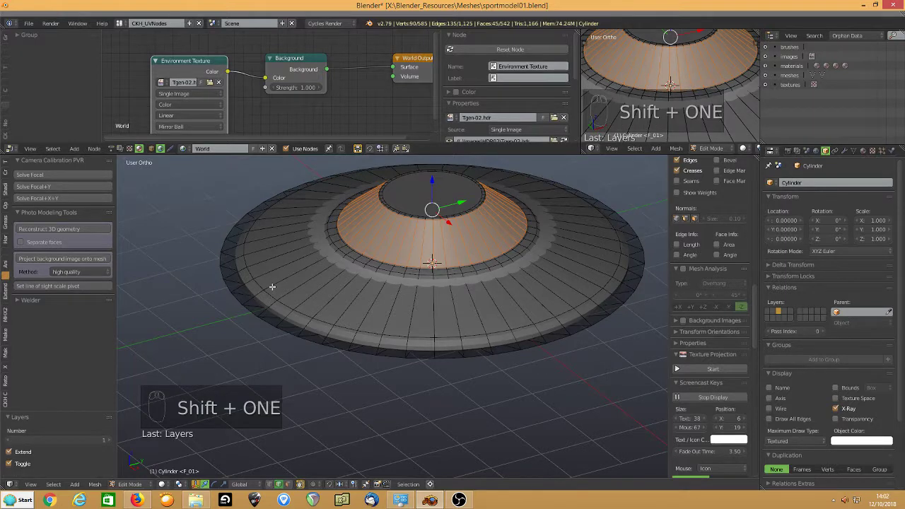
- Add one edge loop above the outer rim and one on its underside, sliding both close to the rim edge
{"action": "scroll", "coordinate": [272, 286], "scroll_direction": "up", "scroll_amount": 5}
{"action": "scroll", "coordinate": [274, 290], "scroll_direction": "down", "scroll_amount": 4}
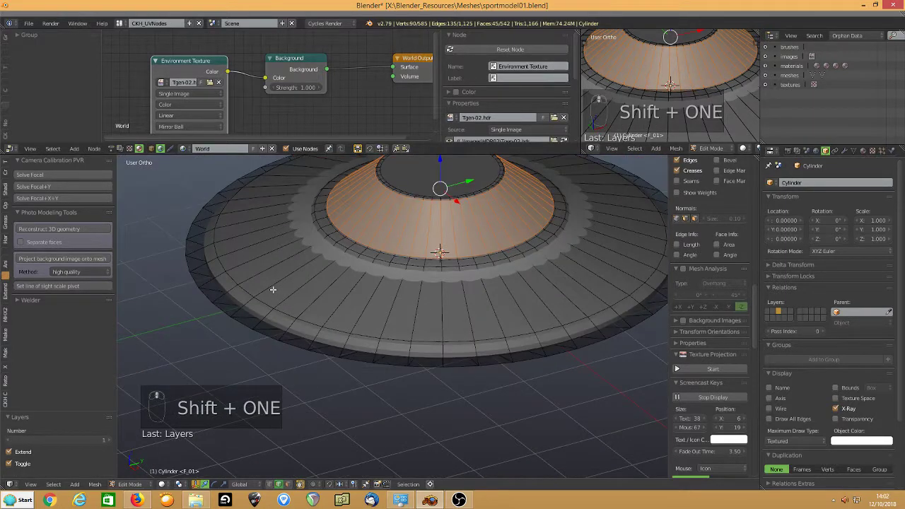
{"action": "key", "text": "ctrl+r"}
{"action": "left_click", "coordinate": [212, 286]}
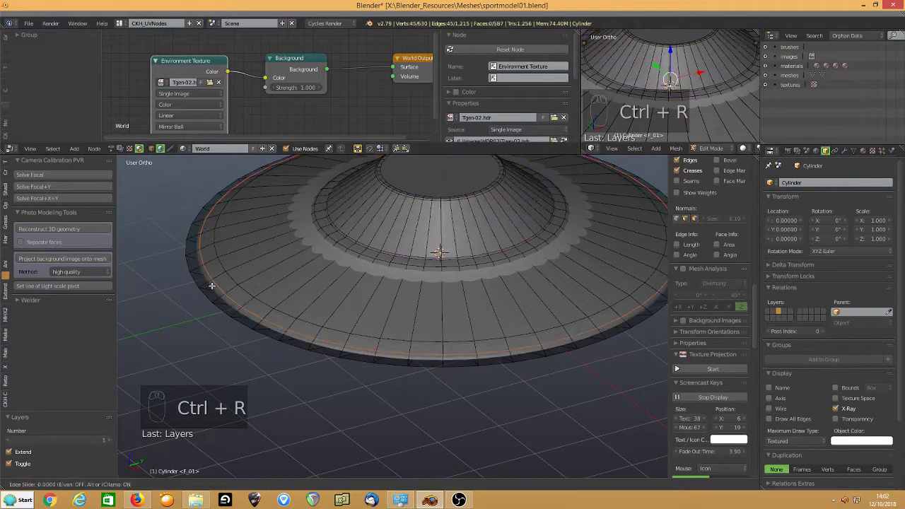
{"action": "left_click", "coordinate": [191, 314]}
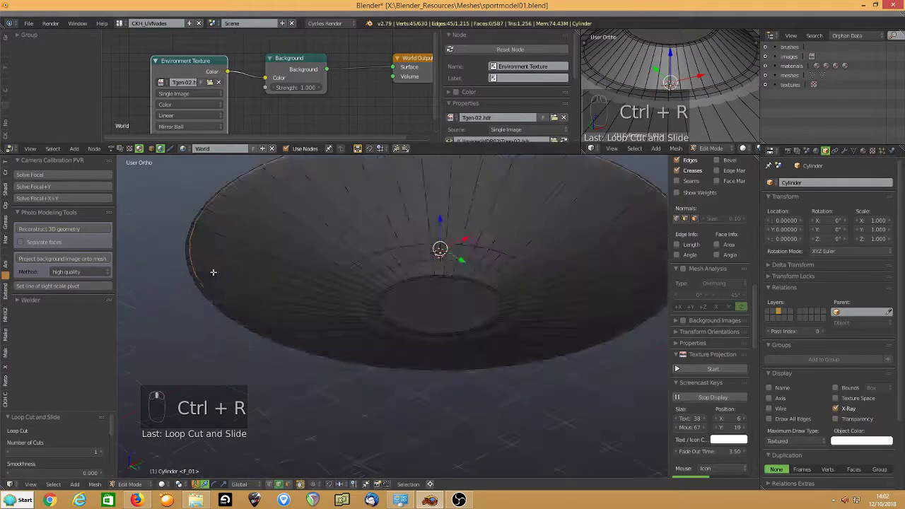
{"action": "middle_click_drag", "start_coordinate": [233, 318], "coordinate": [259, 363]}
{"action": "key", "text": "ctrl+r"}
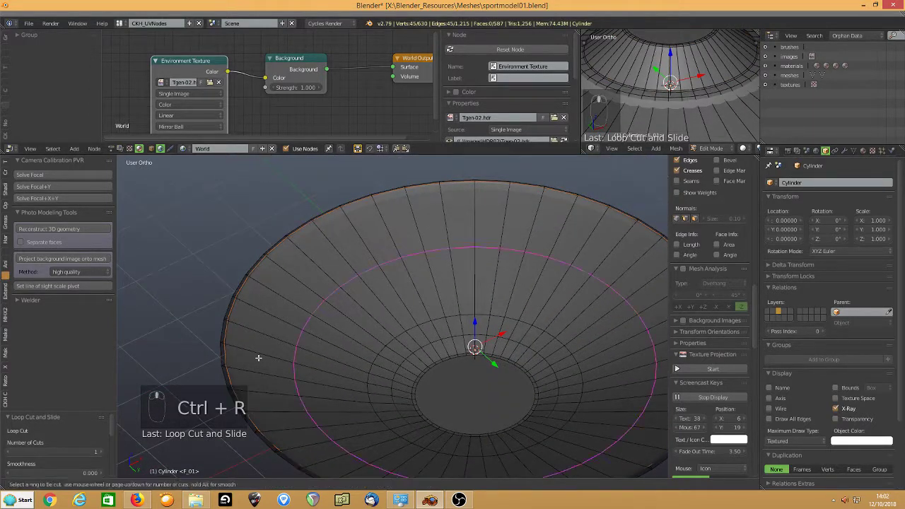
{"action": "left_click", "coordinate": [257, 356]}
{"action": "left_click", "coordinate": [220, 305]}
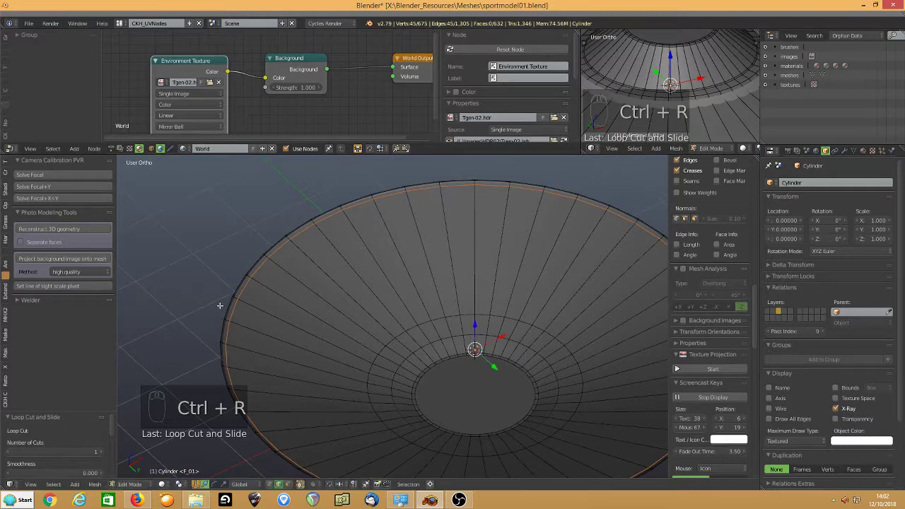
- Add an edge loop on each side of the underside's outer bend, sliding both close to the bend
{"action": "key", "text": "ctrl+r"}
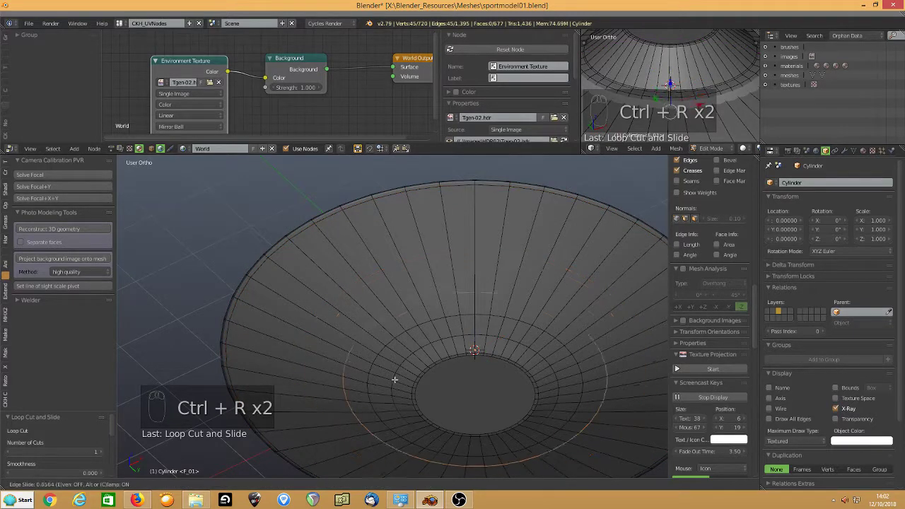
{"action": "left_click", "coordinate": [396, 378]}
{"action": "left_click", "coordinate": [408, 383]}
{"action": "middle_click_drag", "start_coordinate": [399, 356], "coordinate": [347, 345]}
{"action": "scroll", "coordinate": [346, 346], "scroll_direction": "up", "scroll_amount": 3}
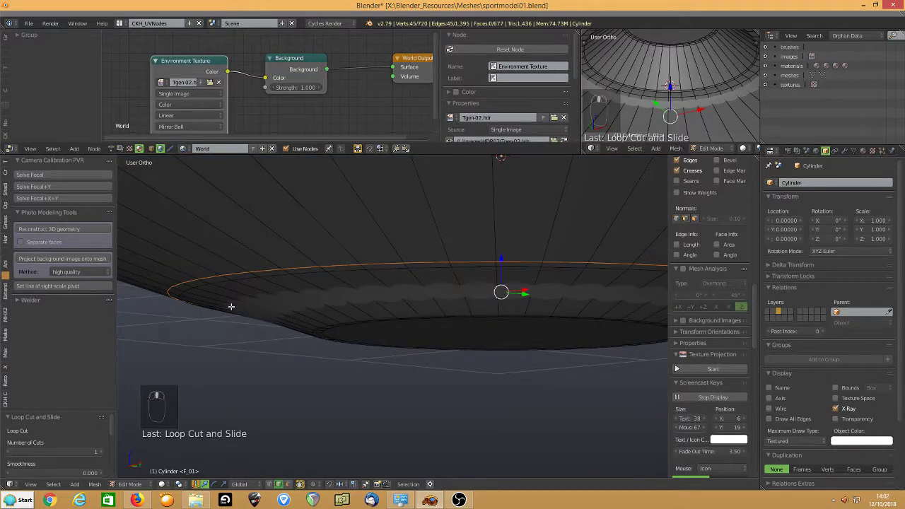
{"action": "key", "text": "ctrl+r"}
{"action": "left_click", "coordinate": [228, 305]}
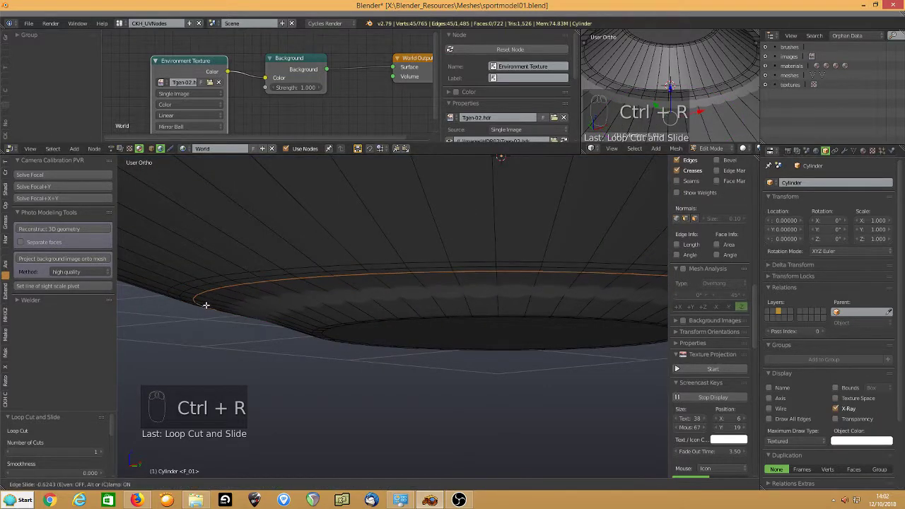
{"action": "left_click", "coordinate": [200, 305]}
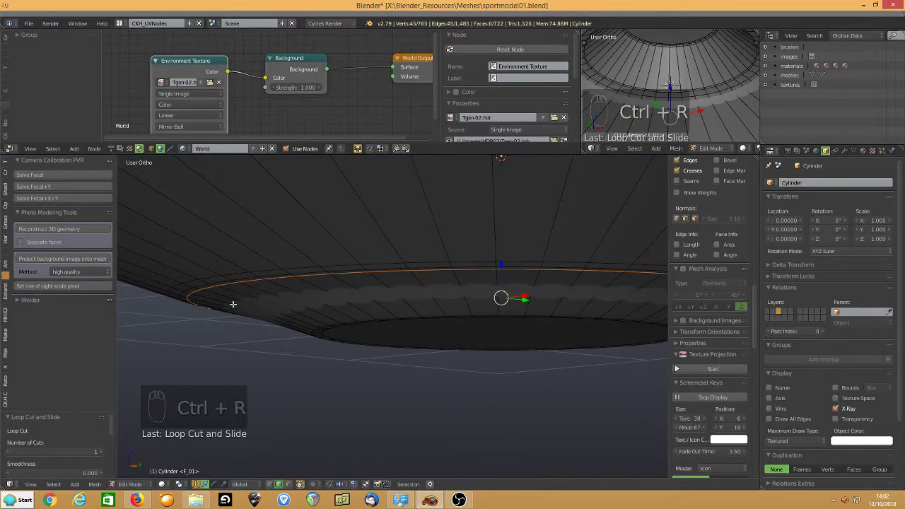
- Add an edge loop on each side of the ring between the lower bend and the flat bottom, sliding both close to it
{"action": "key", "text": "ctrl+r"}
{"action": "left_click", "coordinate": [244, 304]}
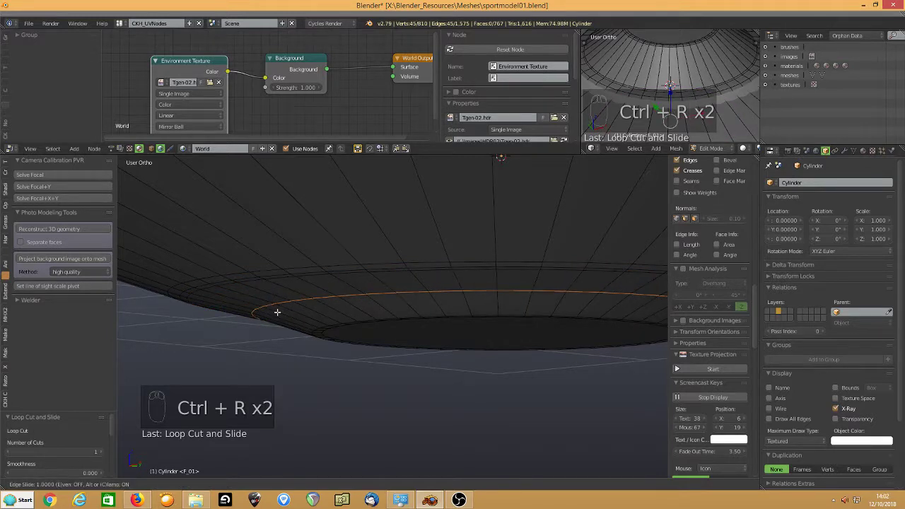
{"action": "left_click", "coordinate": [258, 311]}
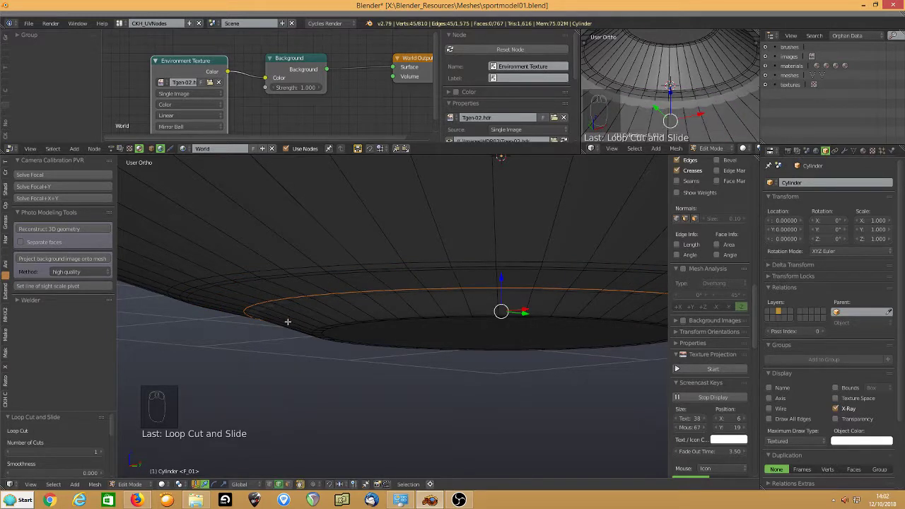
{"action": "key", "text": "ctrl+r"}
{"action": "left_click", "coordinate": [287, 319]}
{"action": "left_click", "coordinate": [281, 300]}
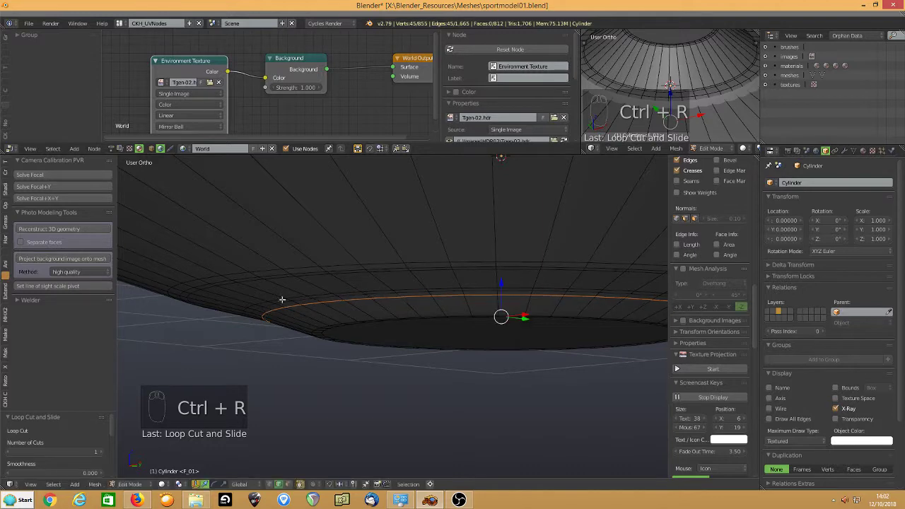
- Add an edge loop on the upper hull just outside the shoulder ridge and slide it tight against the ridge
{"action": "scroll", "coordinate": [297, 283], "scroll_direction": "down", "scroll_amount": 3}
{"action": "middle_click_drag", "start_coordinate": [319, 265], "coordinate": [360, 307]}
{"action": "scroll", "coordinate": [361, 310], "scroll_direction": "up", "scroll_amount": 4}
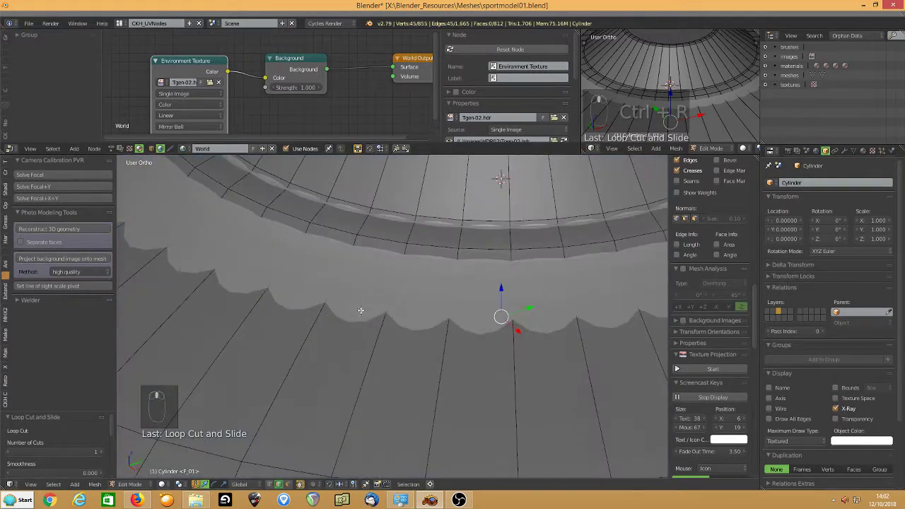
{"action": "key", "text": "ctrl+r"}
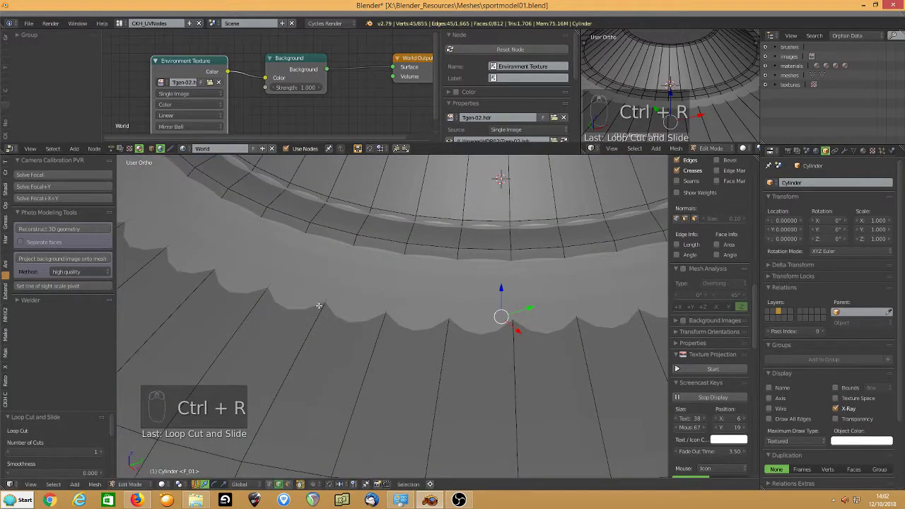
{"action": "key", "text": "ctrl+r"}
{"action": "left_click", "coordinate": [331, 284]}
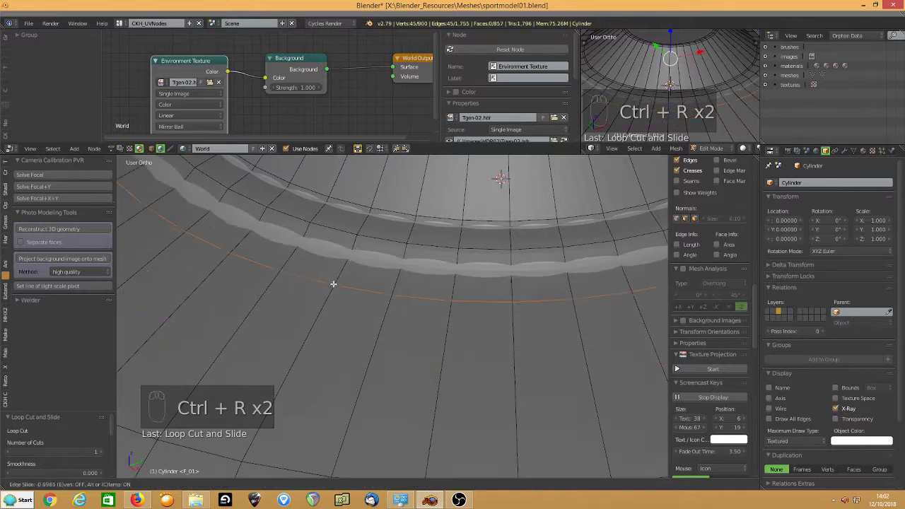
{"action": "left_click", "coordinate": [343, 254]}
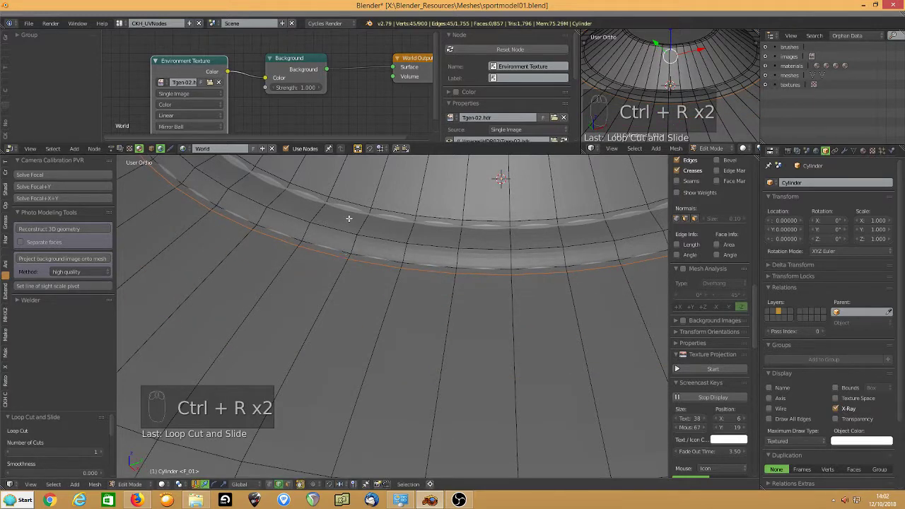
- Add two more edge loops within the shoulder ridge, one on each side of its middle ring
{"action": "key", "text": "ctrl+r"}
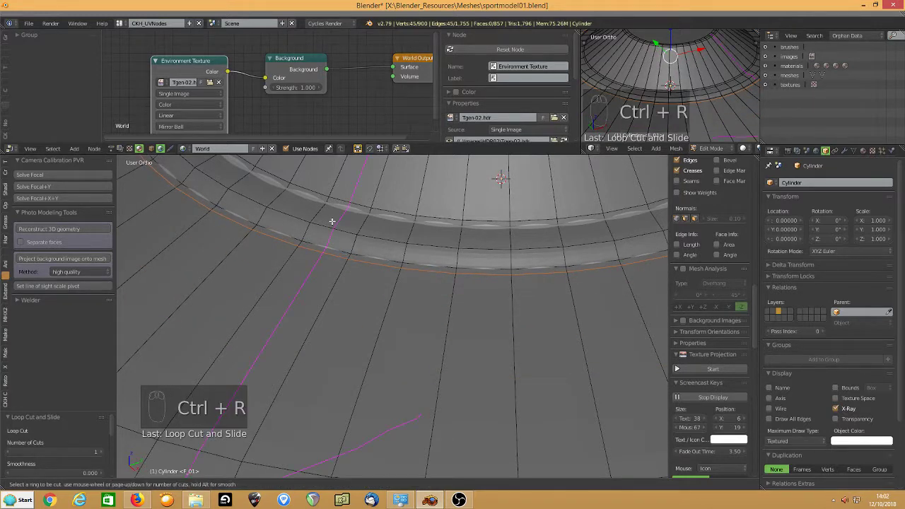
{"action": "left_click", "coordinate": [310, 212]}
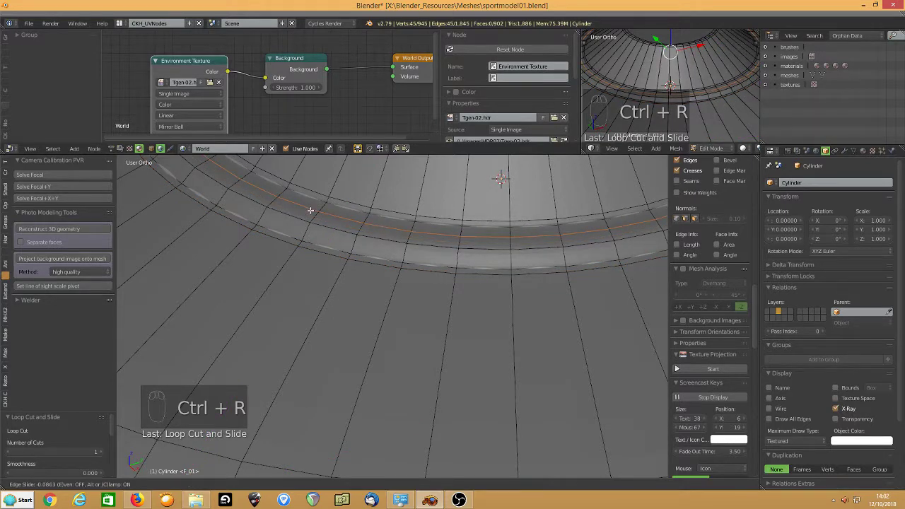
{"action": "left_click", "coordinate": [293, 233]}
{"action": "key", "text": "ctrl+r"}
{"action": "left_click", "coordinate": [307, 234]}
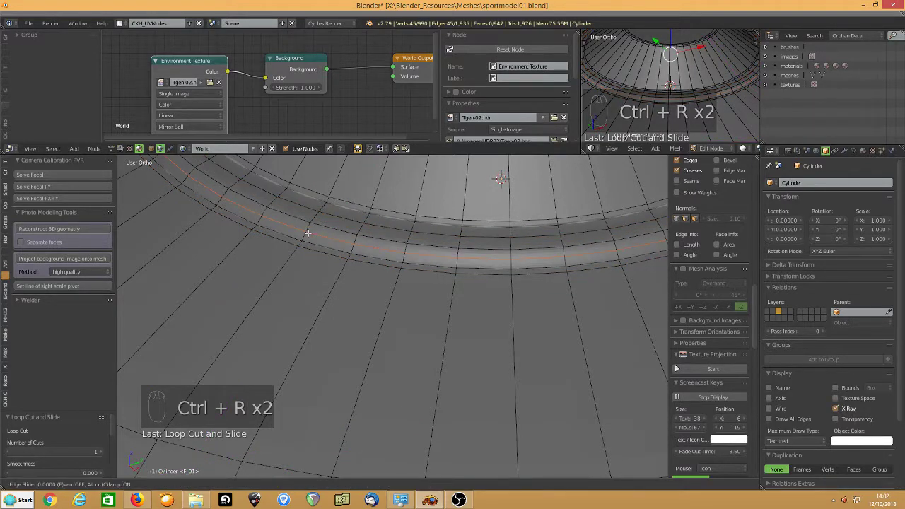
{"action": "left_click", "coordinate": [329, 284]}
- Add another centred edge loop around the upper cone and bevel it by 0.288 into a wide band
{"action": "scroll", "coordinate": [340, 283], "scroll_direction": "down", "scroll_amount": 8}
{"action": "middle_click_drag", "start_coordinate": [344, 283], "coordinate": [396, 364]}
{"action": "scroll", "coordinate": [376, 280], "scroll_direction": "up", "scroll_amount": 4}
{"action": "scroll", "coordinate": [376, 279], "scroll_direction": "down", "scroll_amount": 2}
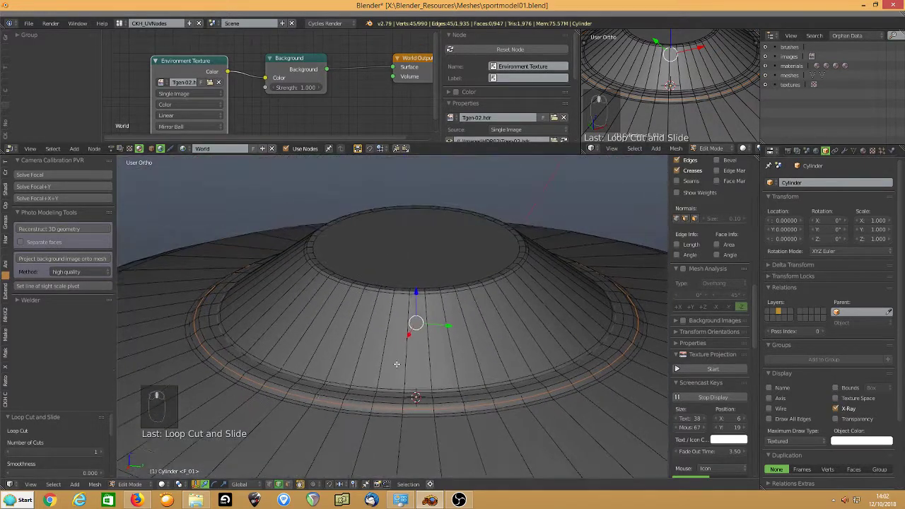
{"action": "key", "text": "ctrl+r"}
{"action": "left_click", "coordinate": [347, 324]}
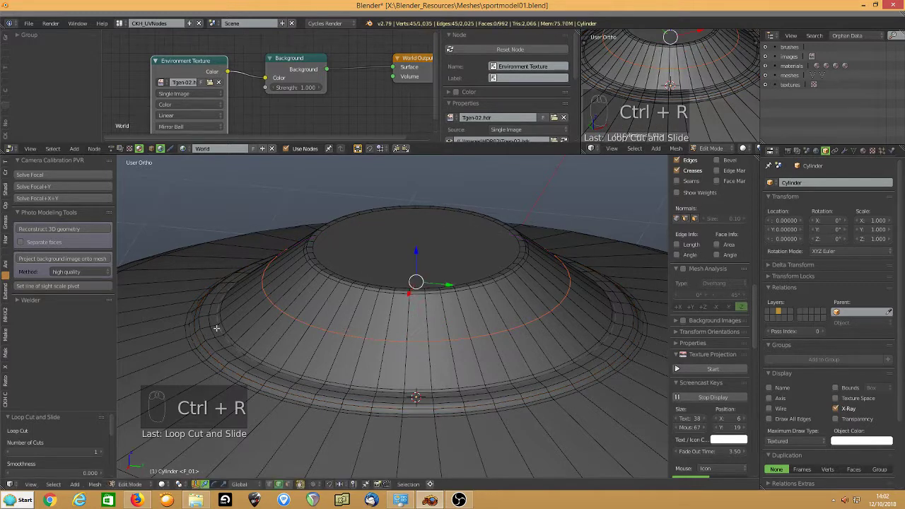
{"action": "key", "text": "ctrl+b"}
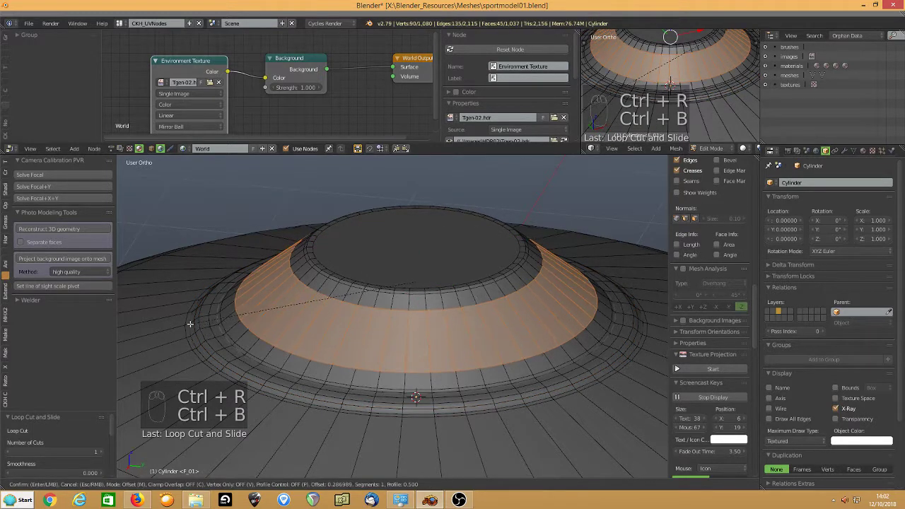
{"action": "left_click", "coordinate": [190, 324]}
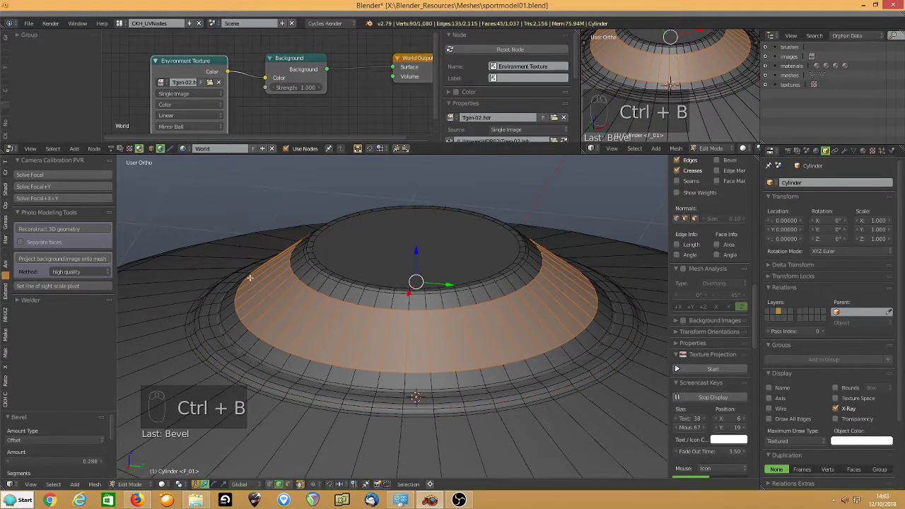
- Add one centred edge loop in the strip above the wide cone band and another in the strip below it
{"action": "key", "text": "ctrl+r"}
{"action": "left_click", "coordinate": [301, 274]}
{"action": "right_click", "coordinate": [267, 346]}
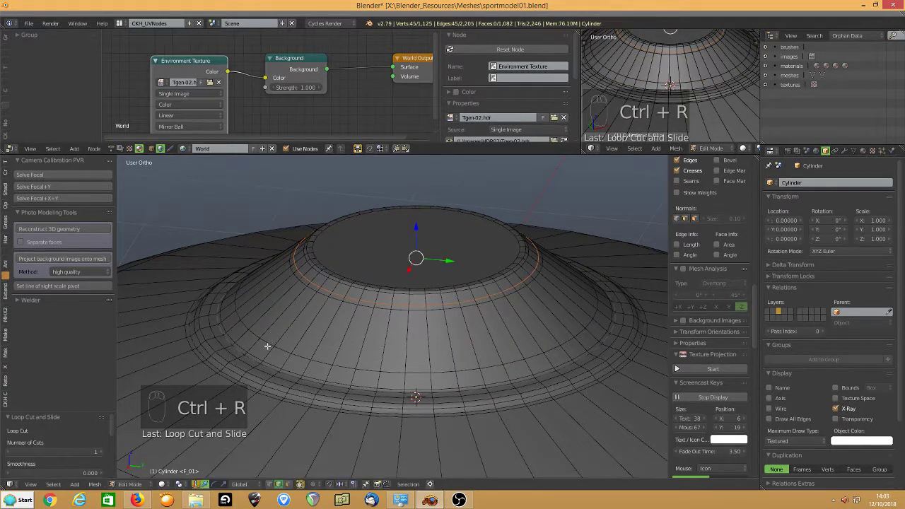
{"action": "key", "text": "ctrl+r"}
{"action": "left_click", "coordinate": [273, 349]}
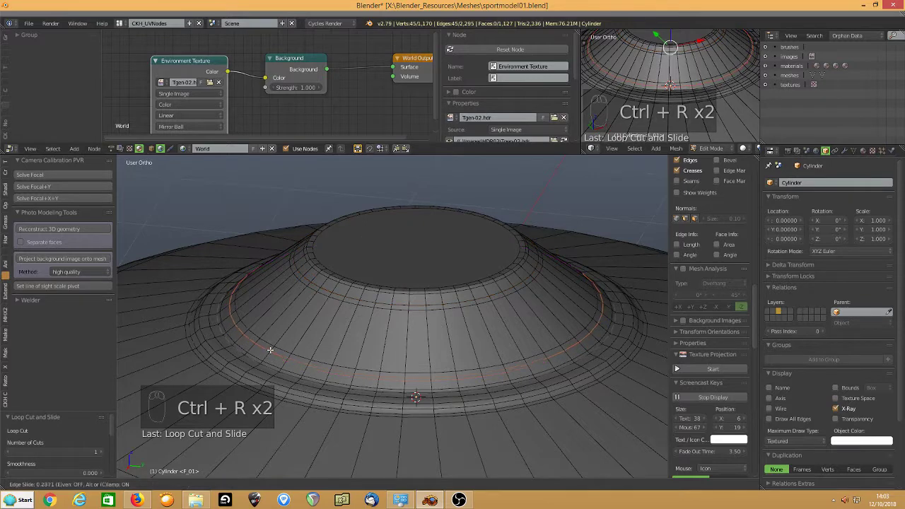
{"action": "right_click", "coordinate": [277, 345]}
{"action": "scroll", "coordinate": [378, 306], "scroll_direction": "up", "scroll_amount": 3}
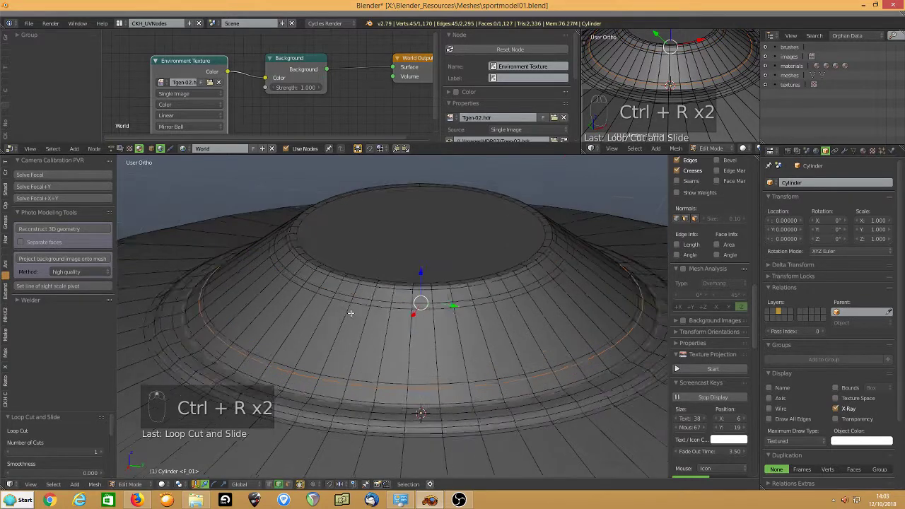
- Select two groups of three adjacent faces on the wide cone band in top view, leaving six faces between the groups
{"action": "left_click", "coordinate": [288, 484]}
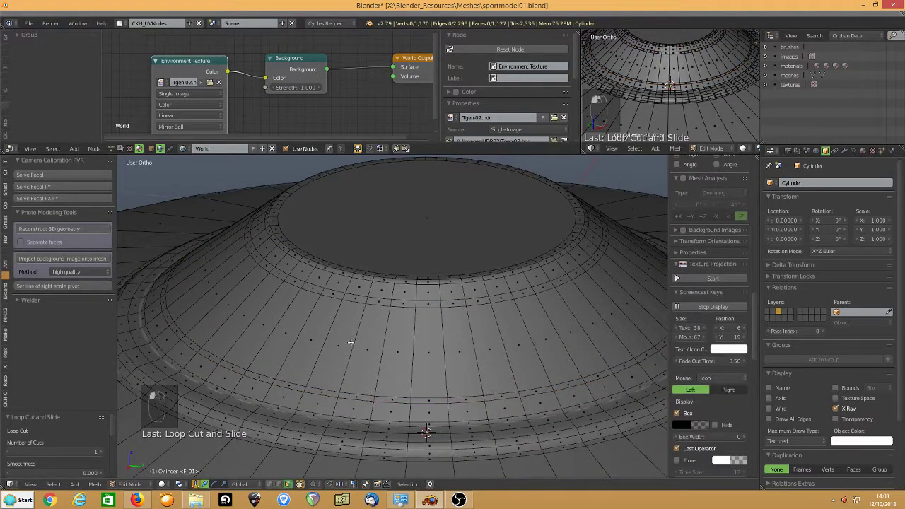
{"action": "scroll", "coordinate": [356, 339], "scroll_direction": "down", "scroll_amount": 3}
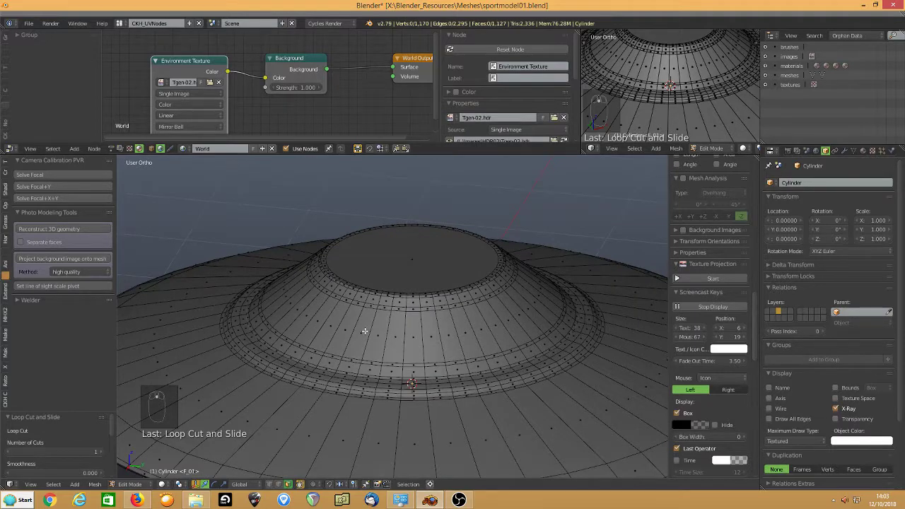
{"action": "key", "text": "KP_7"}
{"action": "middle_click_drag", "start_coordinate": [285, 357], "coordinate": [390, 376], "text": "shift"}
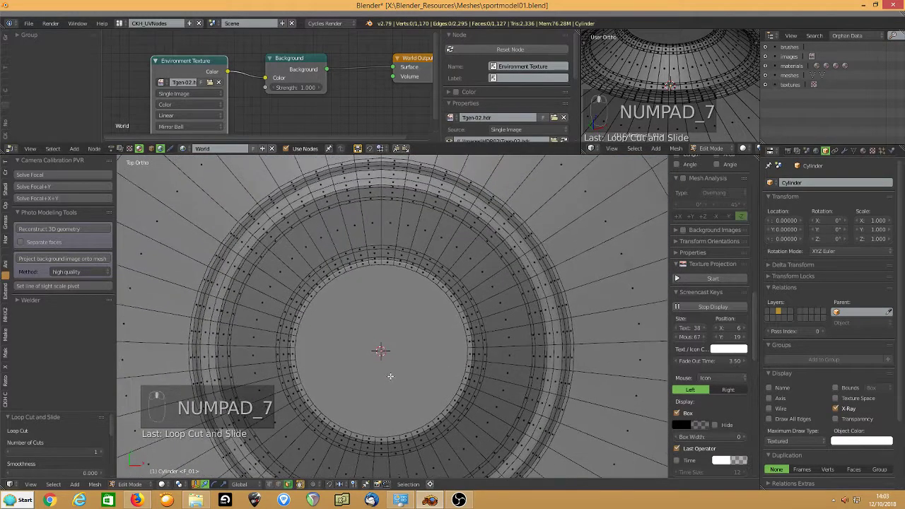
{"action": "left_click", "coordinate": [353, 222]}
{"action": "left_click", "coordinate": [369, 212], "text": "shift"}
{"action": "left_click", "coordinate": [396, 214], "text": "shift"}
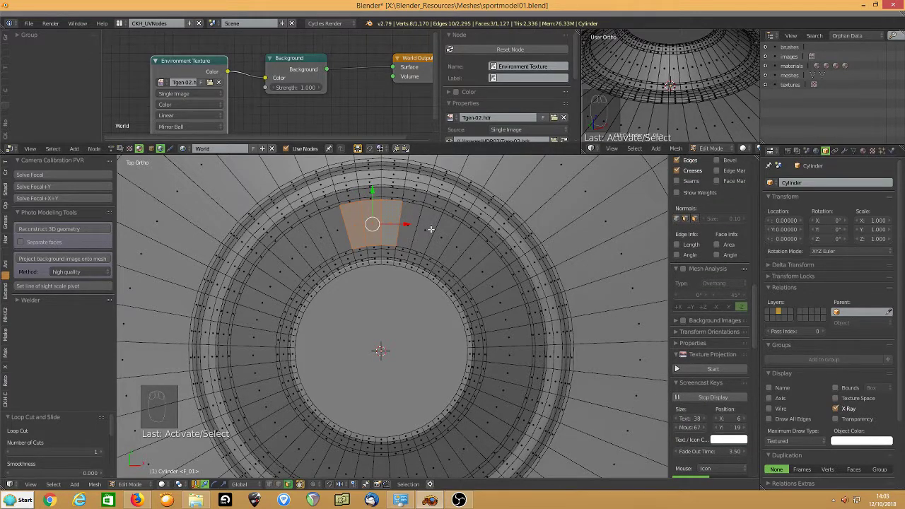
{"action": "left_click", "coordinate": [487, 270], "text": "shift"}
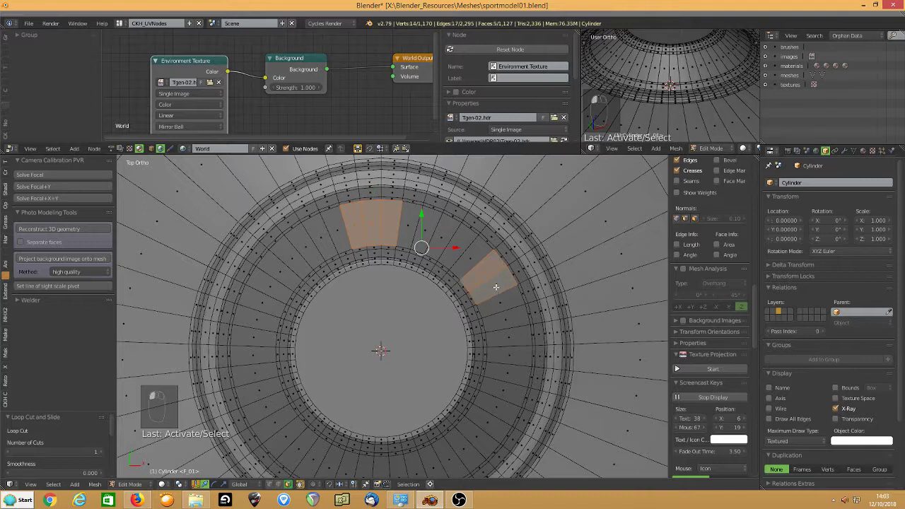
{"action": "left_click", "coordinate": [498, 302], "text": "shift"}
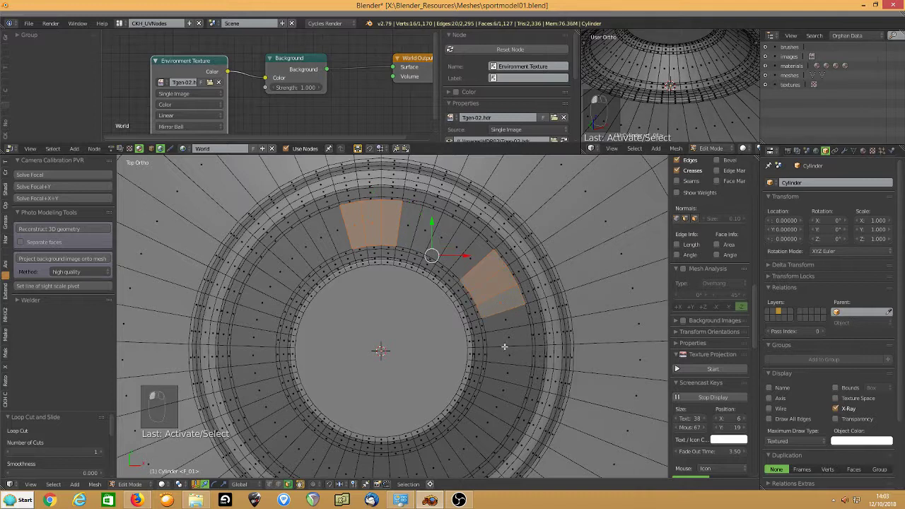
{"action": "left_click", "coordinate": [485, 271], "text": "shift"}
{"action": "left_click", "coordinate": [508, 322], "text": "shift"}
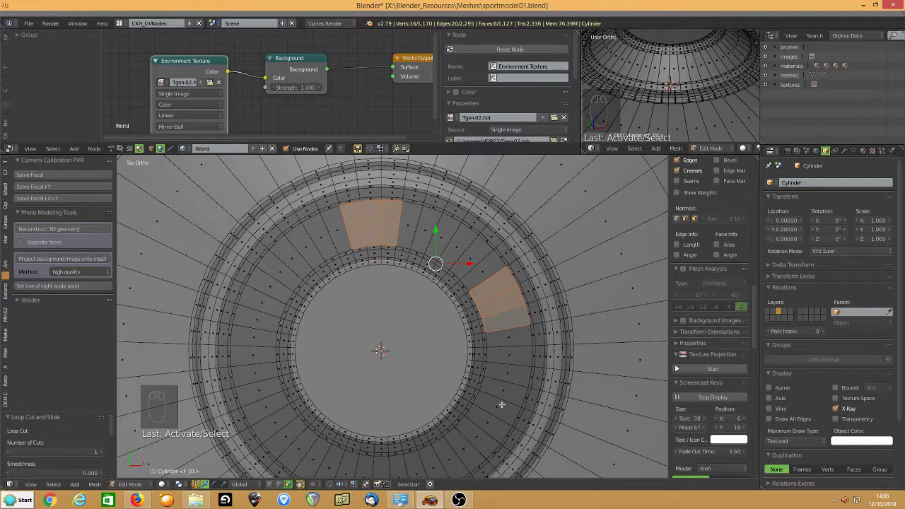
- Extend the selection with three more groups of three adjacent band faces, spaced evenly to make five window areas
{"action": "left_click", "coordinate": [464, 448], "text": "shift"}
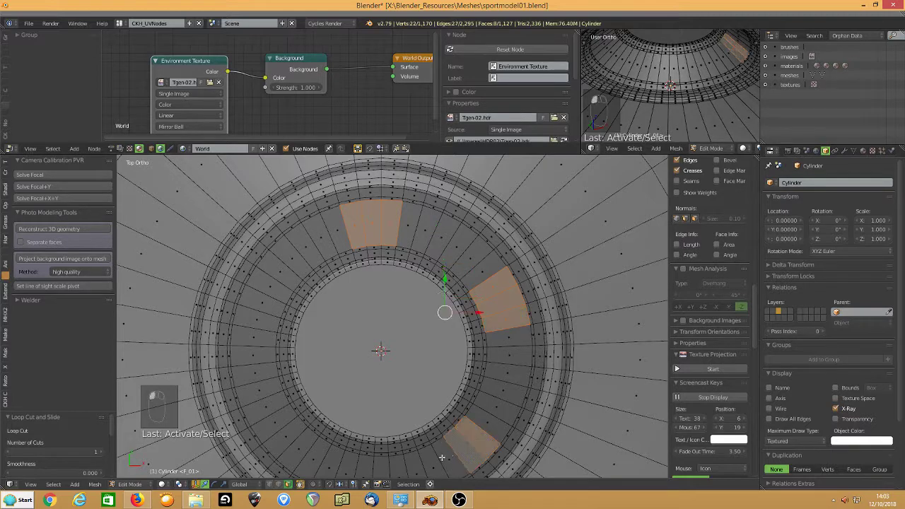
{"action": "left_click", "coordinate": [443, 458], "text": "shift"}
{"action": "middle_click_drag", "start_coordinate": [393, 466], "coordinate": [442, 412], "text": "shift"}
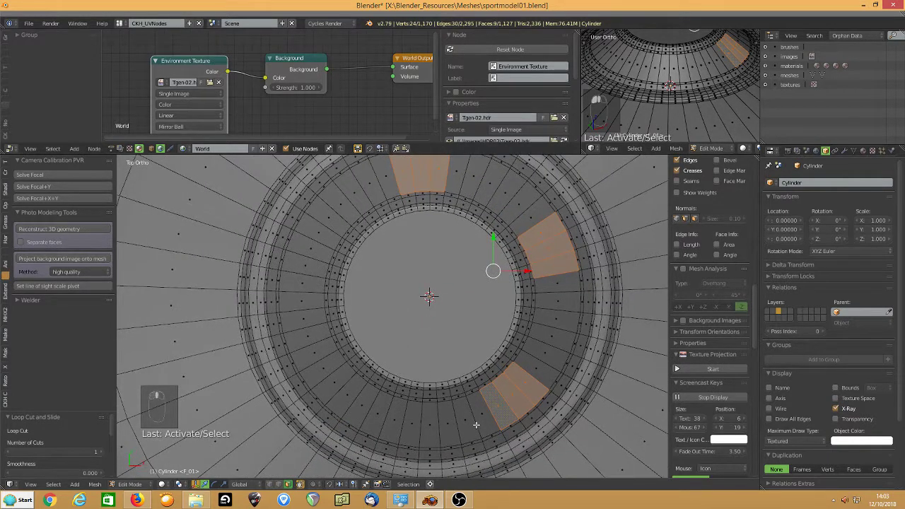
{"action": "left_click", "coordinate": [370, 415], "text": "shift"}
{"action": "left_click", "coordinate": [362, 408], "text": "shift"}
{"action": "left_click", "coordinate": [352, 396], "text": "shift"}
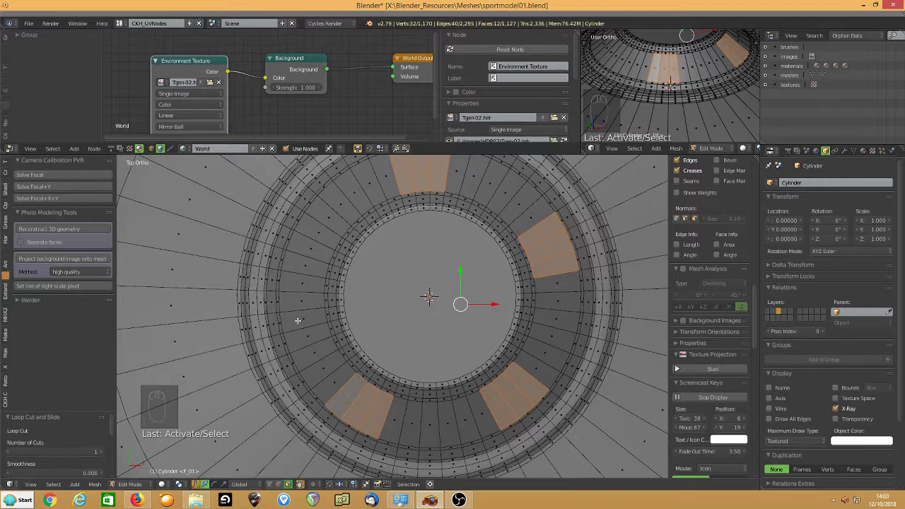
{"action": "left_click", "coordinate": [297, 282], "text": "shift"}
{"action": "left_click", "coordinate": [305, 264], "text": "shift"}
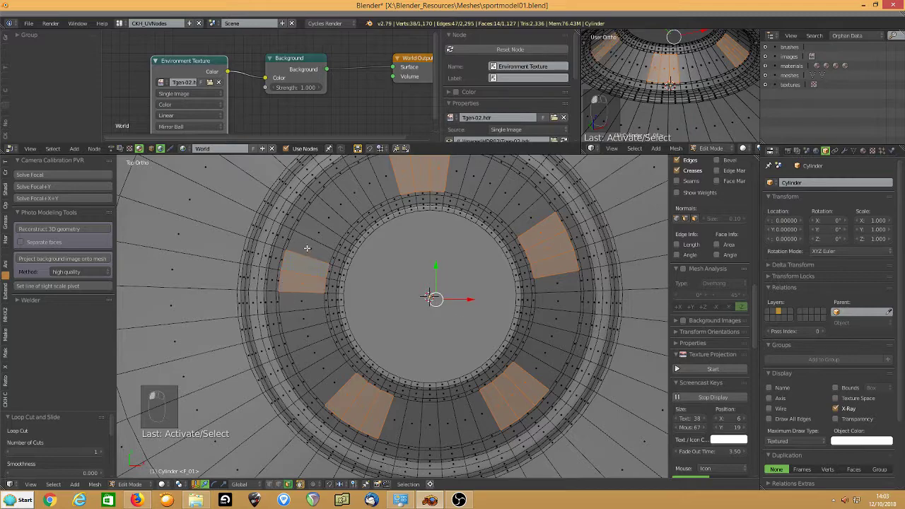
{"action": "left_click", "coordinate": [309, 248], "text": "shift"}
- Create a first material on the cylinder and name it Hull02
{"action": "middle_click_drag", "start_coordinate": [278, 320], "coordinate": [297, 341]}
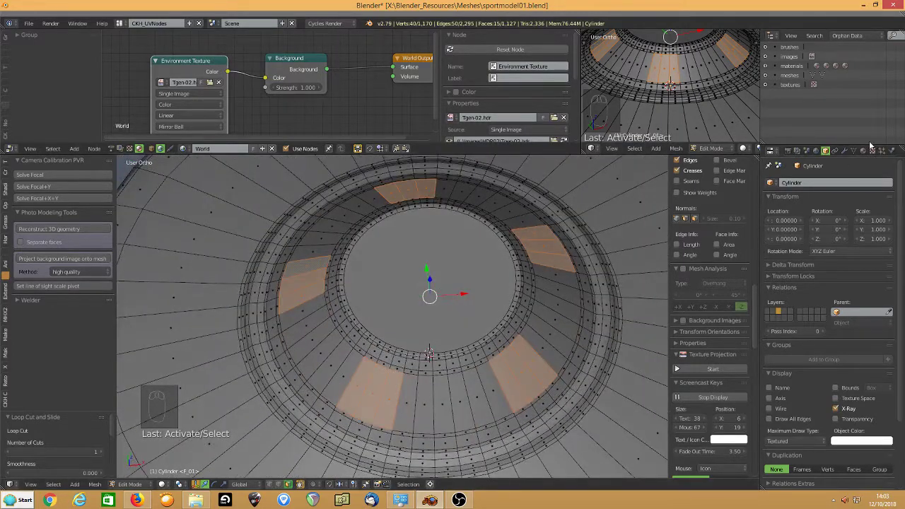
{"action": "left_click", "coordinate": [865, 151]}
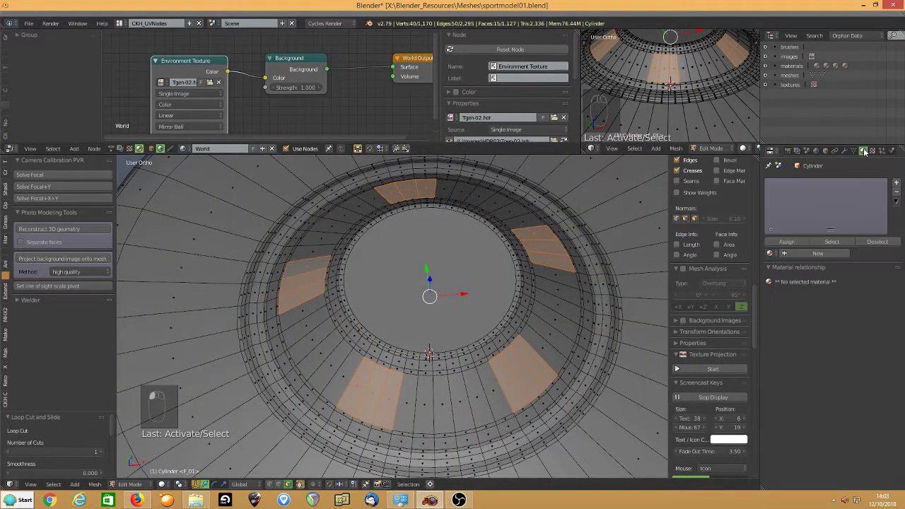
{"action": "left_click", "coordinate": [897, 184]}
{"action": "left_click", "coordinate": [818, 253]}
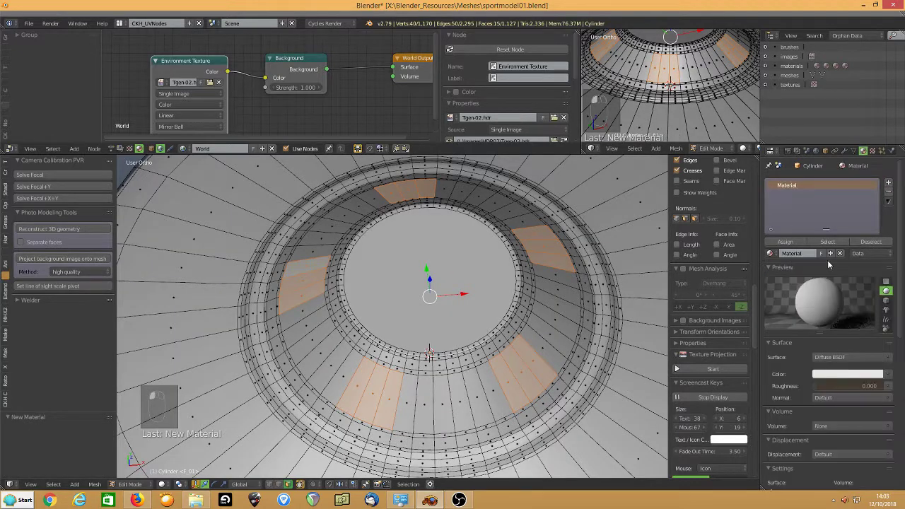
{"action": "double_click", "coordinate": [802, 253]}
{"action": "type", "text": "Hull02"}
{"action": "left_click", "coordinate": [805, 256]}
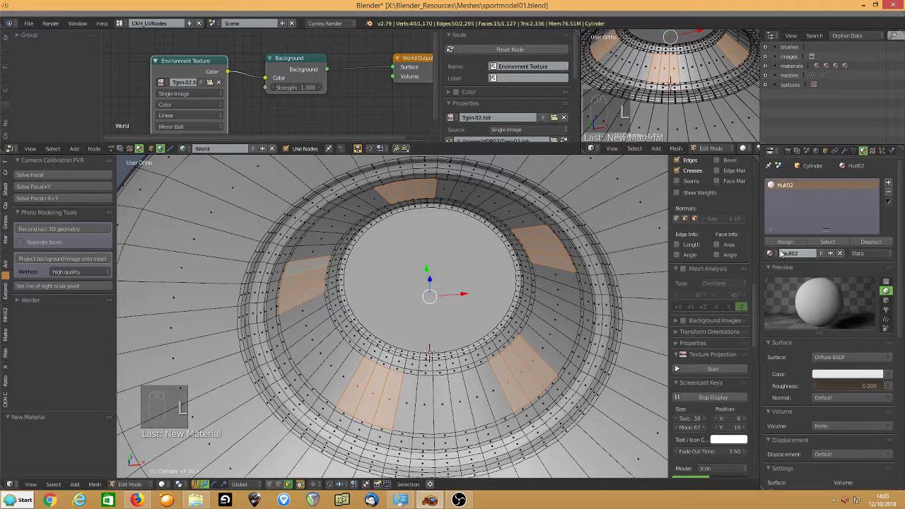
- Add a second material named Window2 and assign it to the selected window faces
{"action": "left_click", "coordinate": [888, 182]}
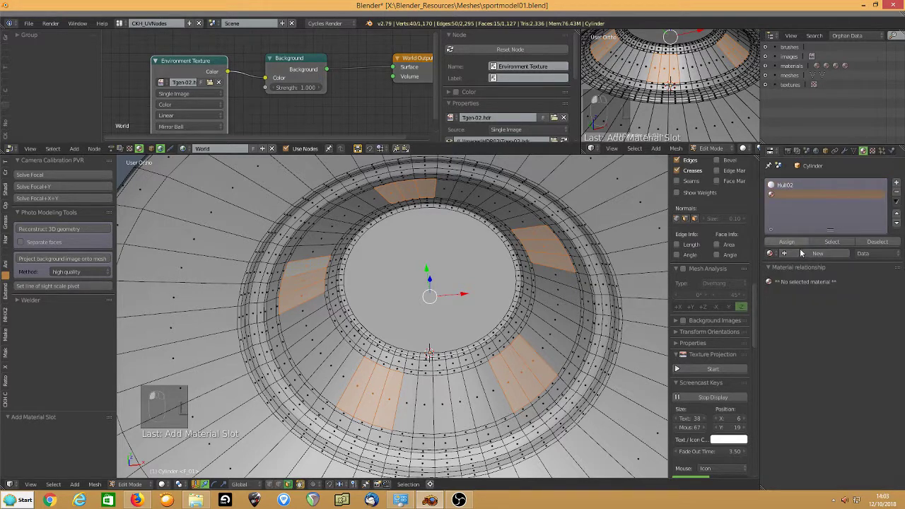
{"action": "left_click", "coordinate": [801, 253]}
{"action": "double_click", "coordinate": [799, 253]}
{"action": "type", "text": "window1"}
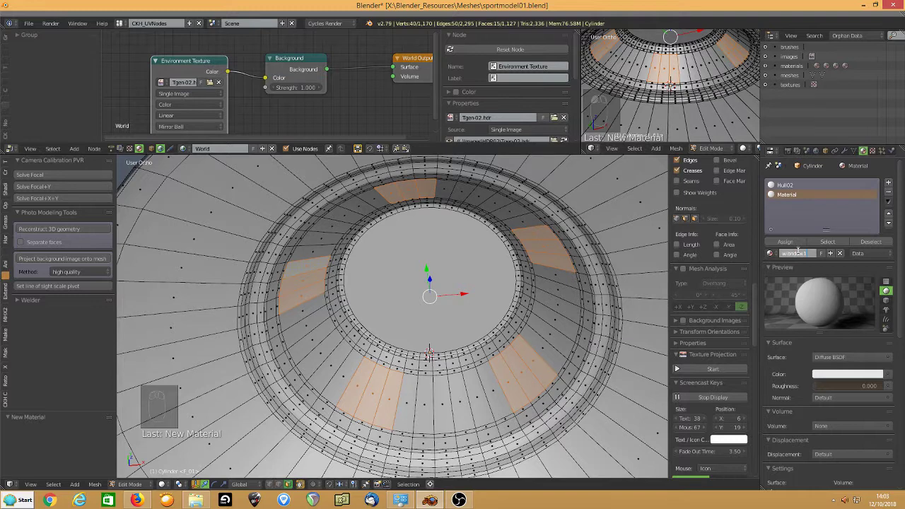
{"action": "key", "text": "Return"}
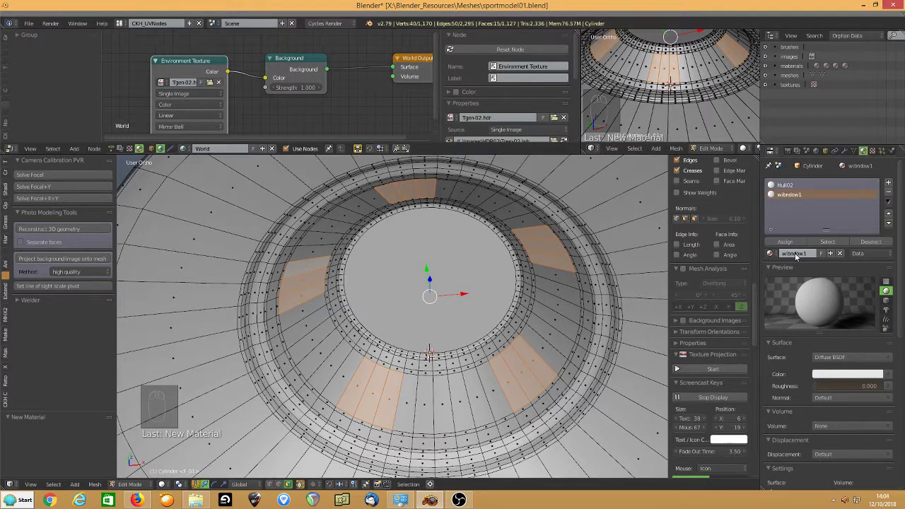
{"action": "double_click", "coordinate": [796, 255]}
{"action": "type", "text": "Window2"}
{"action": "key", "text": "Return"}
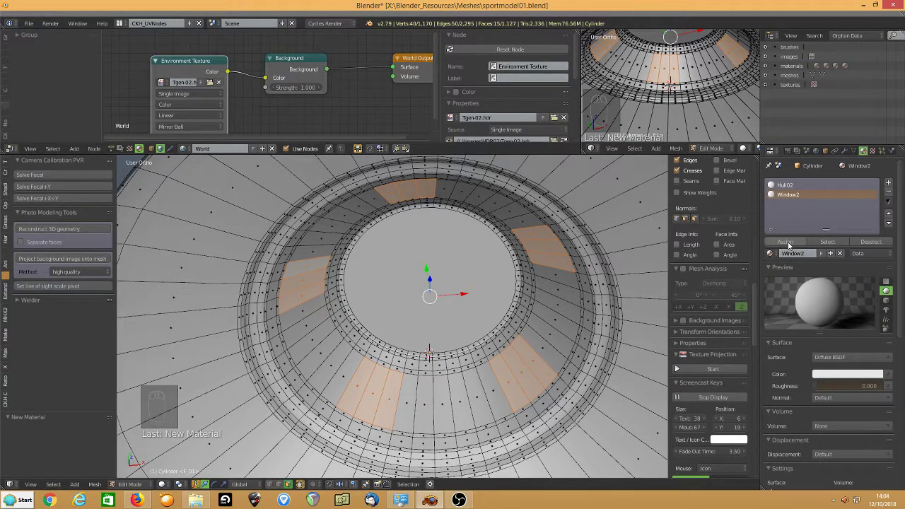
{"action": "left_click", "coordinate": [788, 243]}
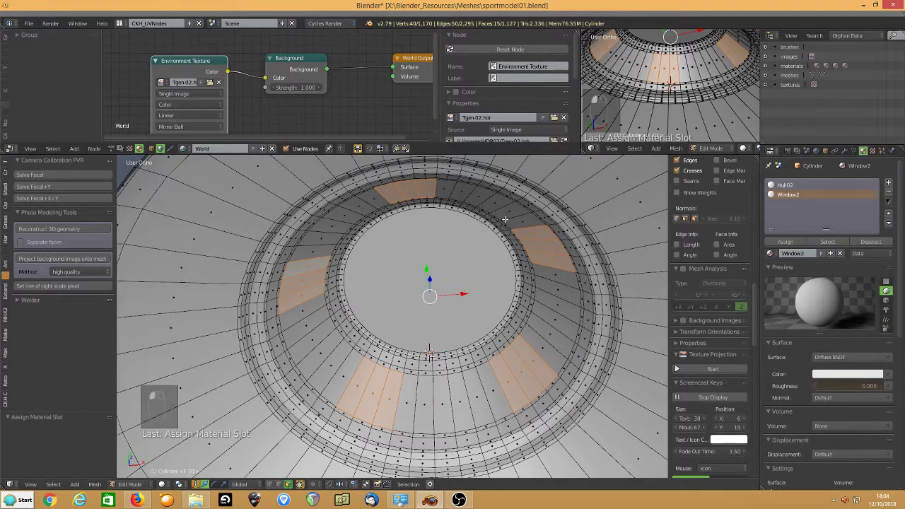
- Set the Window2 material's diffuse colour to near black and give its viewport colour the same dark shade
{"action": "left_click", "coordinate": [842, 374]}
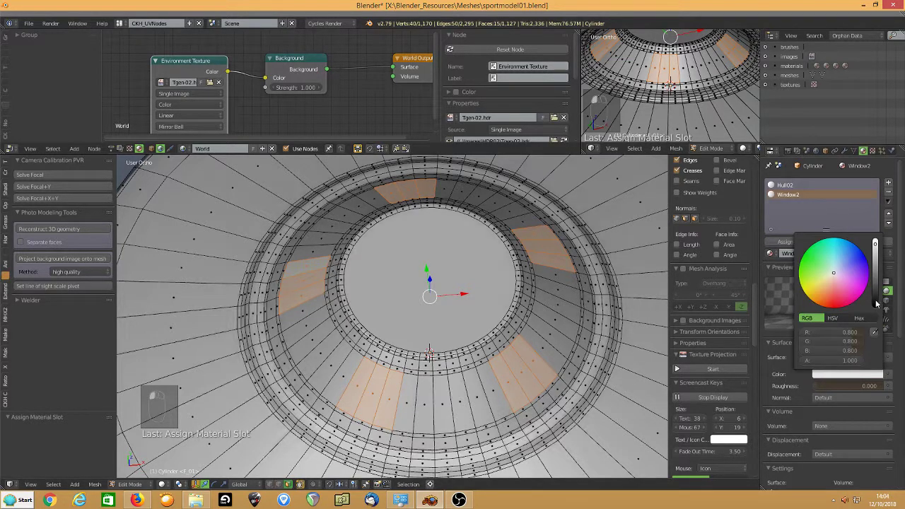
{"action": "left_click", "coordinate": [877, 302]}
{"action": "scroll", "coordinate": [834, 305], "scroll_direction": "down", "scroll_amount": 3}
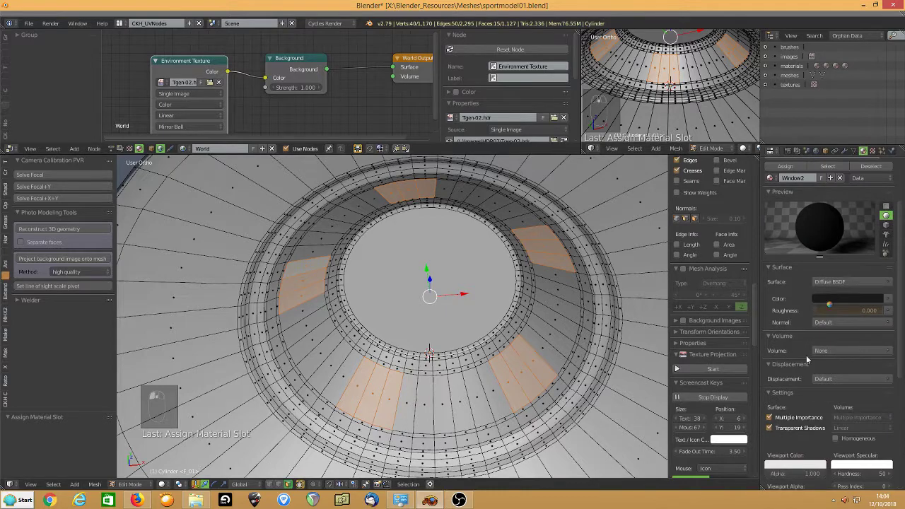
{"action": "left_click_drag", "start_coordinate": [787, 472], "coordinate": [792, 465]}
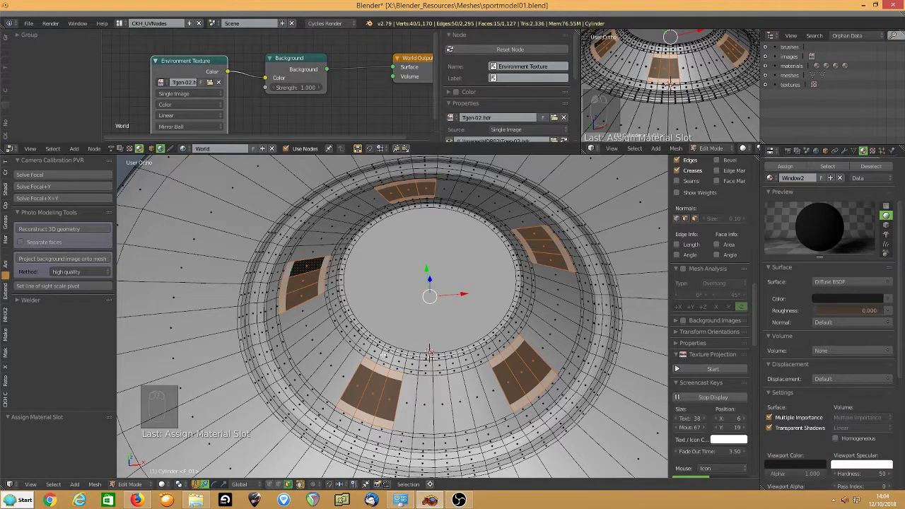
- Set the pivot point to Individual Origins, then inset the five window areas by about 0.01 and extrude them about 0.005 along their normals
{"action": "mouse_move", "coordinate": [382, 354]}
{"action": "middle_mouse_down"}
{"action": "mouse_move", "coordinate": [412, 359]}
{"action": "mouse_move", "coordinate": [389, 368]}
{"action": "middle_mouse_up"}
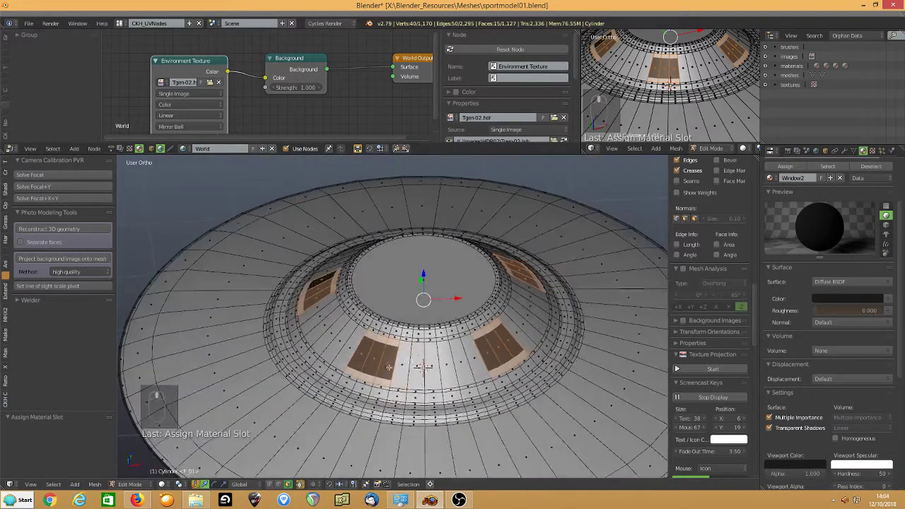
{"action": "scroll", "coordinate": [373, 368], "scroll_direction": "up", "scroll_amount": 5}
{"action": "scroll", "coordinate": [372, 368], "scroll_direction": "down", "scroll_amount": 4}
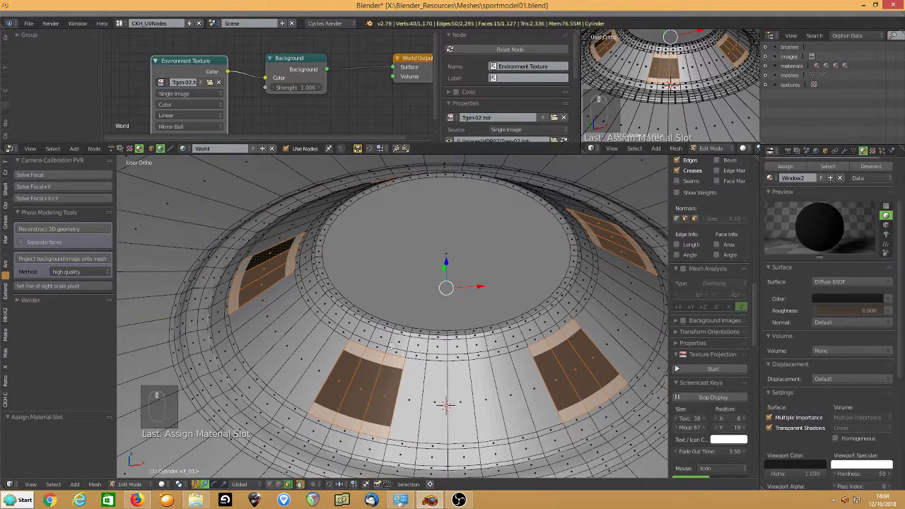
{"action": "middle_click_drag", "start_coordinate": [364, 287], "coordinate": [356, 327]}
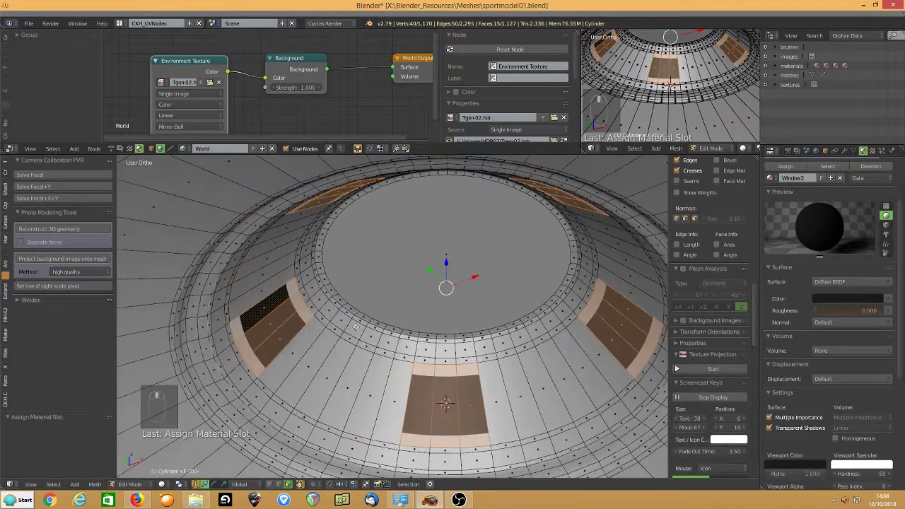
{"action": "scroll", "coordinate": [351, 343], "scroll_direction": "up", "scroll_amount": 2}
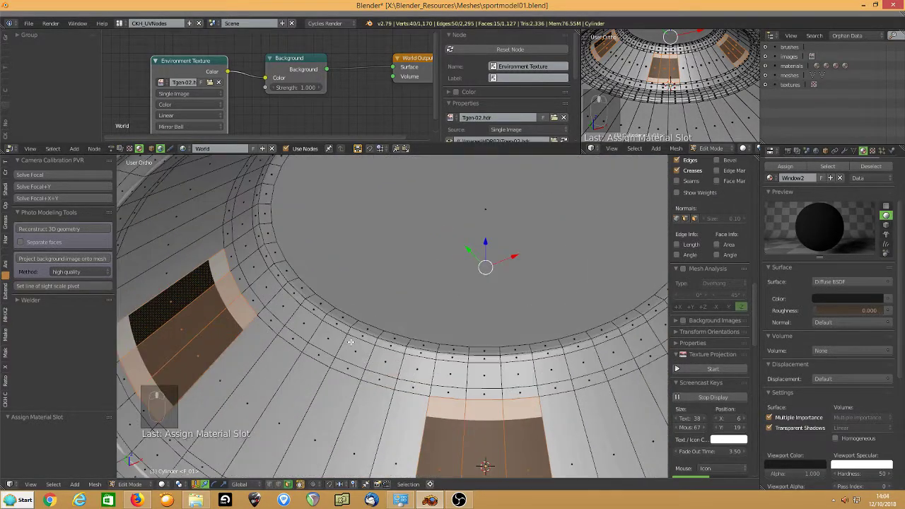
{"action": "left_click", "coordinate": [179, 485]}
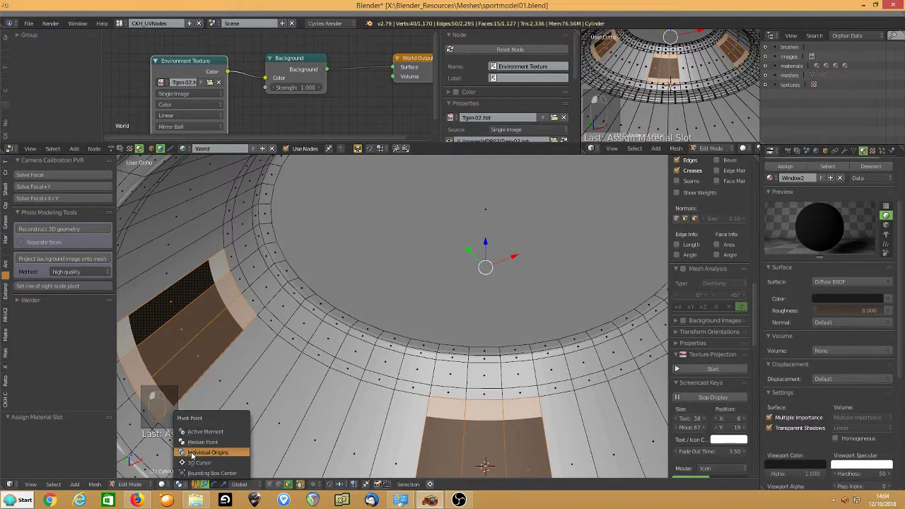
{"action": "left_click", "coordinate": [202, 448]}
{"action": "key", "text": "i"}
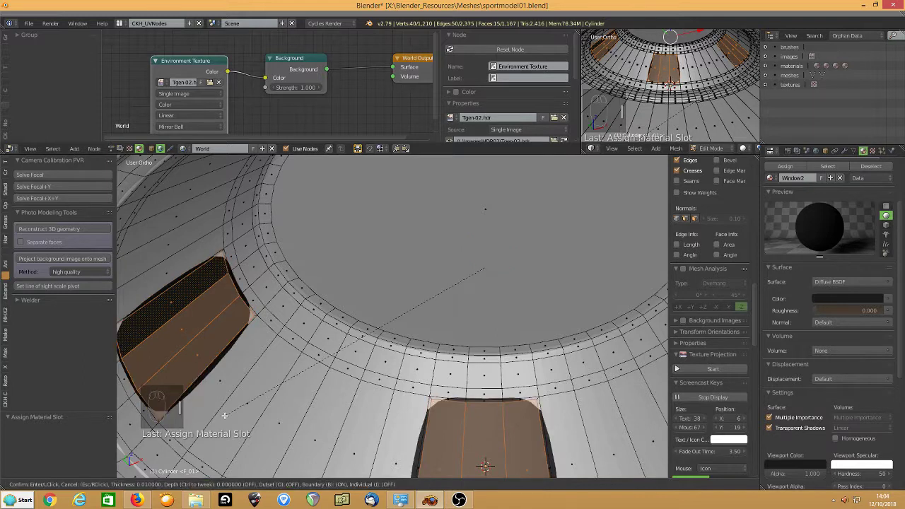
{"action": "left_click", "coordinate": [224, 416]}
{"action": "key", "text": "e"}
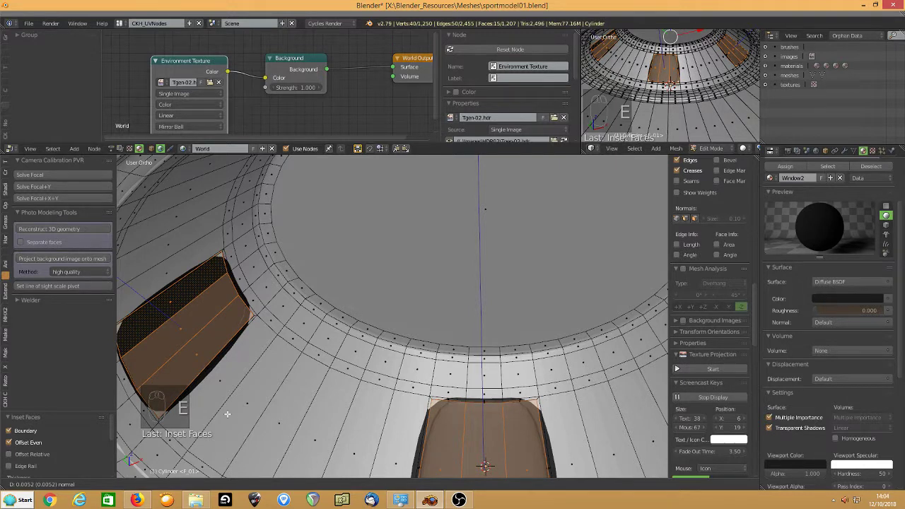
{"action": "left_click", "coordinate": [227, 414]}
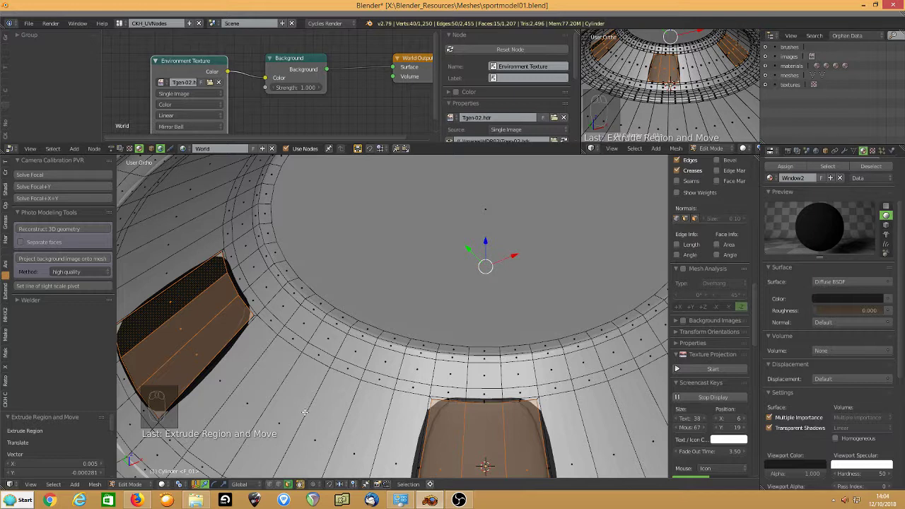
- Add a supporting edge loop around the dome just inside the upper edges of the inset windows
{"action": "key", "text": "ctrl+r"}
{"action": "left_click", "coordinate": [304, 413]}
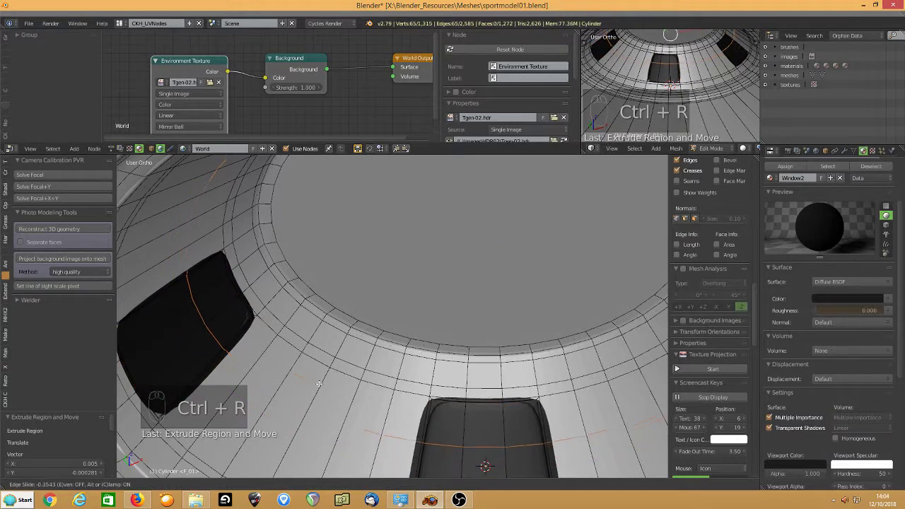
{"action": "left_click", "coordinate": [334, 352]}
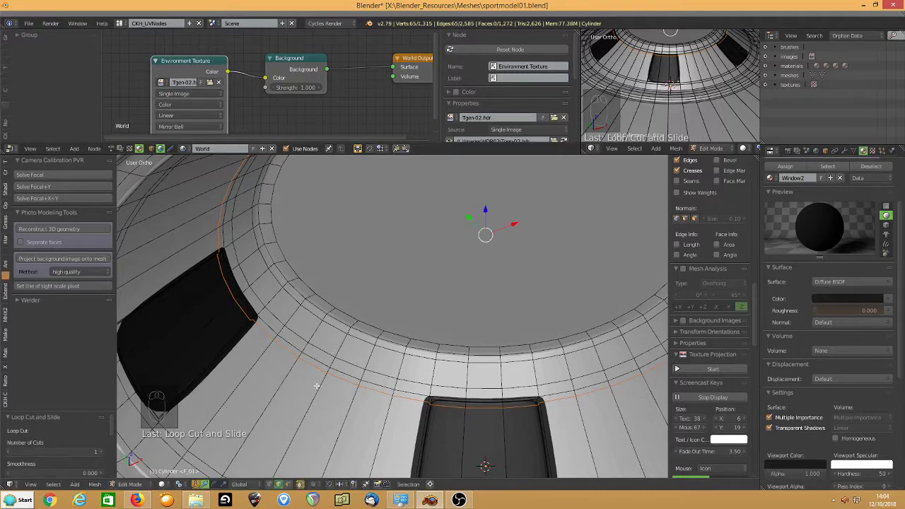
- Add a supporting edge loop just inside the windows' lower edges, and edge-slide it by a factor of about 0.28
{"action": "middle_click_drag", "start_coordinate": [292, 426], "coordinate": [291, 289], "text": "shift"}
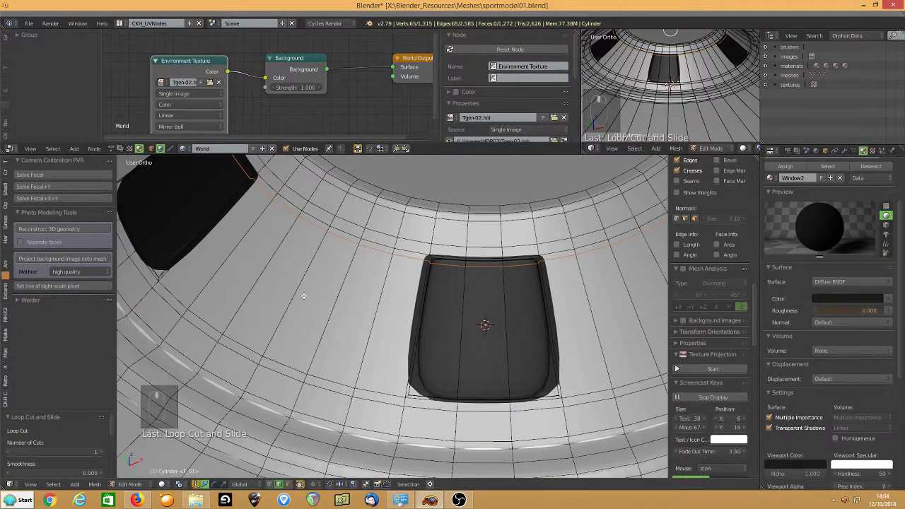
{"action": "key", "text": "ctrl+r"}
{"action": "left_click", "coordinate": [303, 297]}
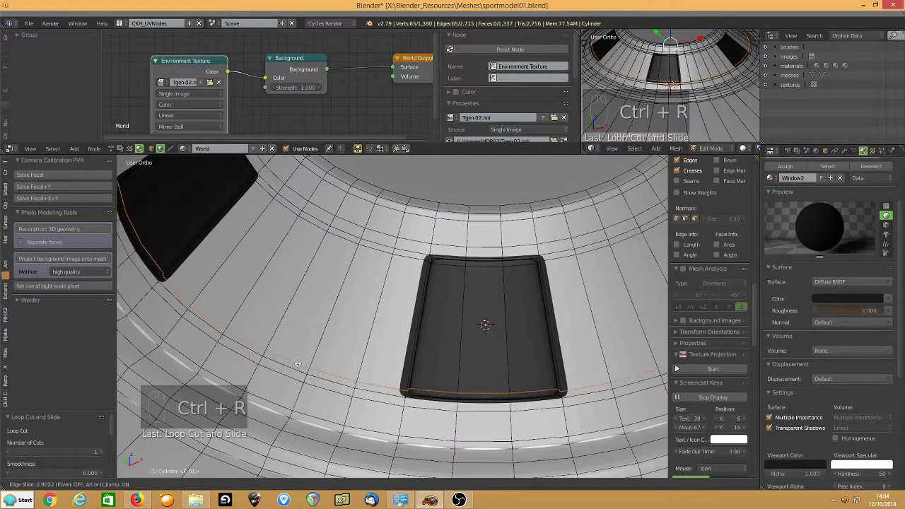
{"action": "left_click", "coordinate": [299, 363]}
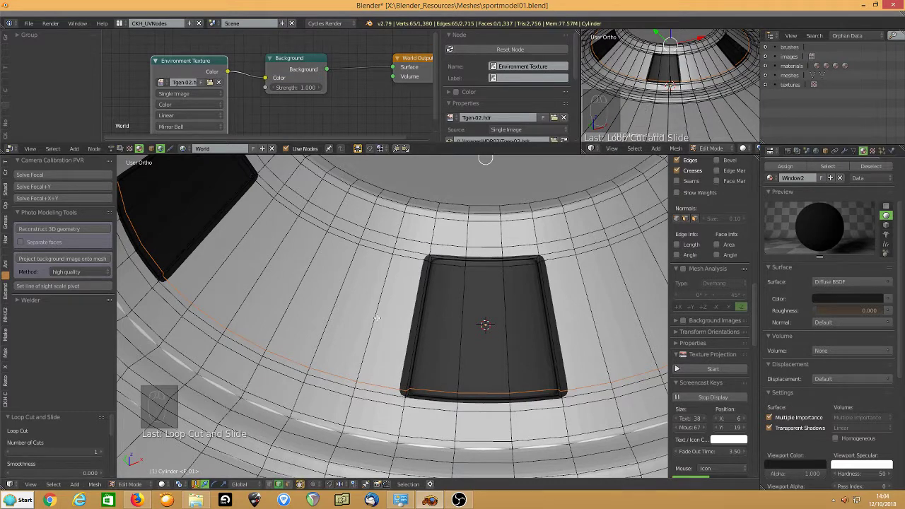
{"action": "key", "text": "g"}
{"action": "key", "text": "g"}
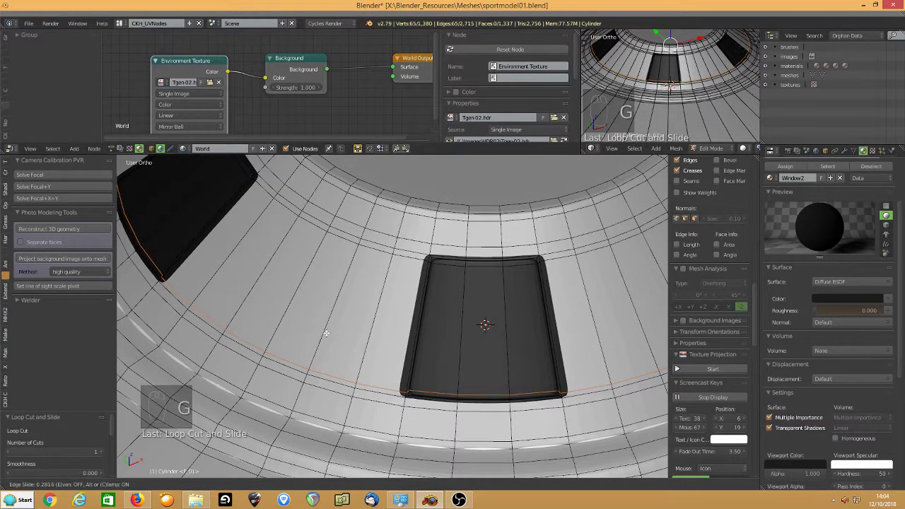
{"action": "left_click", "coordinate": [326, 330]}
- Select all five windows' inner faces by similar perimeter, grow the selection once, invert it and assign the Hull02 material to those faces
{"action": "left_click", "coordinate": [289, 485]}
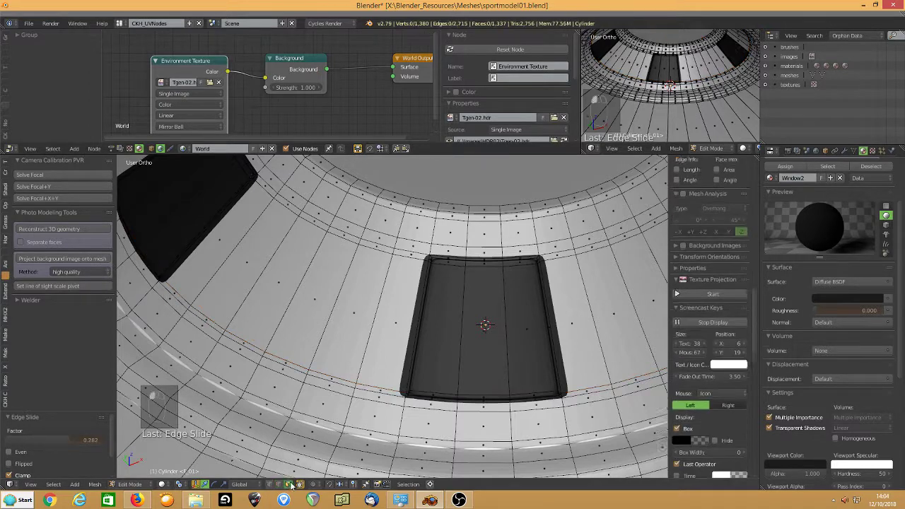
{"action": "right_click", "coordinate": [434, 328]}
{"action": "right_click", "coordinate": [488, 331], "text": "shift"}
{"action": "right_click", "coordinate": [526, 333], "text": "shift"}
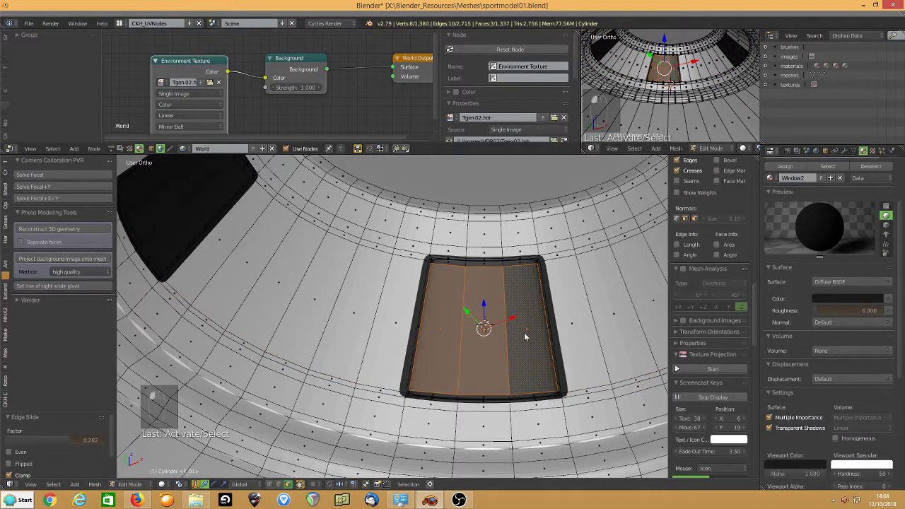
{"action": "key", "text": "shift+g"}
{"action": "left_click", "coordinate": [524, 333]}
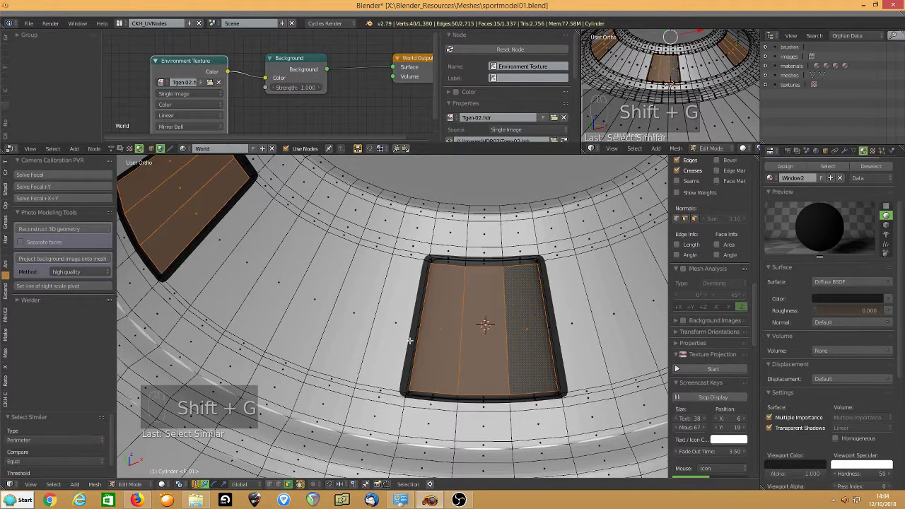
{"action": "key", "text": "ctrl+KP_Add"}
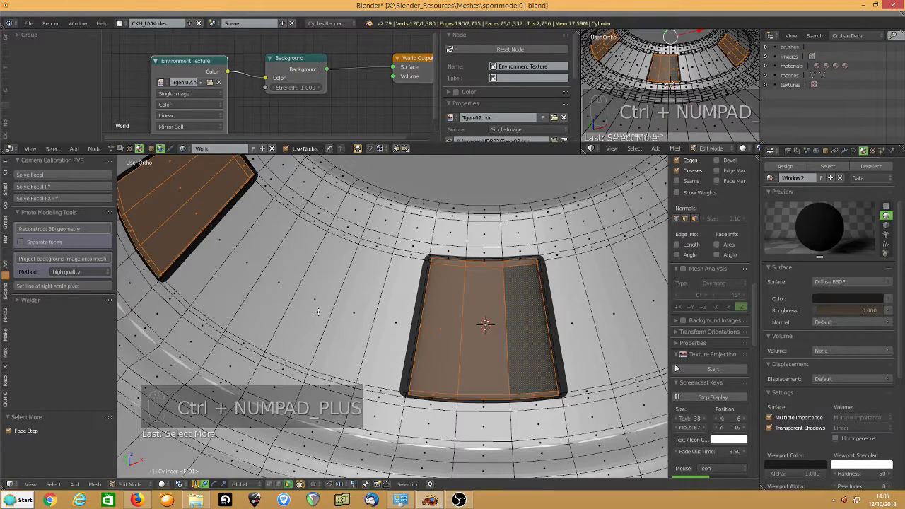
{"action": "key", "text": "ctrl+i"}
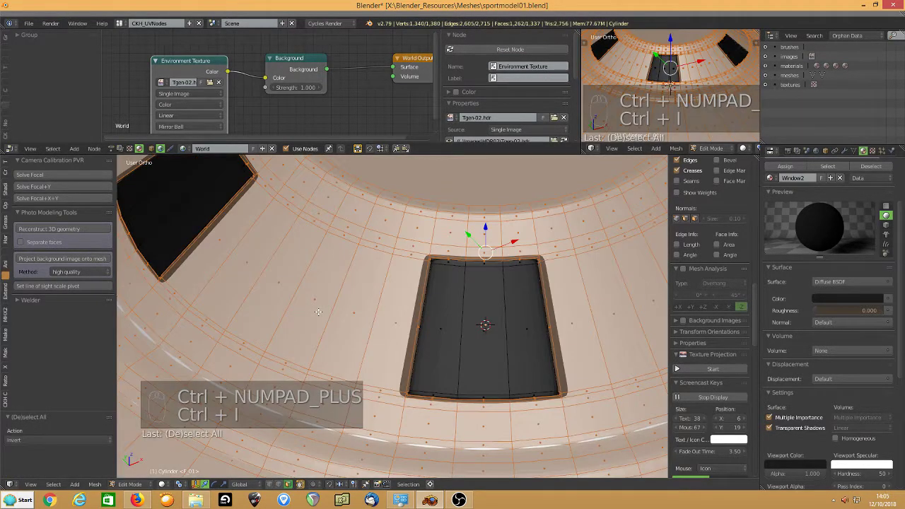
{"action": "scroll", "coordinate": [898, 211], "scroll_direction": "up", "scroll_amount": 4}
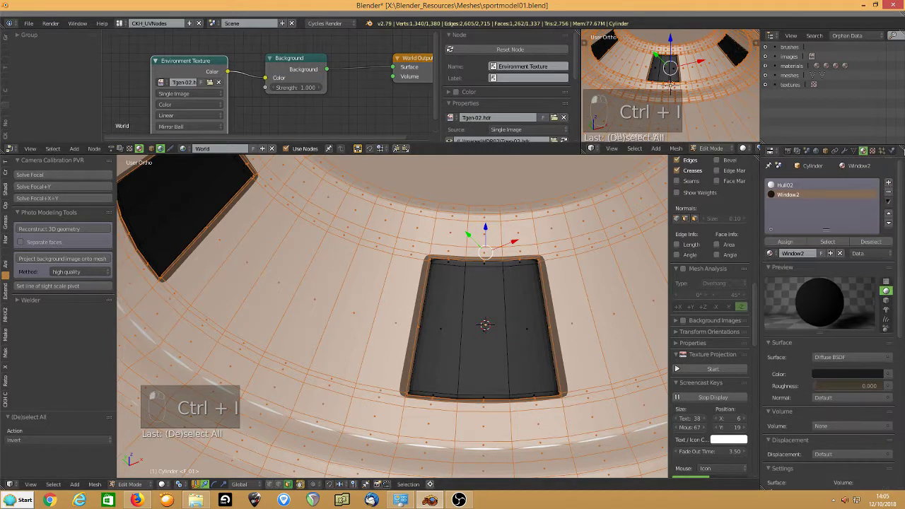
{"action": "left_click", "coordinate": [785, 184]}
{"action": "left_click", "coordinate": [785, 242]}
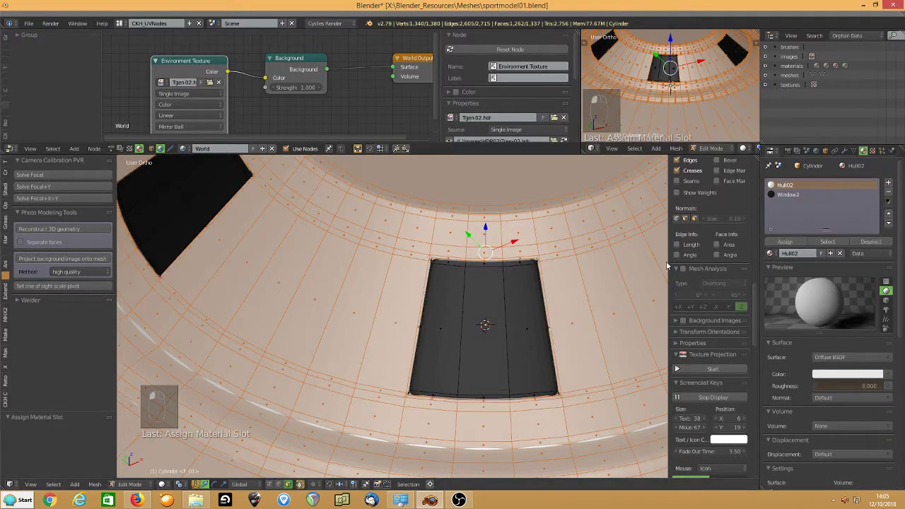
- Return to Object Mode and apply smooth shading to the hull, checking the windows from another angle
{"action": "key", "text": "Tab"}
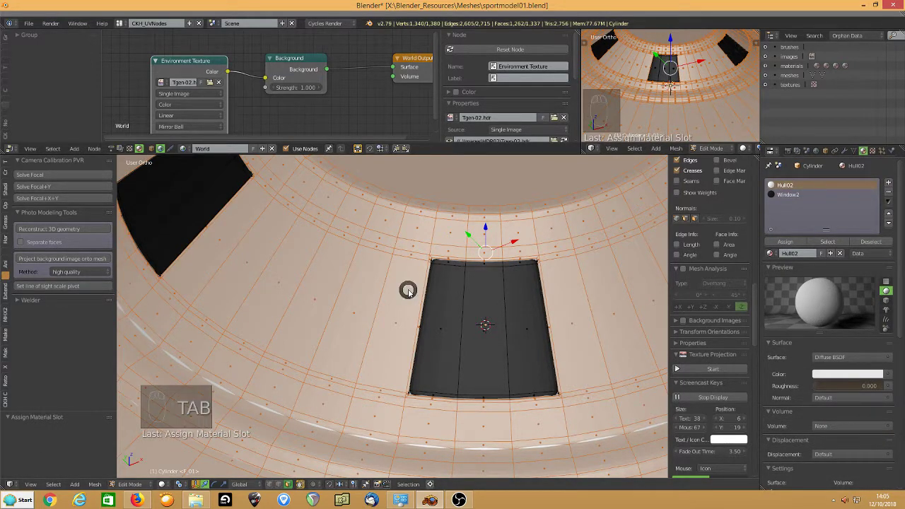
{"action": "scroll", "coordinate": [411, 293], "scroll_direction": "down", "scroll_amount": 4}
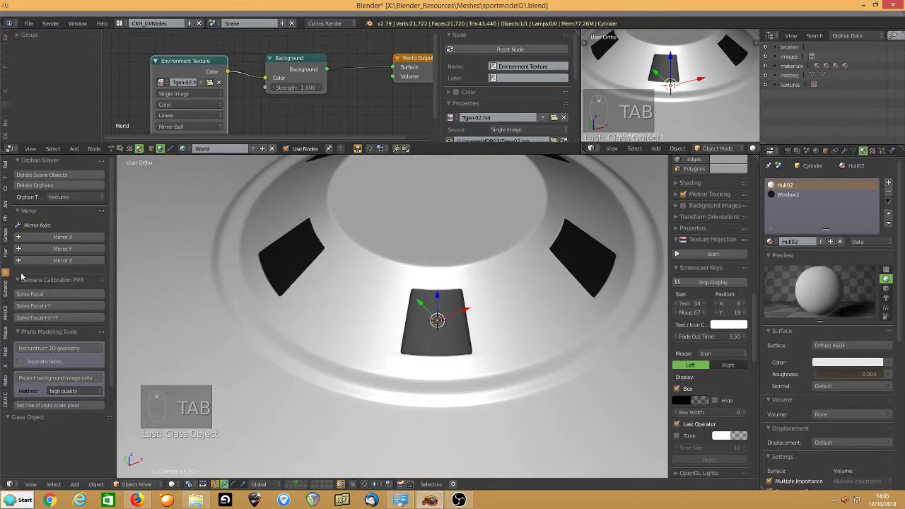
{"action": "left_click", "coordinate": [6, 168]}
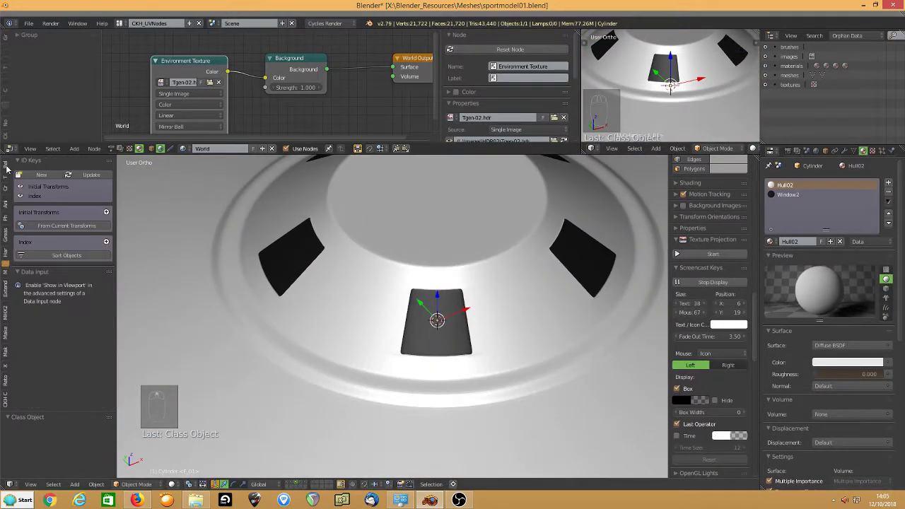
{"action": "left_click", "coordinate": [5, 181]}
{"action": "left_click", "coordinate": [27, 297]}
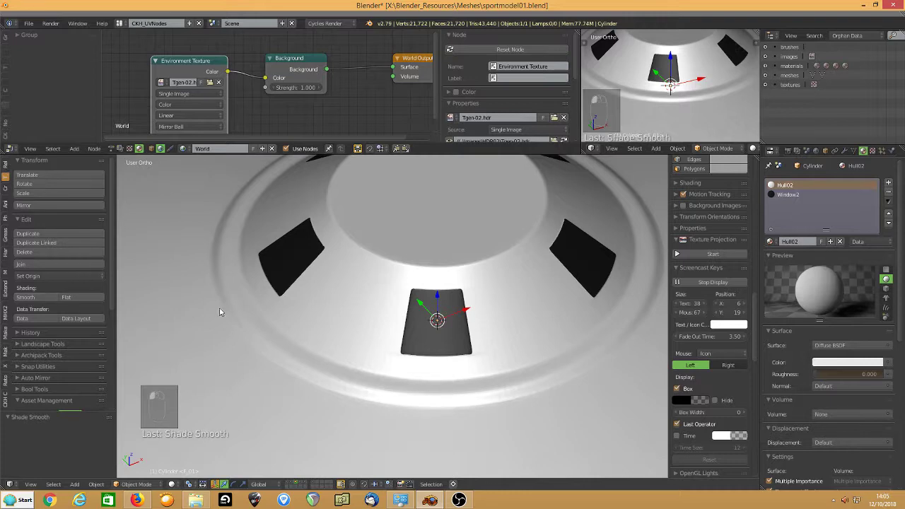
{"action": "scroll", "coordinate": [338, 355], "scroll_direction": "down", "scroll_amount": 4}
{"action": "scroll", "coordinate": [339, 359], "scroll_direction": "up", "scroll_amount": 4}
{"action": "mouse_move", "coordinate": [339, 359]}
{"action": "middle_mouse_down"}
{"action": "mouse_move", "coordinate": [333, 368]}
{"action": "mouse_move", "coordinate": [380, 337]}
{"action": "middle_mouse_up"}
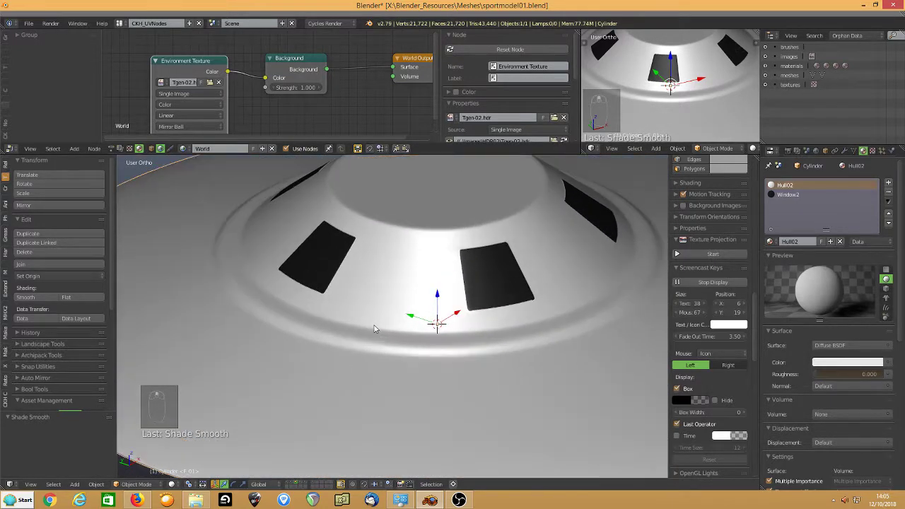
- Assign the Window2 material to two adjacent face loops on the ridge around the dome's base and return to Object Mode
{"action": "key", "text": "Tab"}
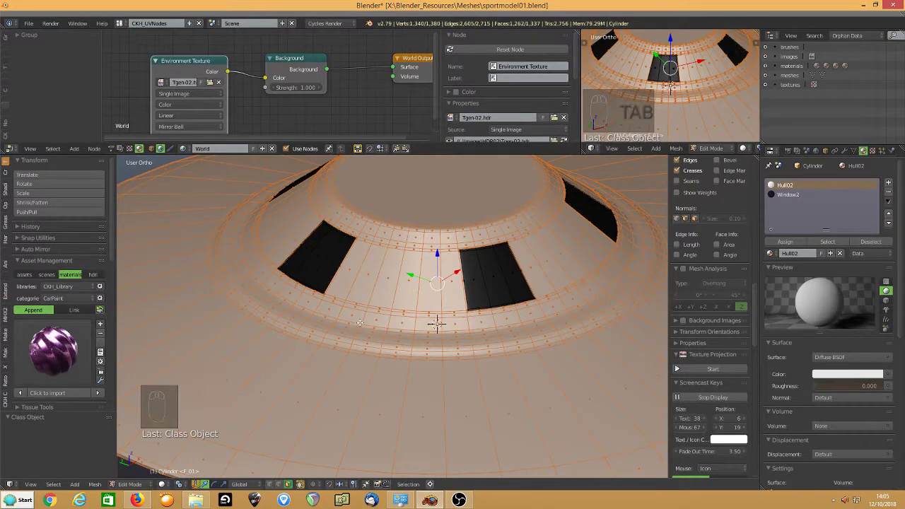
{"action": "right_click", "coordinate": [353, 336], "text": "alt"}
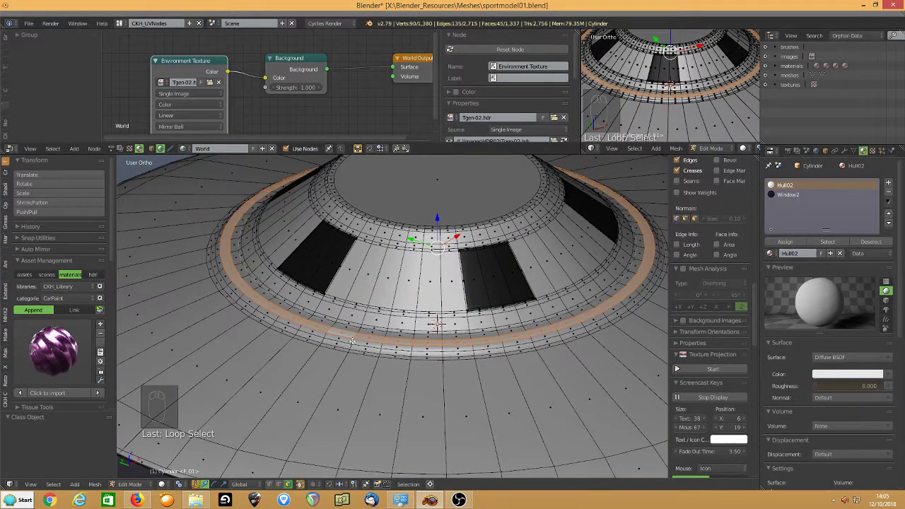
{"action": "right_click", "coordinate": [351, 340], "text": "alt+shift"}
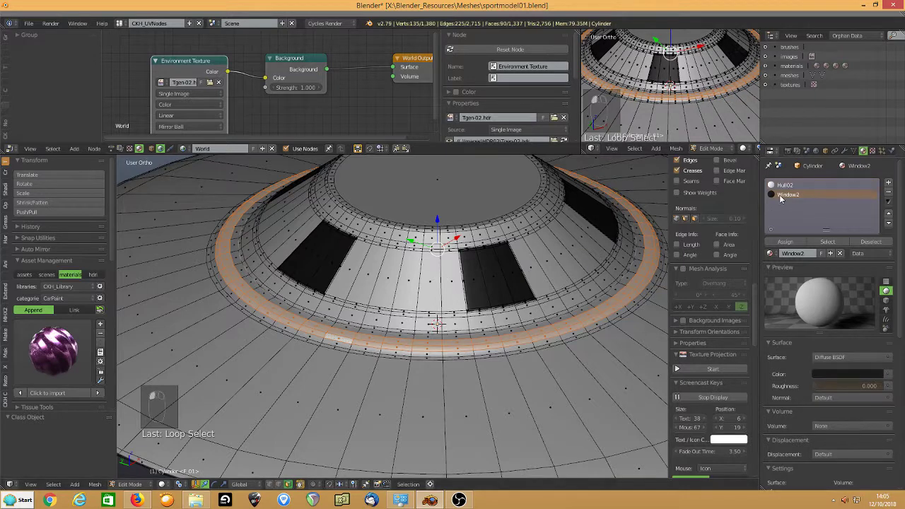
{"action": "left_click", "coordinate": [780, 194]}
{"action": "left_click", "coordinate": [786, 242]}
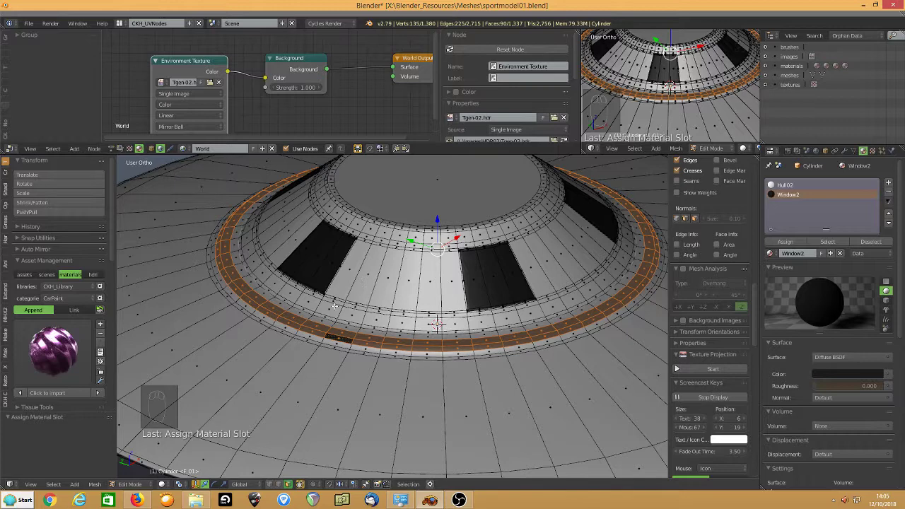
{"action": "key", "text": "Tab"}
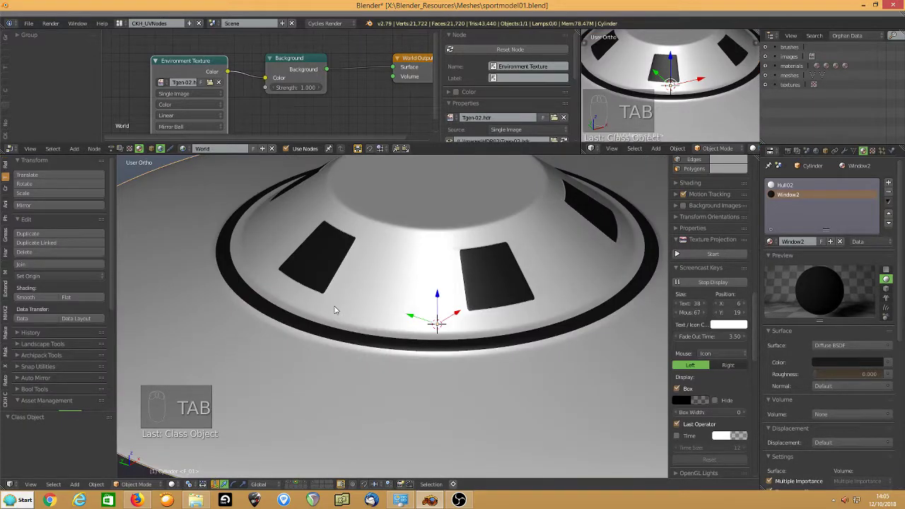
{"action": "scroll", "coordinate": [354, 307], "scroll_direction": "down", "scroll_amount": 5}
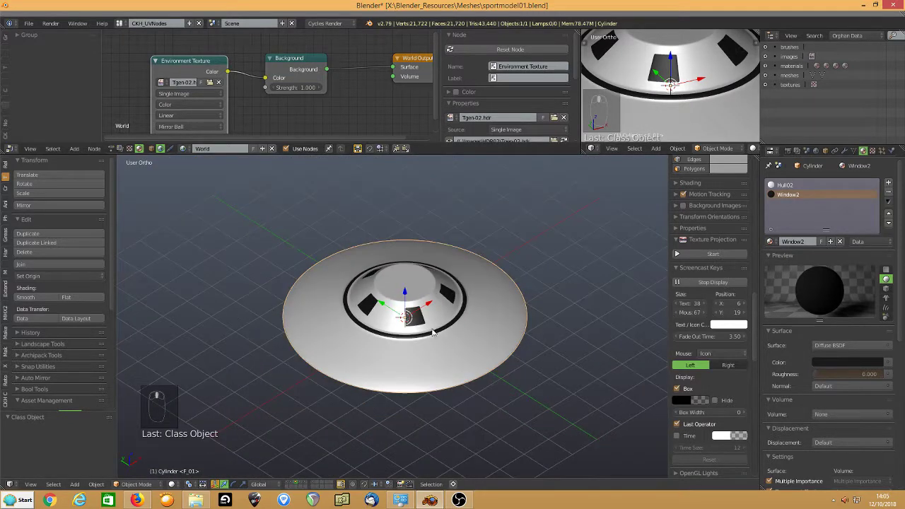
{"action": "middle_click_drag", "start_coordinate": [433, 332], "coordinate": [401, 320]}
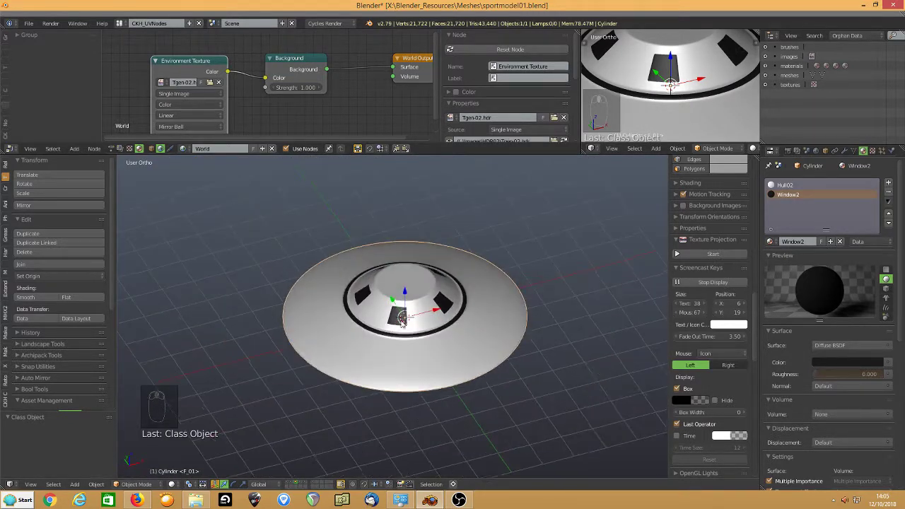
{"action": "scroll", "coordinate": [403, 319], "scroll_direction": "up", "scroll_amount": 4}
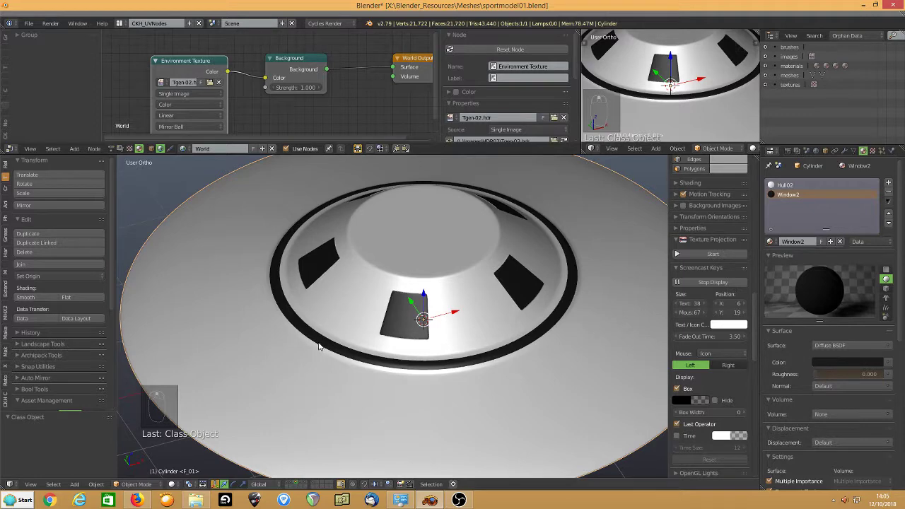
- Show the layer with the spare cylinder and delete all of its faces except the top cap, leaving that cap selected
{"action": "left_click", "coordinate": [302, 485]}
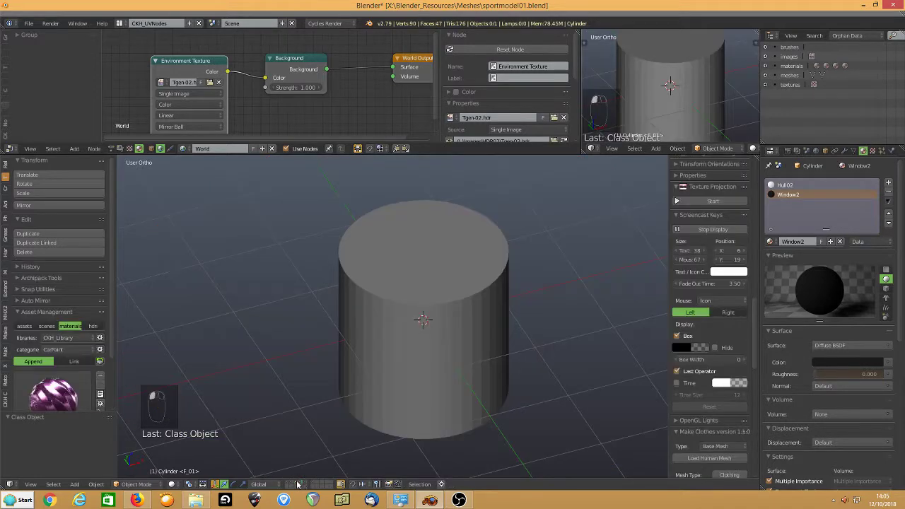
{"action": "left_click", "coordinate": [421, 354]}
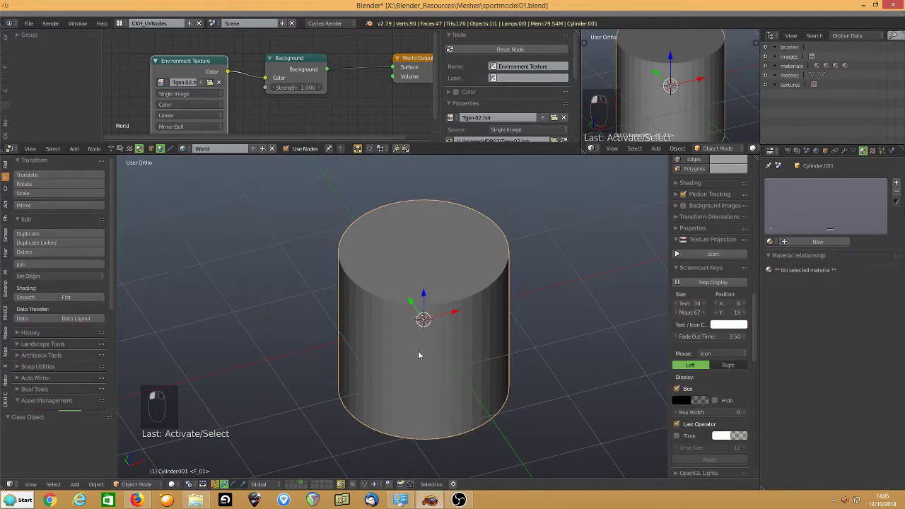
{"action": "key", "text": "Tab"}
{"action": "left_click", "coordinate": [422, 241]}
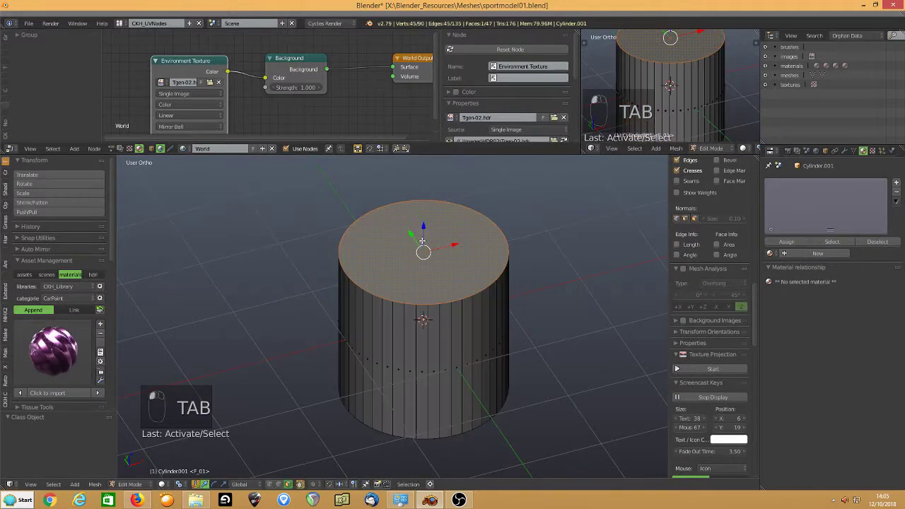
{"action": "key", "text": "ctrl+i"}
{"action": "key", "text": "Delete"}
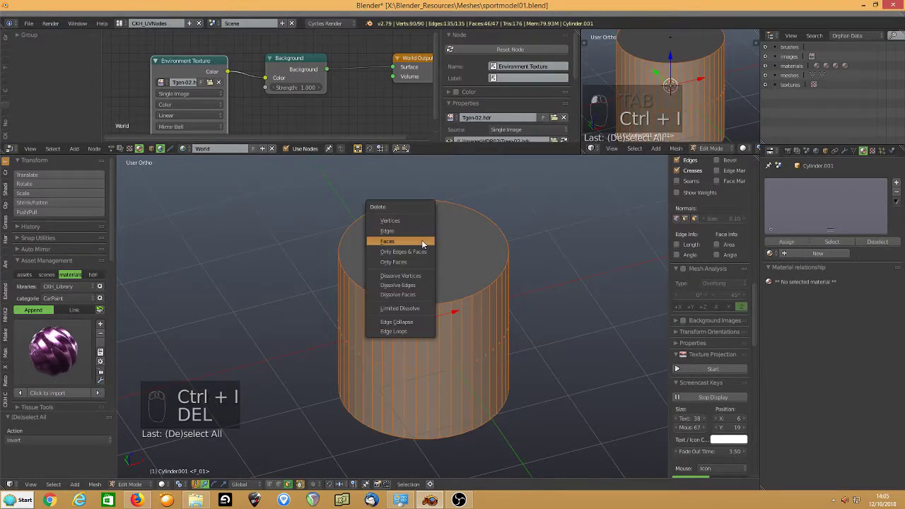
{"action": "left_click", "coordinate": [419, 241]}
{"action": "left_click", "coordinate": [412, 263]}
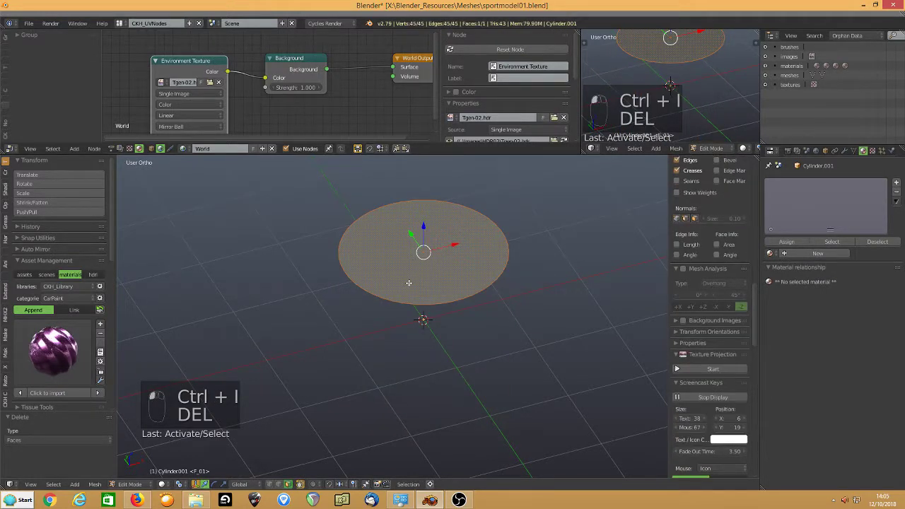
- Show the hull in front wireframe view, raise the cap 0.315 to the dome's top and scale it to 0.866
{"action": "key", "text": "KP_1"}
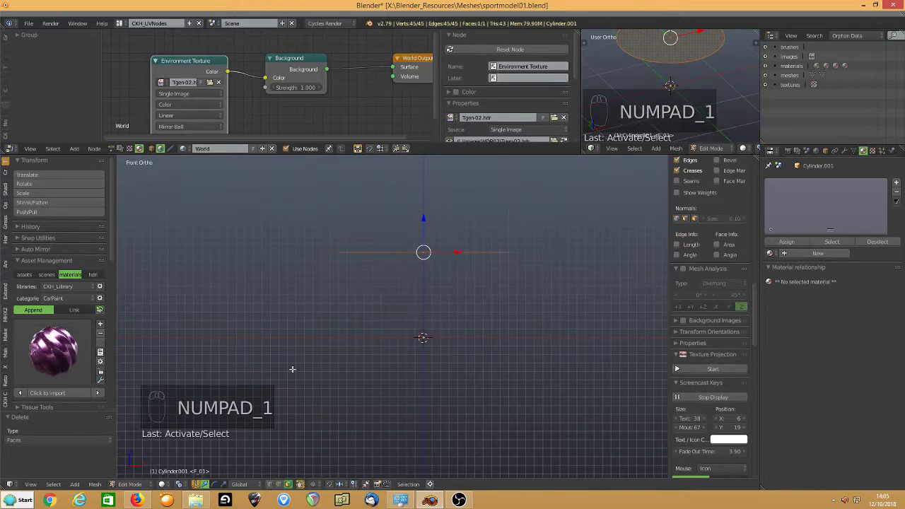
{"action": "key", "text": "shift+3"}
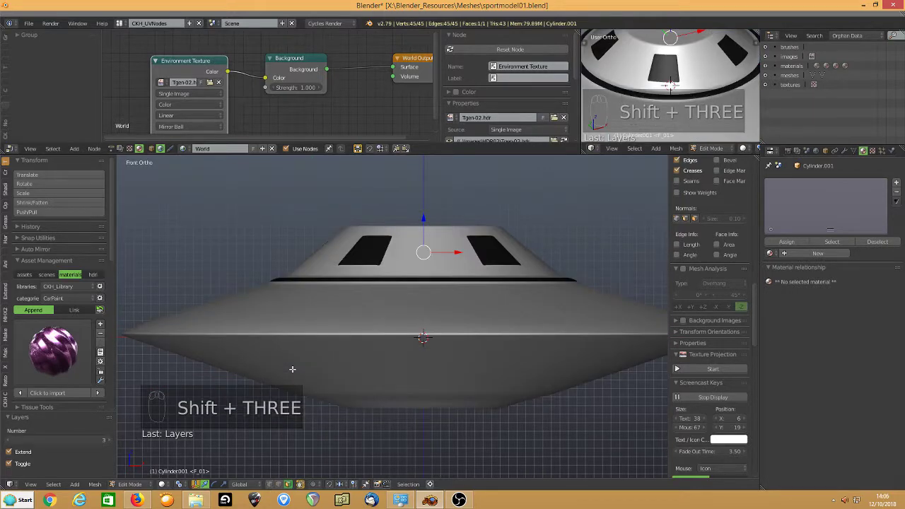
{"action": "key", "text": "z"}
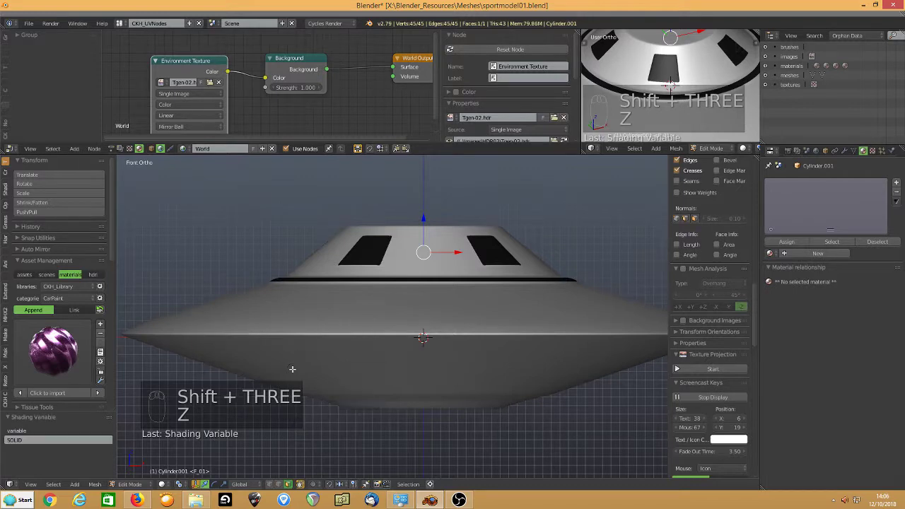
{"action": "key", "text": "z"}
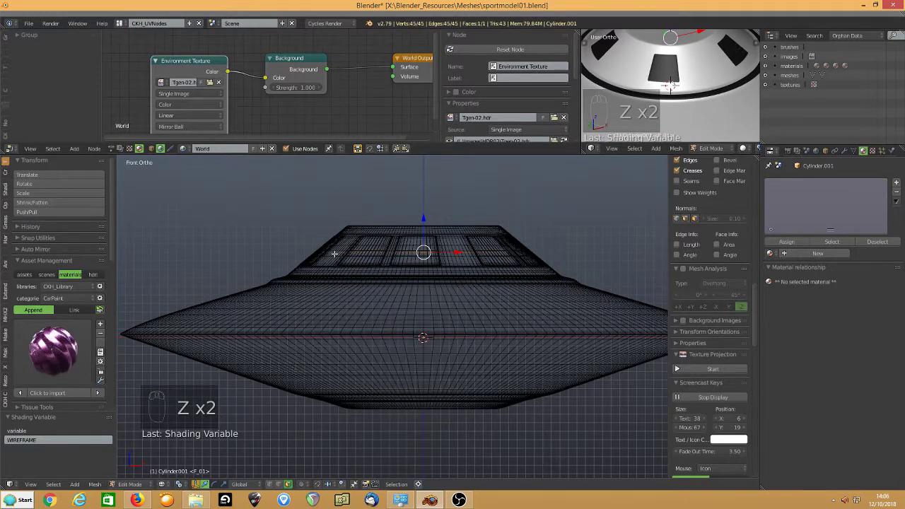
{"action": "key", "text": "g"}
{"action": "key", "text": "z"}
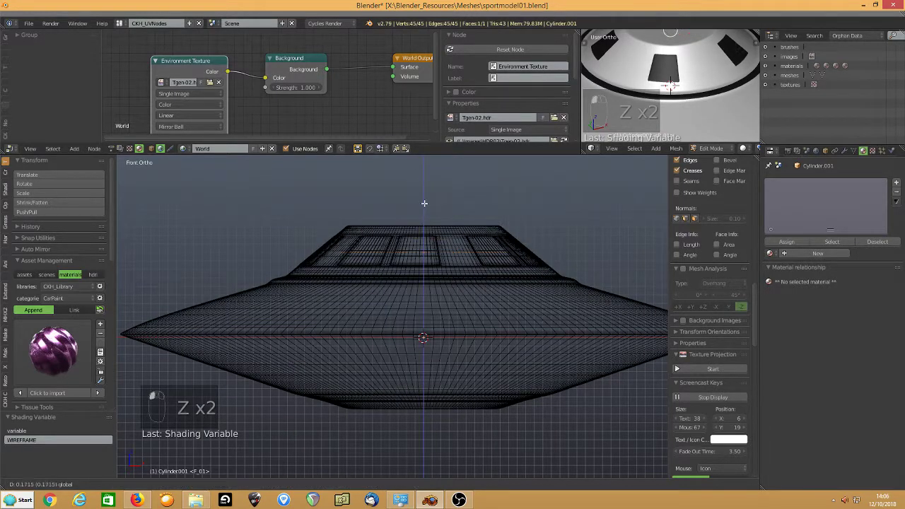
{"action": "left_click", "coordinate": [423, 194]}
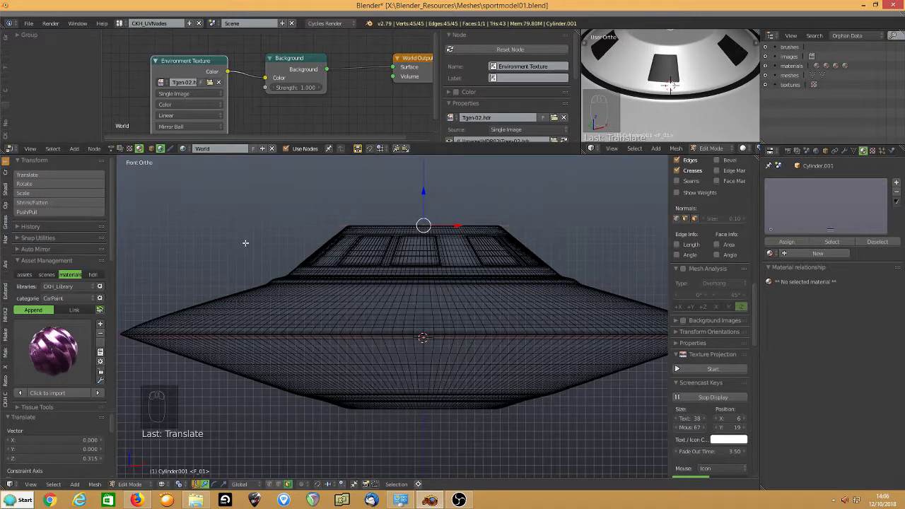
{"action": "key", "text": "s"}
{"action": "left_click", "coordinate": [259, 251]}
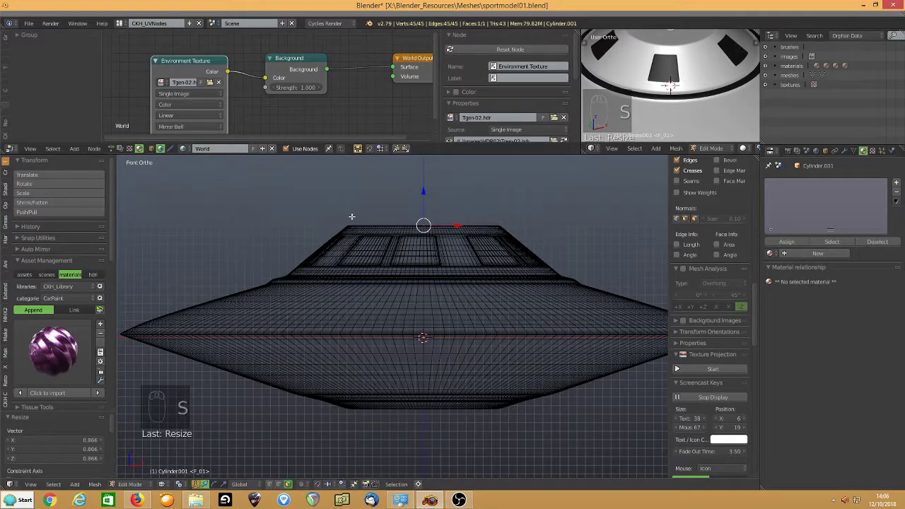
- Extrude the cap down about 0.49, scale it by about 1.88 and lower it further to follow the dome's slope to its base
{"action": "key", "text": "e"}
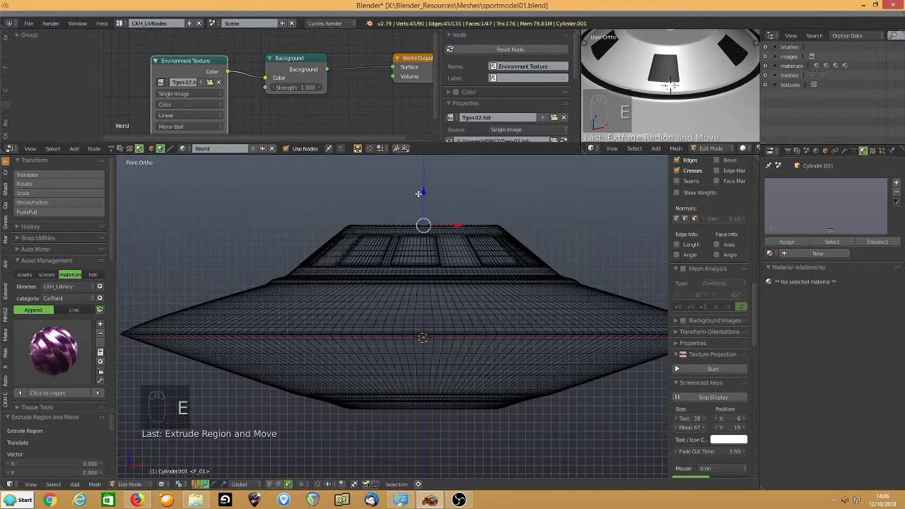
{"action": "left_click_drag", "start_coordinate": [419, 192], "coordinate": [295, 236]}
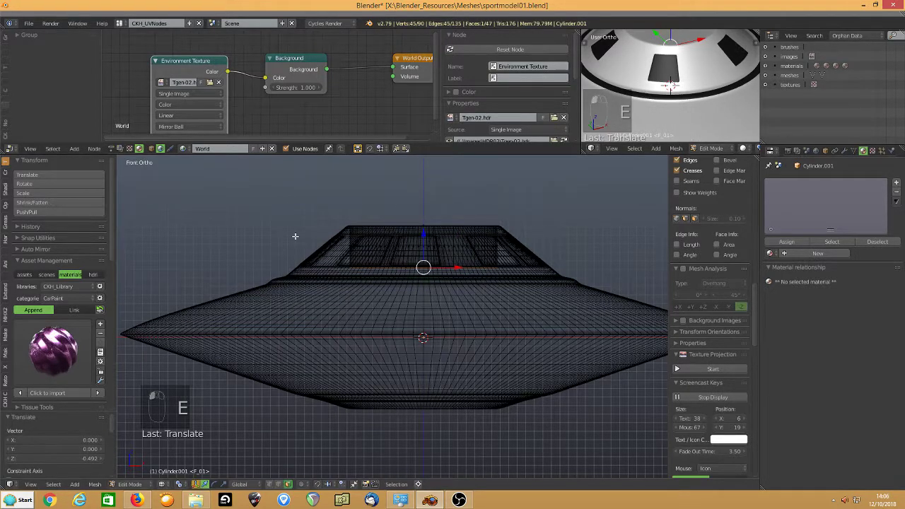
{"action": "key", "text": "s"}
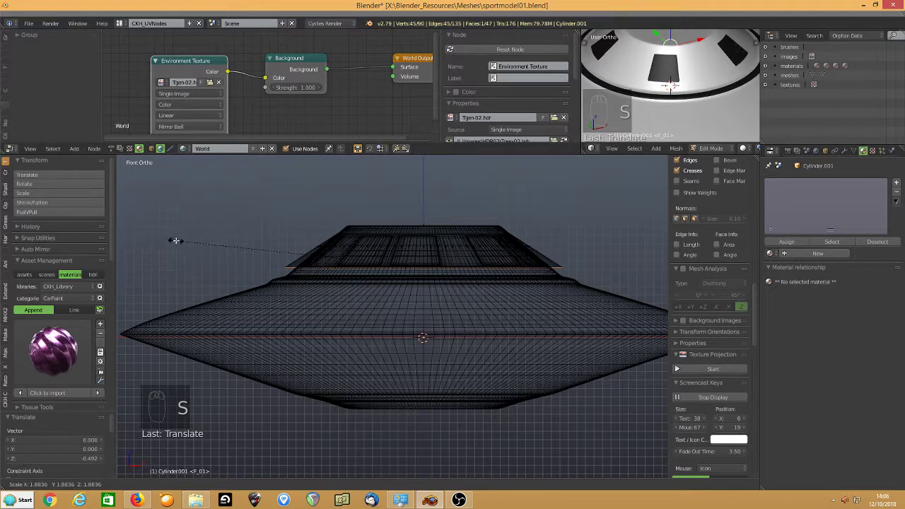
{"action": "left_click", "coordinate": [176, 241]}
{"action": "left_click_drag", "start_coordinate": [425, 229], "coordinate": [425, 248]}
- Extrude the face again, lower it 0.077 and widen it slightly to follow the ridge at the dome's base
{"action": "key", "text": "e"}
{"action": "right_click", "coordinate": [328, 222]}
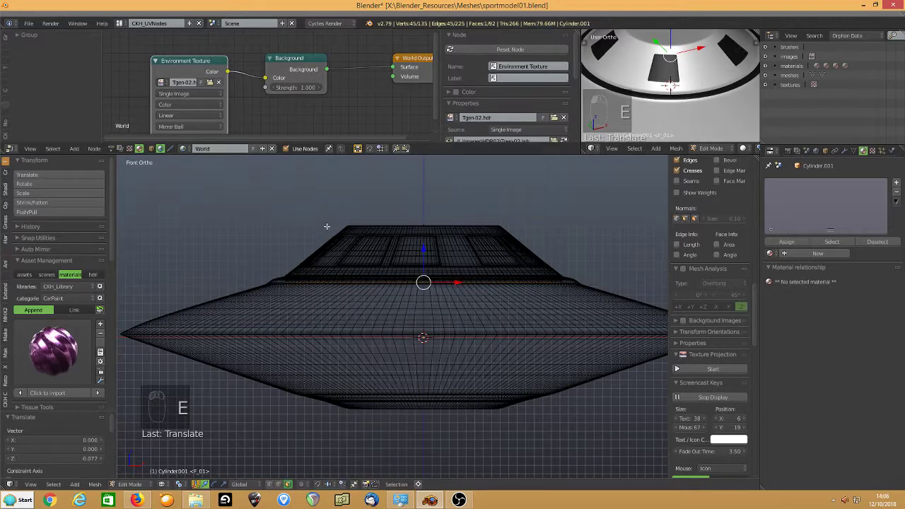
{"action": "key", "text": "s"}
{"action": "left_click", "coordinate": [311, 227]}
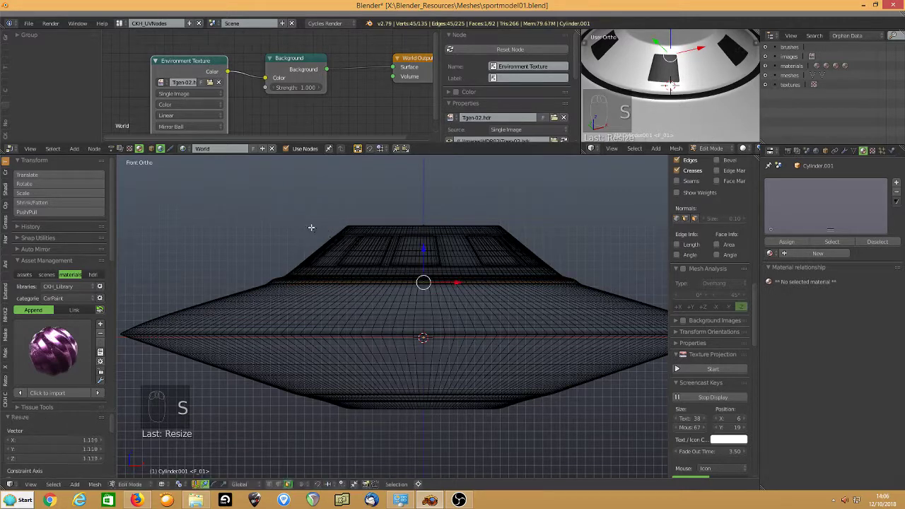
- Extrude the face from the ridge 0.592 down and scale it by about 1.95 to reach the hull's outer rim
{"action": "key", "text": "e"}
{"action": "right_click", "coordinate": [313, 226]}
{"action": "key", "text": "e"}
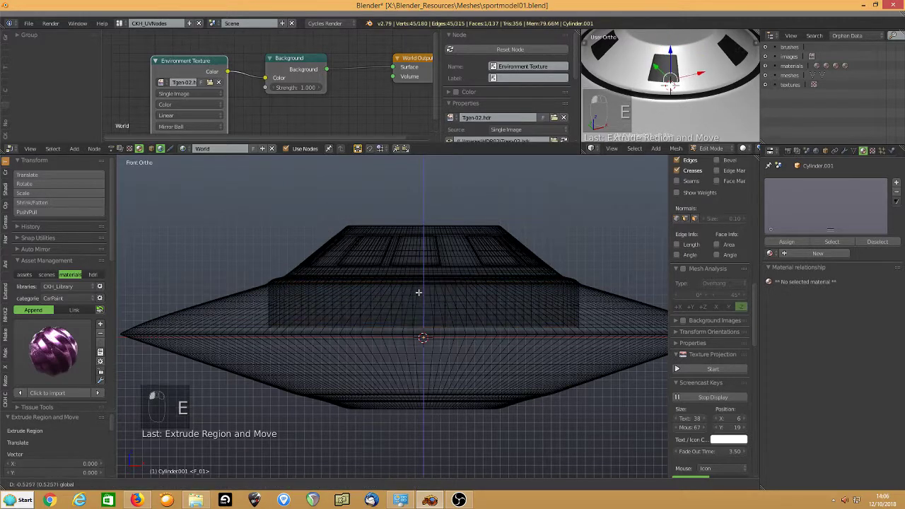
{"action": "left_click", "coordinate": [417, 295]}
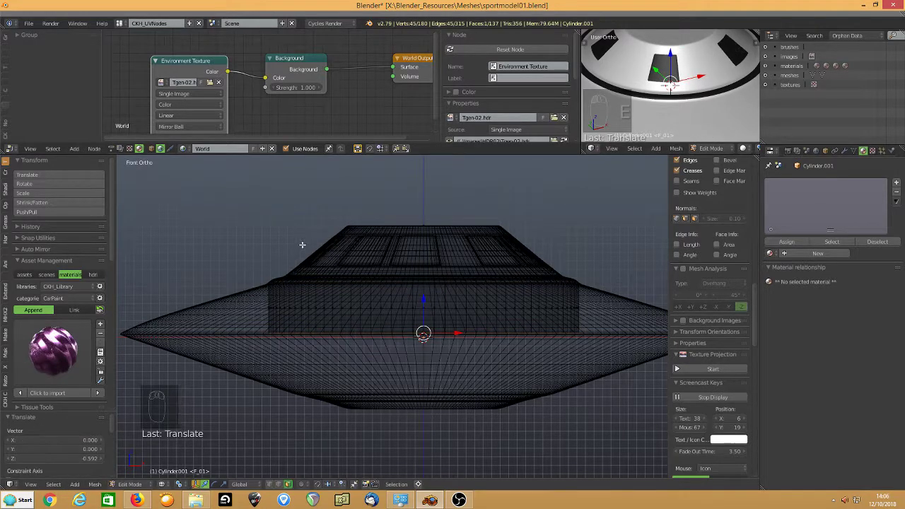
{"action": "key", "text": "s"}
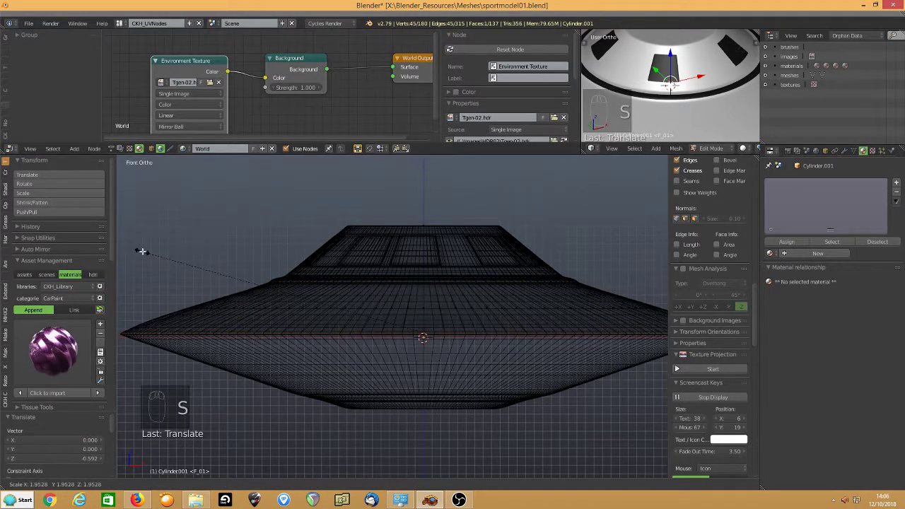
{"action": "left_click", "coordinate": [144, 251]}
- Extrude the rim face 0.791 down and scale it to 0.333 to follow the hull's lower slope
{"action": "key", "text": "e"}
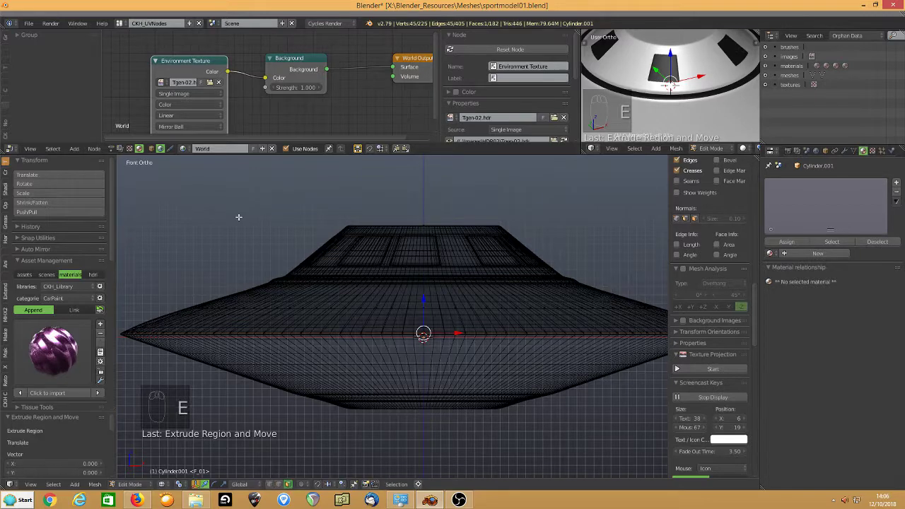
{"action": "left_click", "coordinate": [424, 365]}
{"action": "key", "text": "s"}
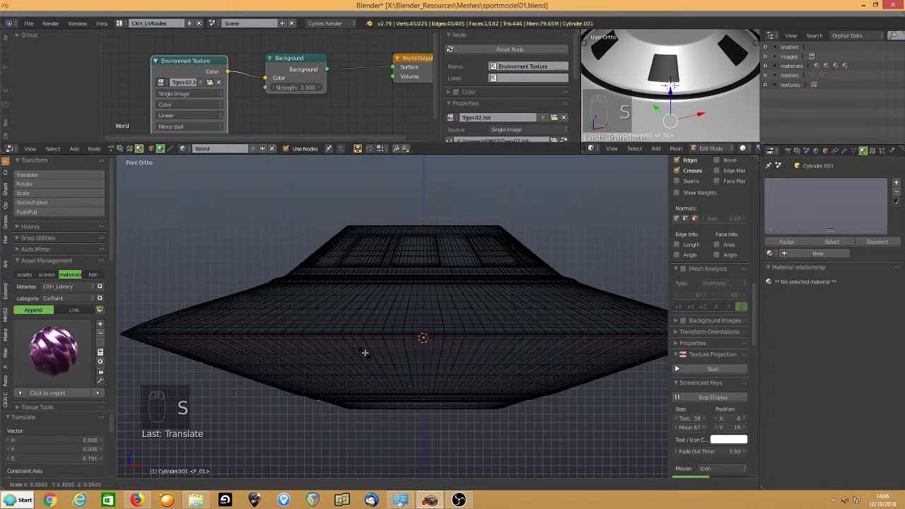
{"action": "left_click", "coordinate": [372, 351]}
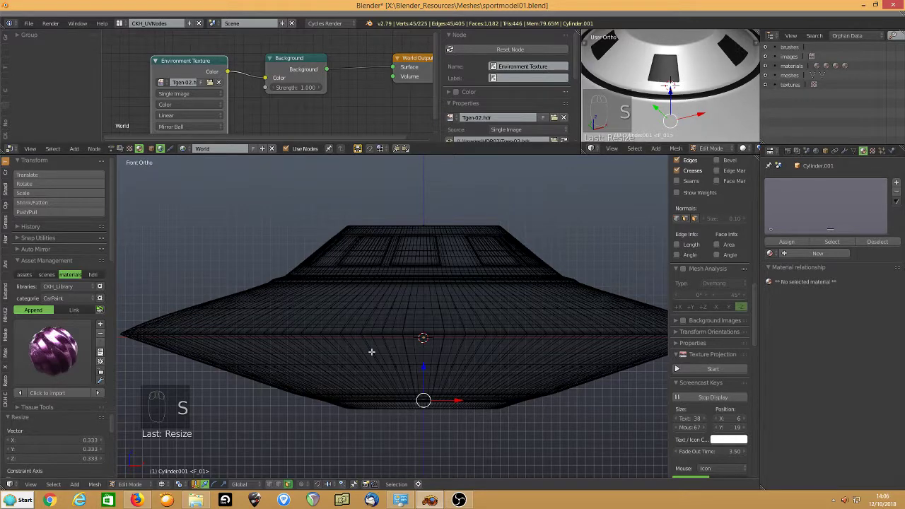
- Extrude the face a further 0.116 down and shrink it to match the hull's flat underside
{"action": "key", "text": "e"}
{"action": "left_click", "coordinate": [420, 372]}
{"action": "left_click_drag", "start_coordinate": [425, 367], "coordinate": [424, 398]}
{"action": "key", "text": "s"}
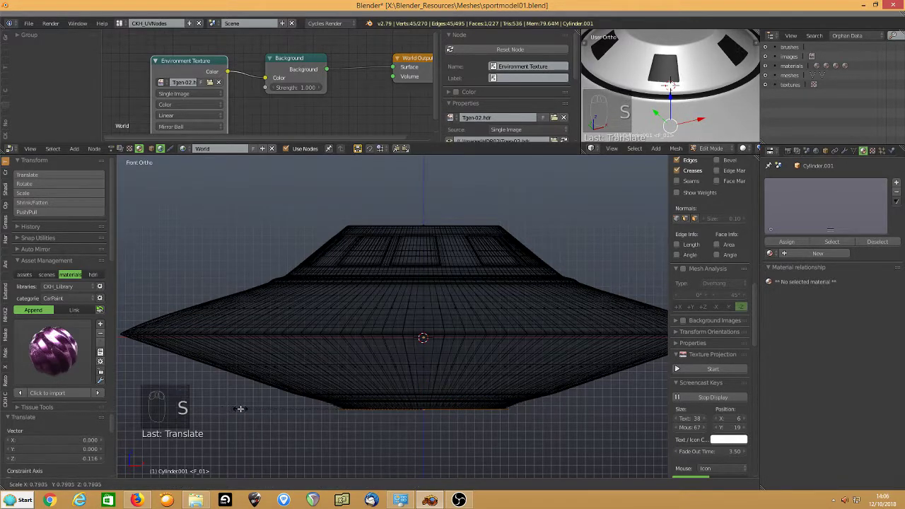
{"action": "left_click", "coordinate": [248, 409]}
- Isolate the new saucer shell in solid shading, recalculate all its normals outward, then deselect everything and inspect its shape
{"action": "key", "text": "z"}
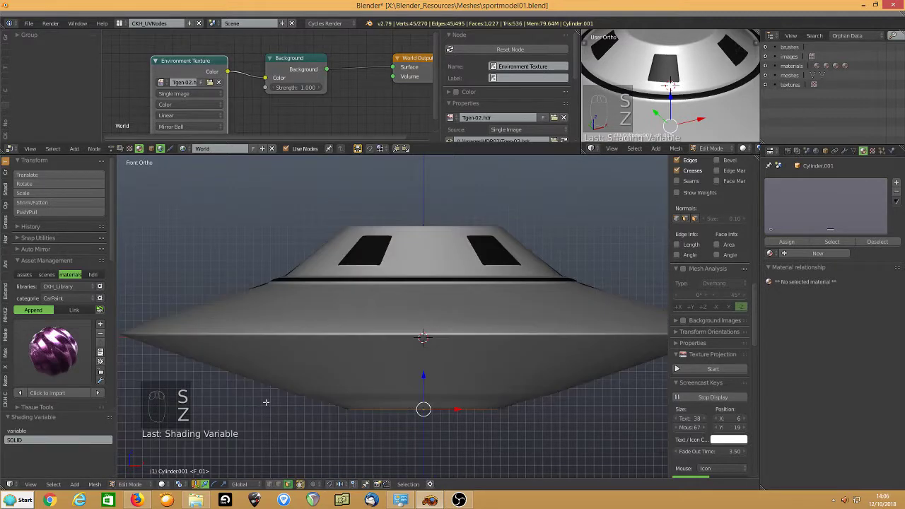
{"action": "mouse_move", "coordinate": [248, 410]}
{"action": "middle_mouse_down"}
{"action": "mouse_move", "coordinate": [309, 372]}
{"action": "mouse_move", "coordinate": [305, 365]}
{"action": "middle_mouse_up"}
{"action": "scroll", "coordinate": [309, 372], "scroll_direction": "up", "scroll_amount": 3}
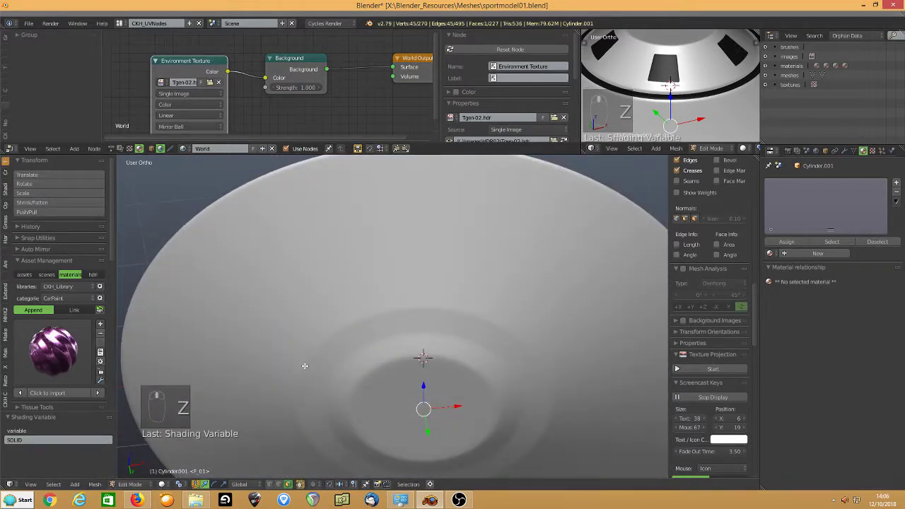
{"action": "key", "text": "KP_Divide"}
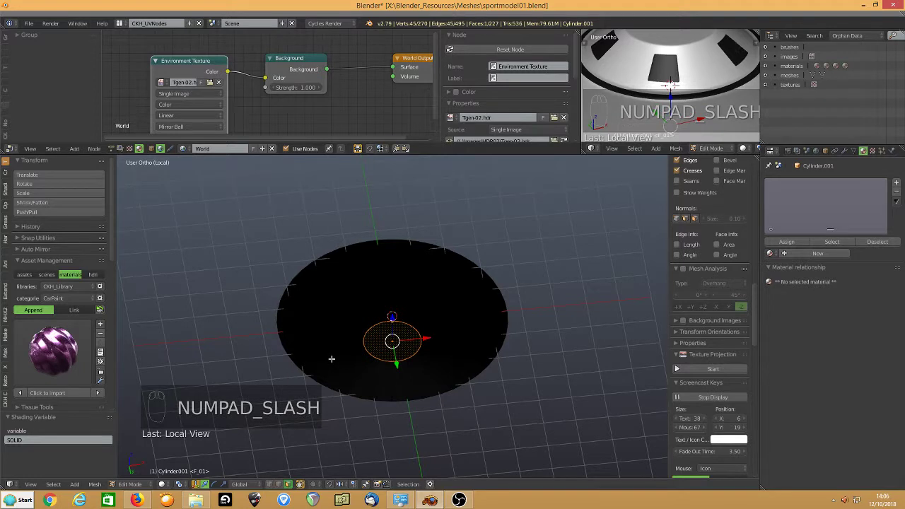
{"action": "key", "text": "f"}
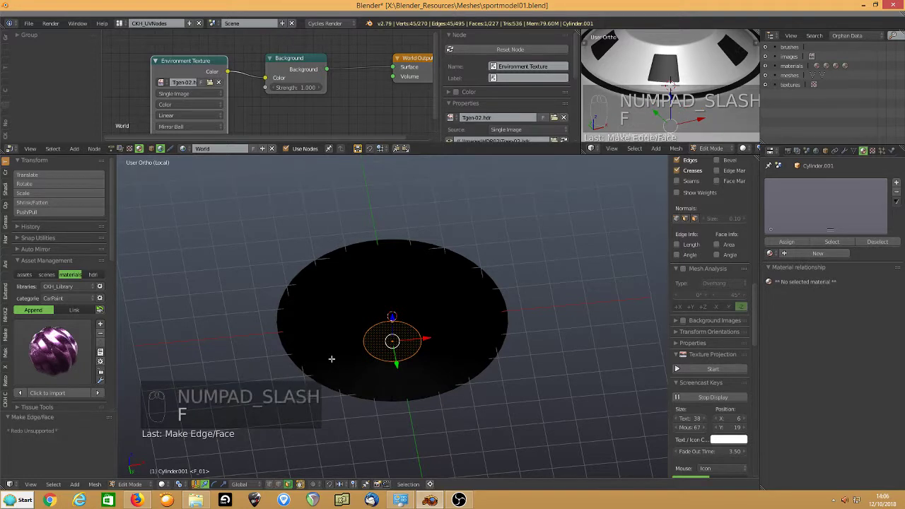
{"action": "key", "text": "a"}
{"action": "key", "text": "a"}
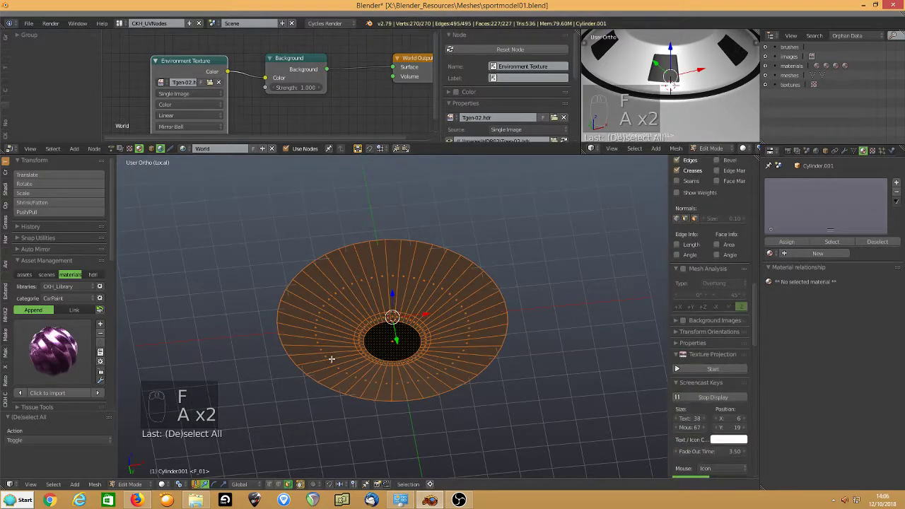
{"action": "key", "text": "ctrl+n"}
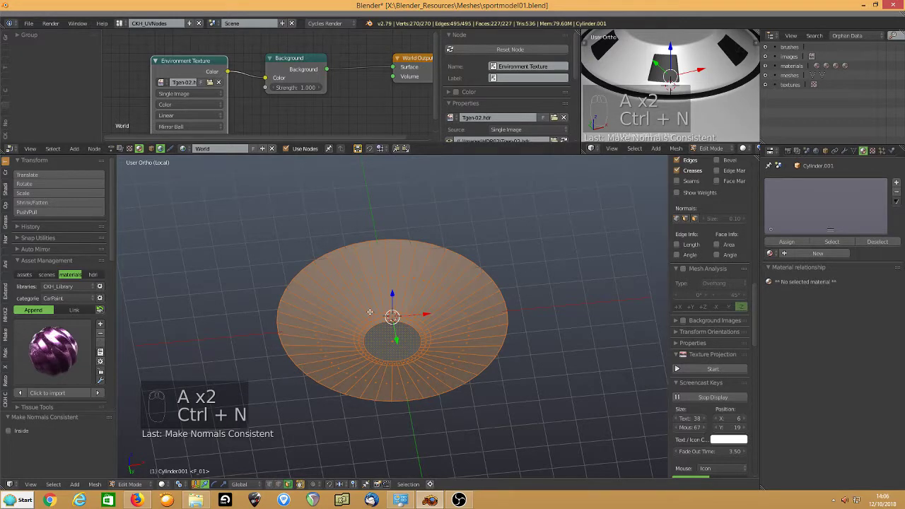
{"action": "middle_click_drag", "start_coordinate": [370, 312], "coordinate": [354, 363]}
{"action": "scroll", "coordinate": [354, 363], "scroll_direction": "up", "scroll_amount": 3}
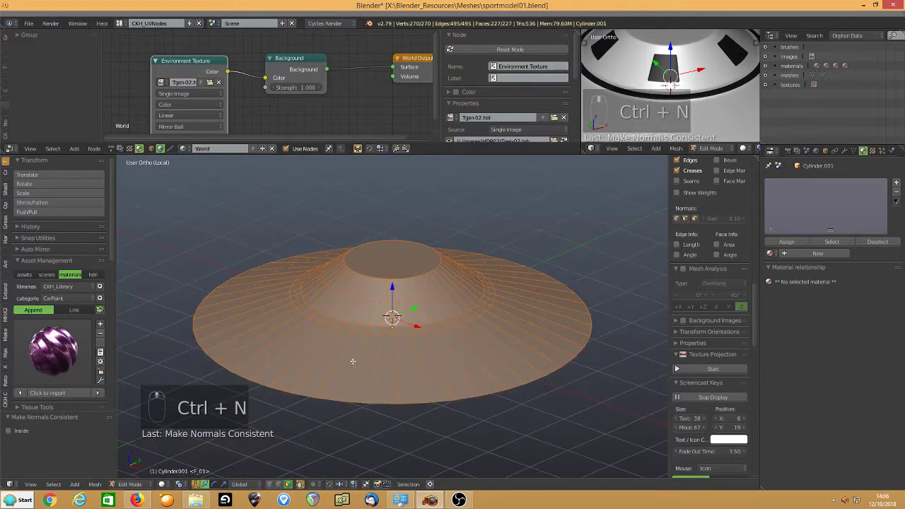
{"action": "key", "text": "a"}
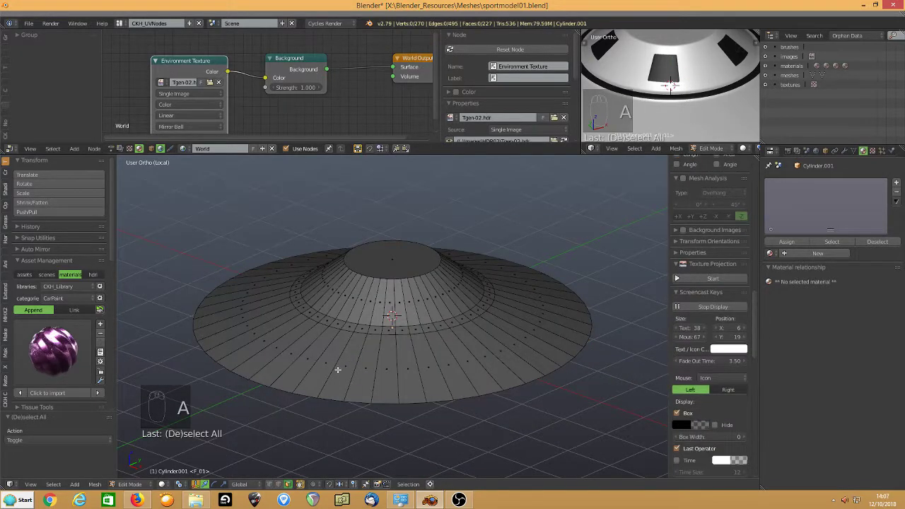
{"action": "middle_click_drag", "start_coordinate": [309, 359], "coordinate": [314, 345]}
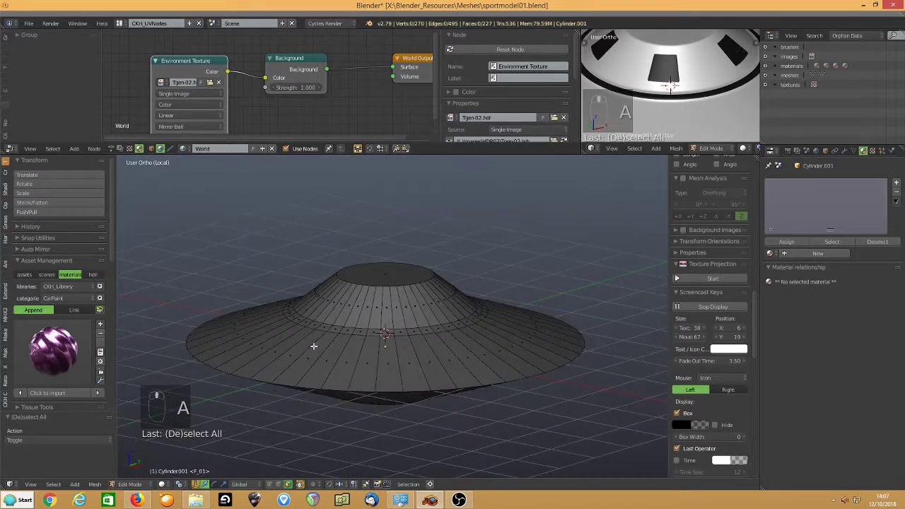
- Leave local view and display the shell together with the detailed hull in front wireframe view
{"action": "key", "text": "KP_1"}
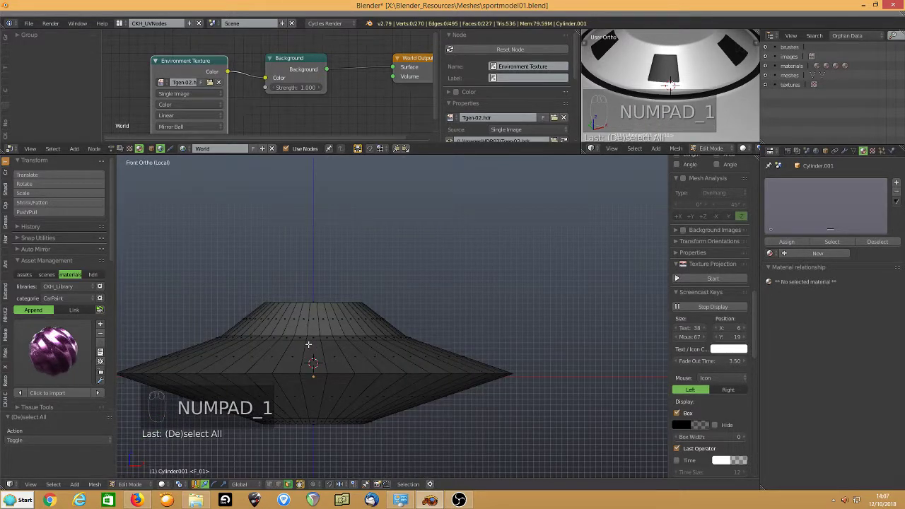
{"action": "key", "text": "shift+3"}
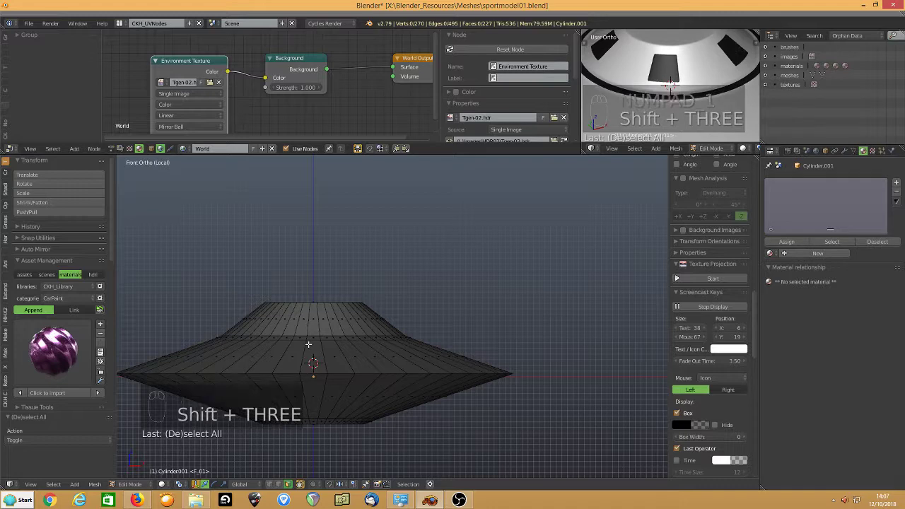
{"action": "key", "text": "z"}
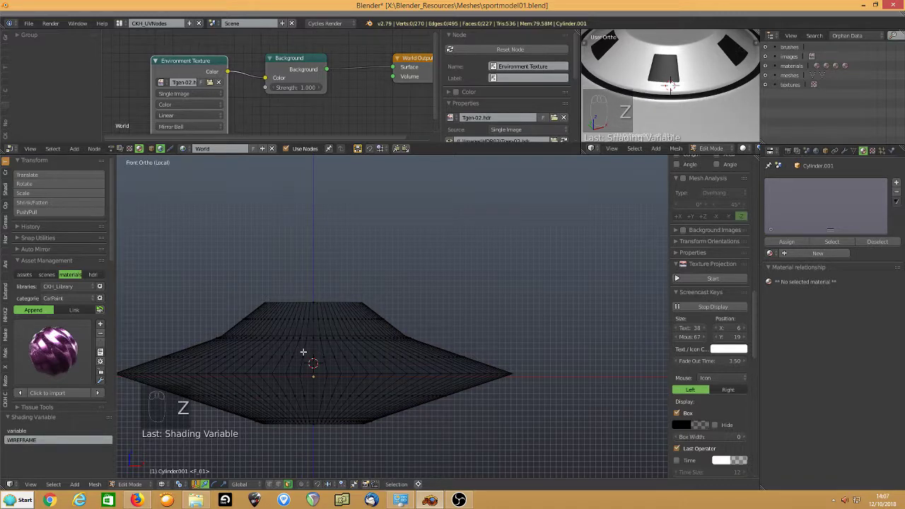
{"action": "key", "text": "KP_Divide"}
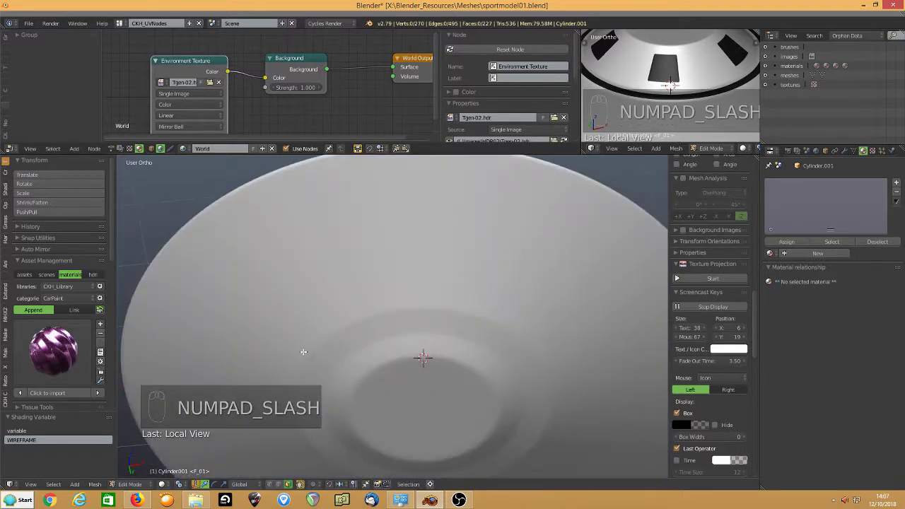
{"action": "key", "text": "KP_1"}
{"action": "key", "text": "z"}
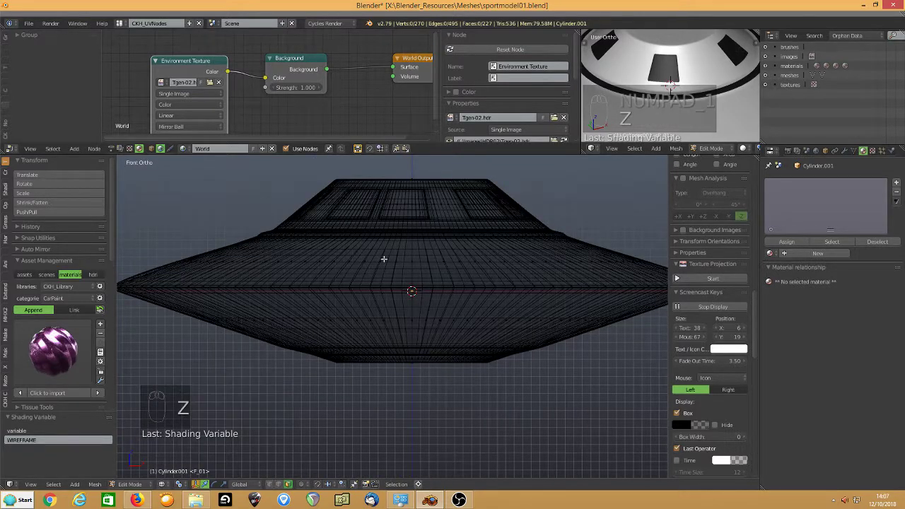
- Add a single edge loop around the shell's upper slope, between the dark ring and the outer rim
{"action": "scroll", "coordinate": [378, 283], "scroll_direction": "up", "scroll_amount": 5}
{"action": "scroll", "coordinate": [327, 280], "scroll_direction": "down", "scroll_amount": 2}
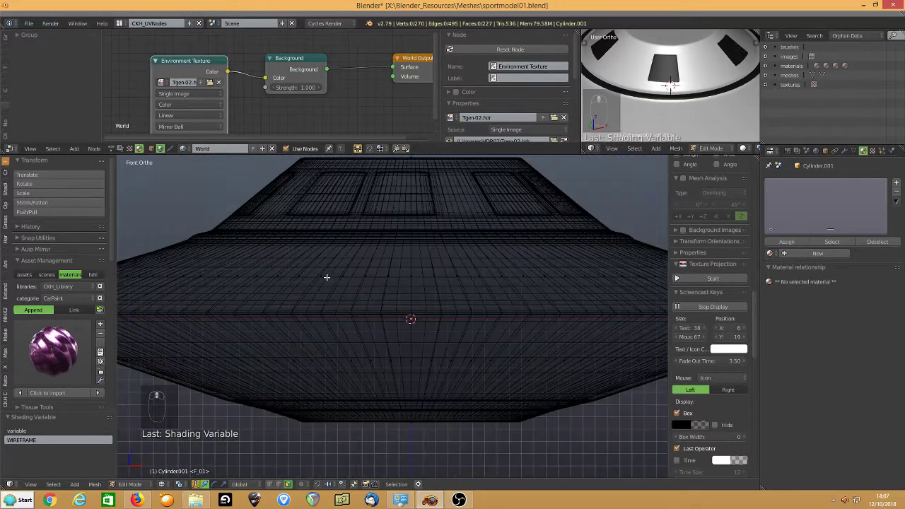
{"action": "key", "text": "ctrl+r"}
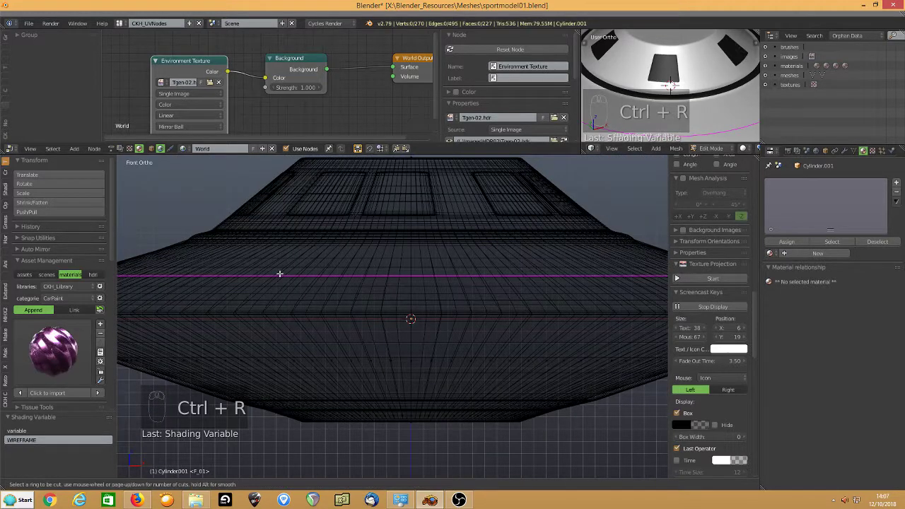
{"action": "left_click", "coordinate": [278, 271]}
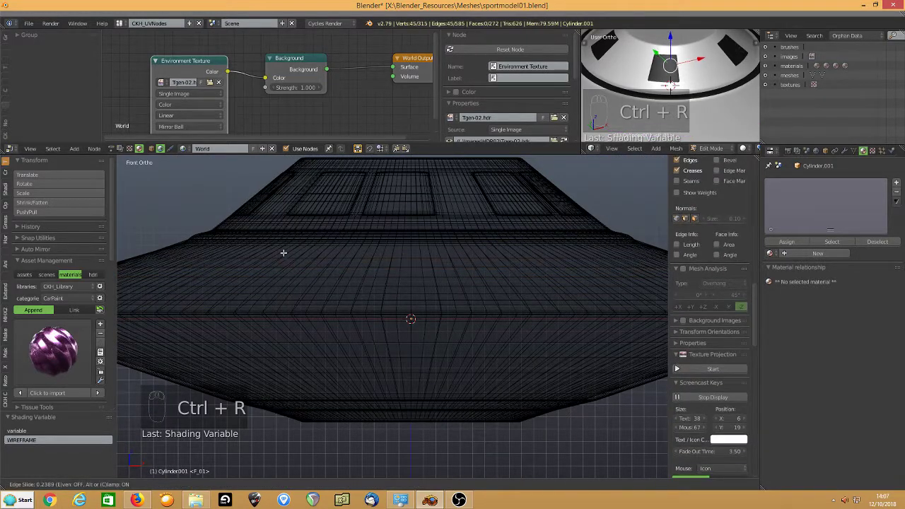
{"action": "left_click", "coordinate": [287, 296]}
- Slide the new upper-slope loop by a factor of -0.223 and scale it to 1.027 to match the detailed hull's profile
{"action": "middle_click_drag", "start_coordinate": [231, 300], "coordinate": [524, 299], "text": "shift"}
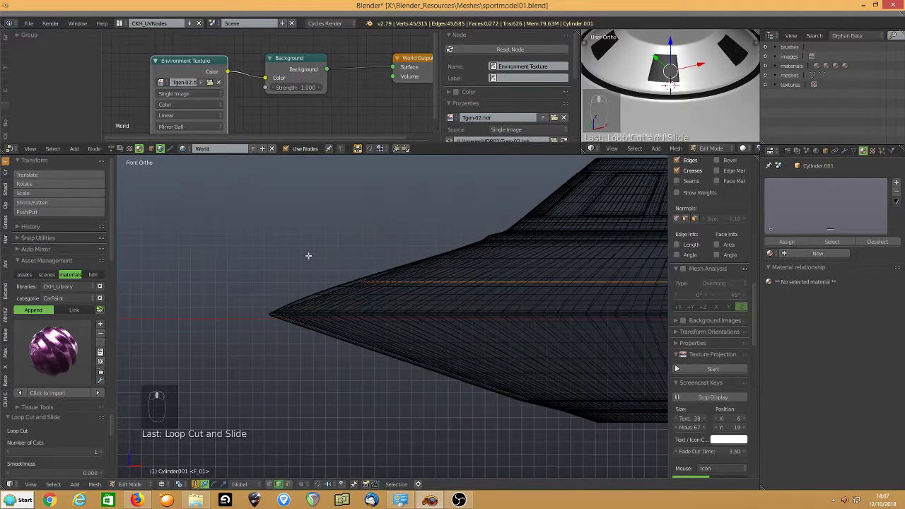
{"action": "key", "text": "g"}
{"action": "key", "text": "g"}
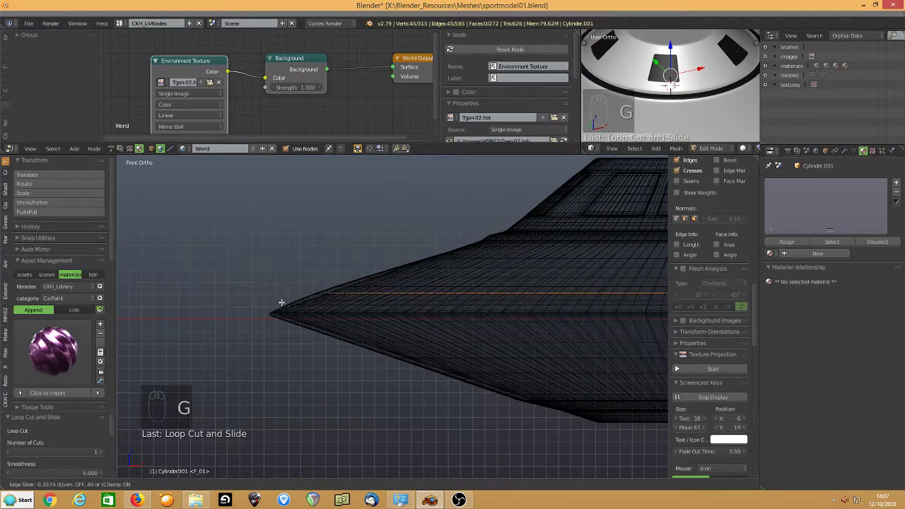
{"action": "left_click", "coordinate": [271, 291]}
{"action": "key", "text": "s"}
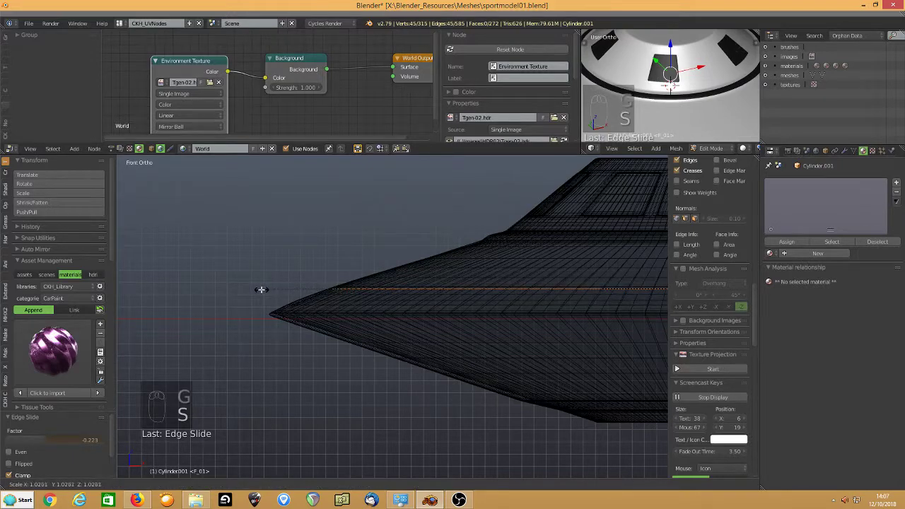
{"action": "left_click", "coordinate": [273, 288]}
- Add an edge loop at the shoulder just below the windows and scale it to 1.022 to follow the hull's curve
{"action": "middle_click_drag", "start_coordinate": [490, 239], "coordinate": [275, 268], "text": "shift"}
{"action": "middle_click_drag", "start_coordinate": [481, 253], "coordinate": [339, 253], "text": "shift"}
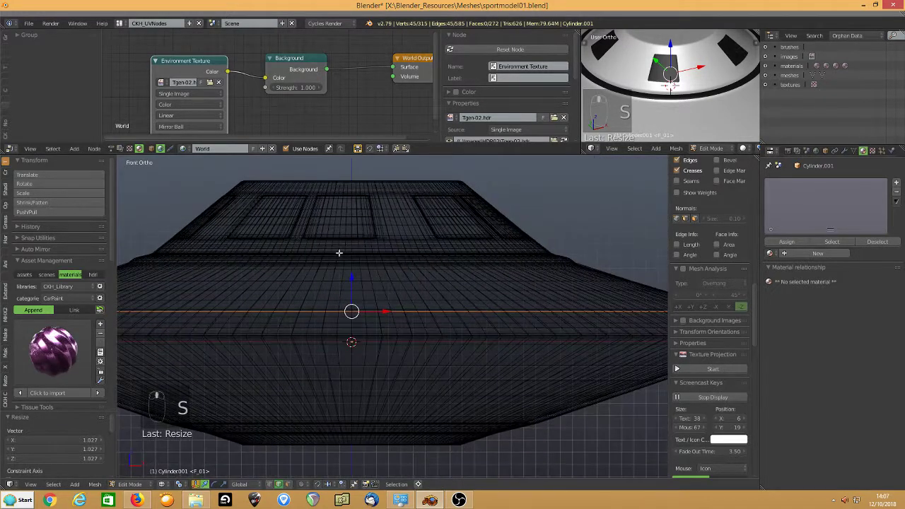
{"action": "middle_click_drag", "start_coordinate": [424, 270], "coordinate": [443, 326]}
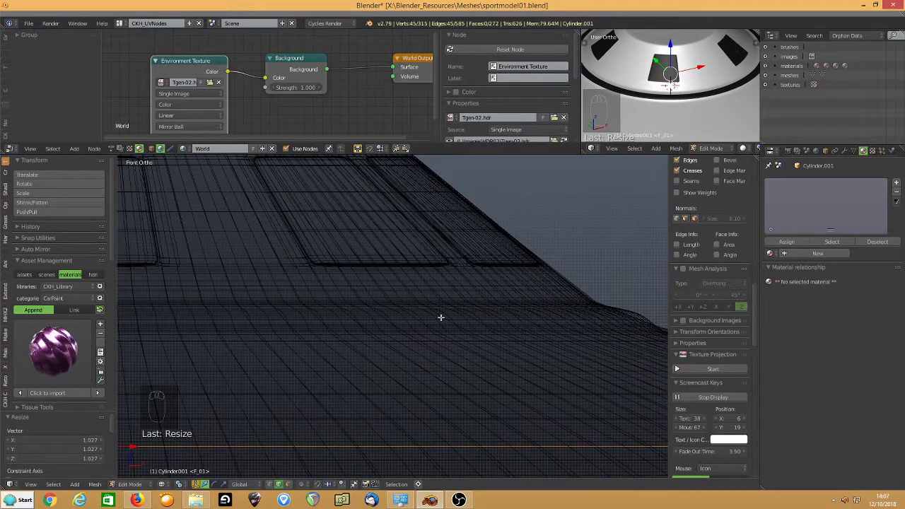
{"action": "key", "text": "ctrl+r"}
{"action": "left_click", "coordinate": [441, 318]}
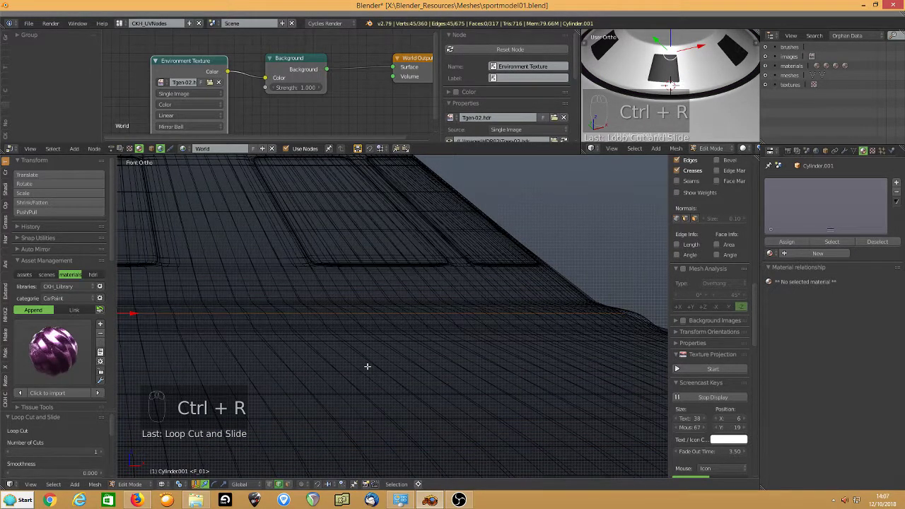
{"action": "key", "text": "s"}
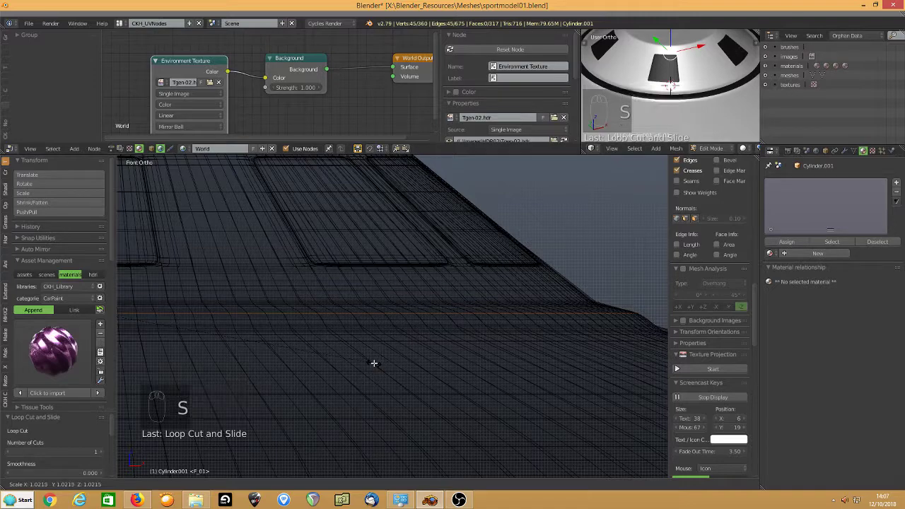
{"action": "left_click", "coordinate": [374, 363]}
- Examine the shell's underside against the hull, then switch to solid shading and inspect the saucer and its windows from above
{"action": "scroll", "coordinate": [390, 341], "scroll_direction": "down", "scroll_amount": 5}
{"action": "middle_click_drag", "start_coordinate": [319, 381], "coordinate": [406, 313], "text": "shift"}
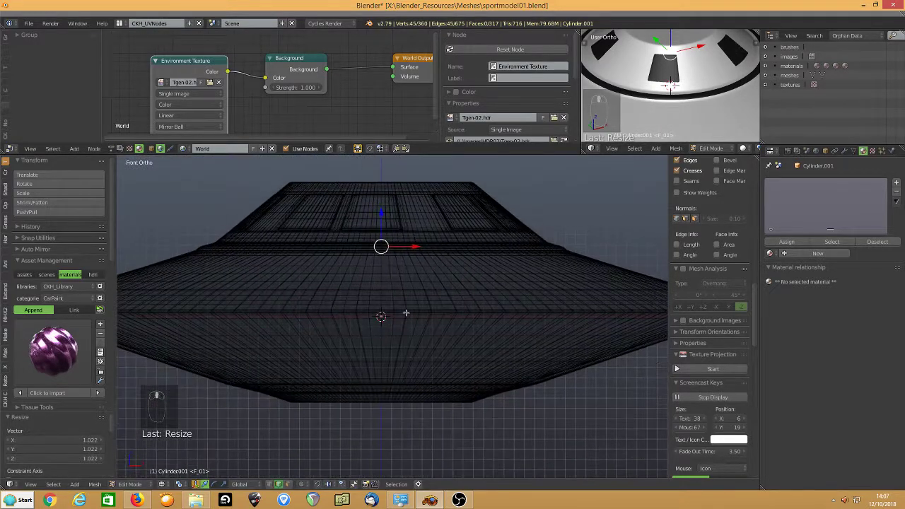
{"action": "middle_click_drag", "start_coordinate": [362, 385], "coordinate": [404, 302], "text": "shift"}
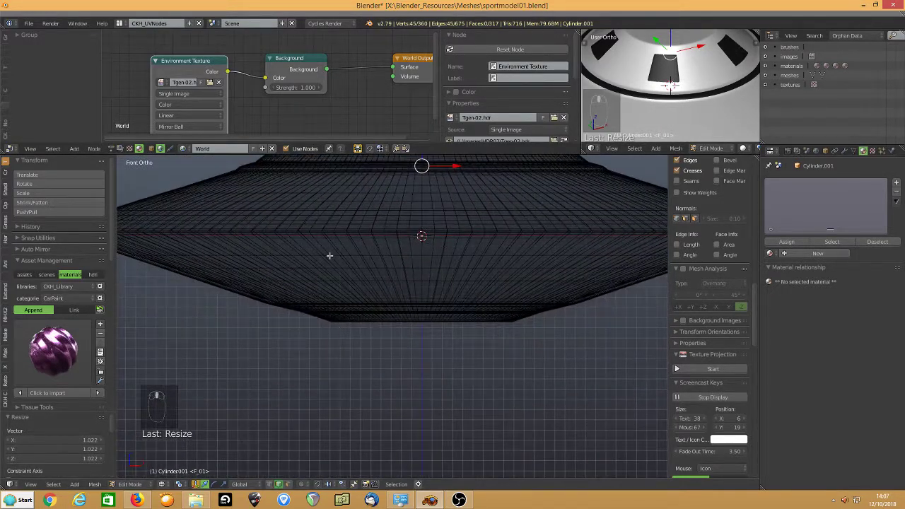
{"action": "key", "text": "z"}
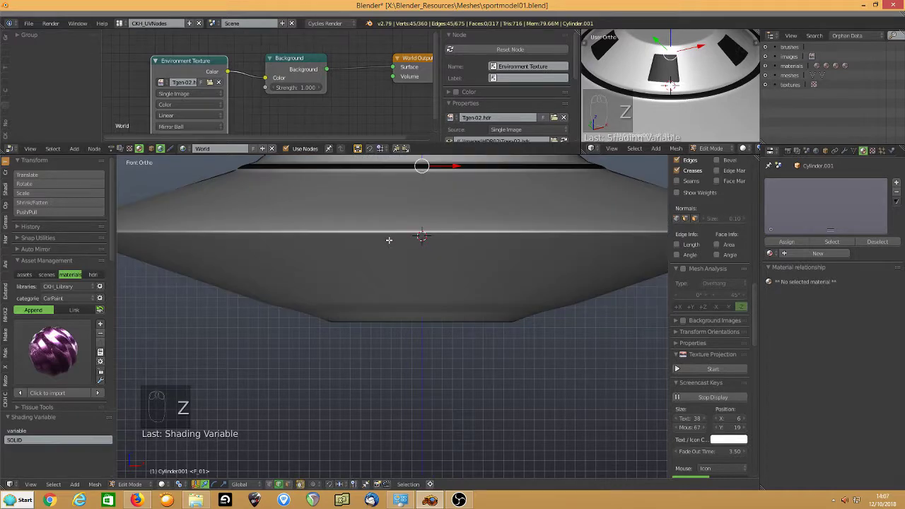
{"action": "scroll", "coordinate": [390, 244], "scroll_direction": "down", "scroll_amount": 5}
{"action": "middle_click_drag", "start_coordinate": [437, 234], "coordinate": [360, 311]}
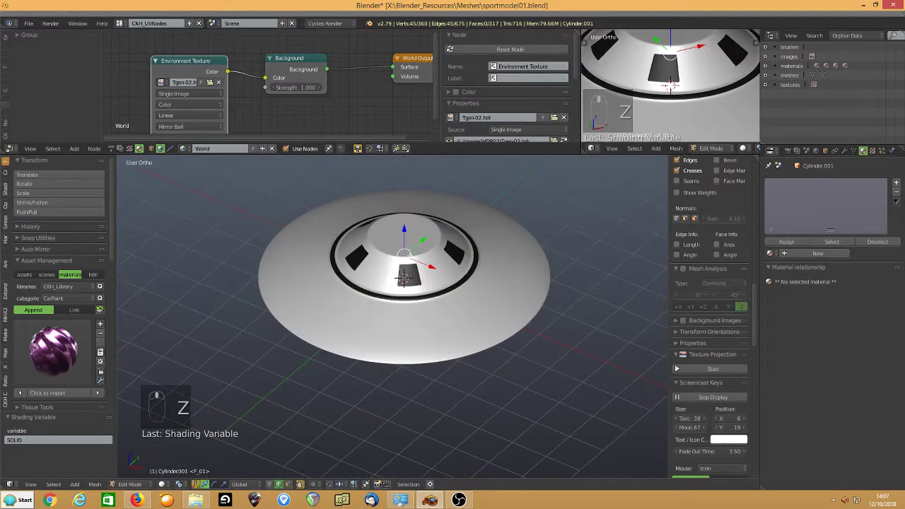
{"action": "scroll", "coordinate": [402, 280], "scroll_direction": "up", "scroll_amount": 7}
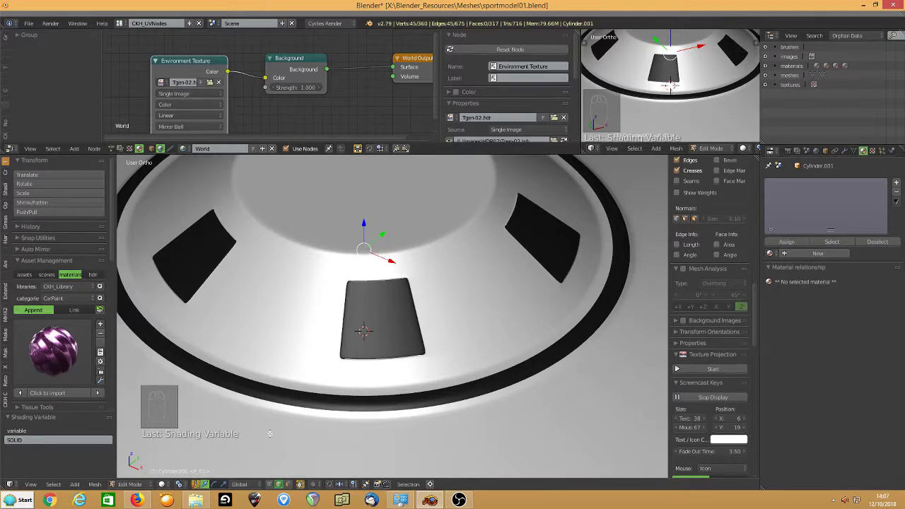
- Return to object mode and show only layer 1 with the original UFO
{"action": "left_click", "coordinate": [129, 484]}
{"action": "left_click", "coordinate": [134, 470]}
{"action": "scroll", "coordinate": [404, 316], "scroll_direction": "down", "scroll_amount": 5}
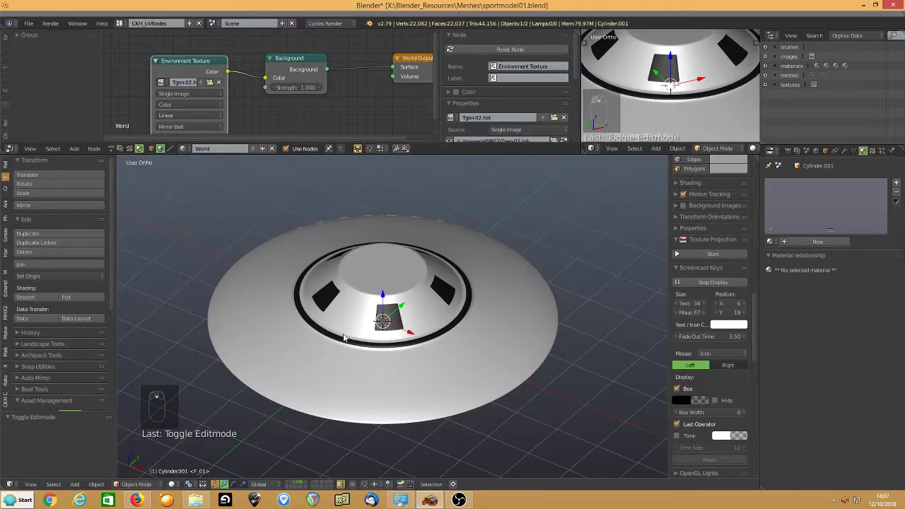
{"action": "key", "text": "2"}
{"action": "key", "text": "1"}
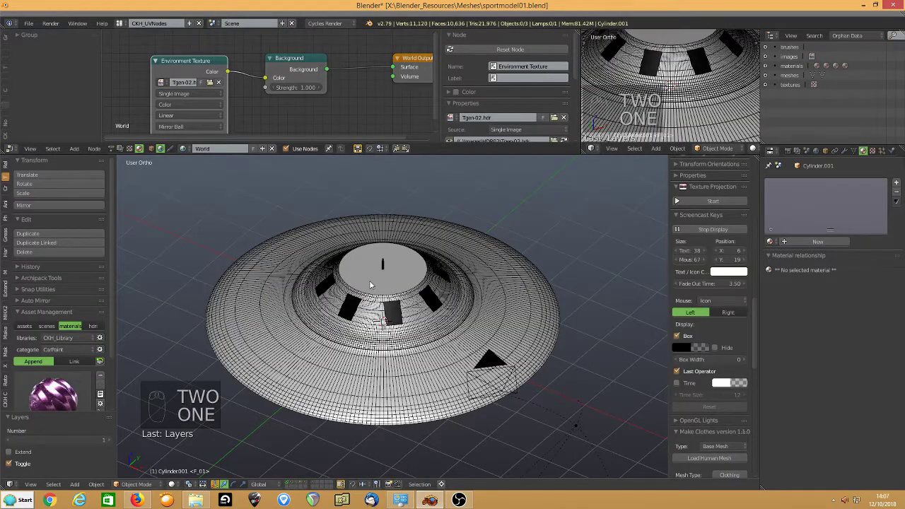
- Select the original UFO and turn off its wire display
{"action": "scroll", "coordinate": [370, 284], "scroll_direction": "up", "scroll_amount": 4}
{"action": "middle_click_drag", "start_coordinate": [371, 245], "coordinate": [366, 304], "text": "shift"}
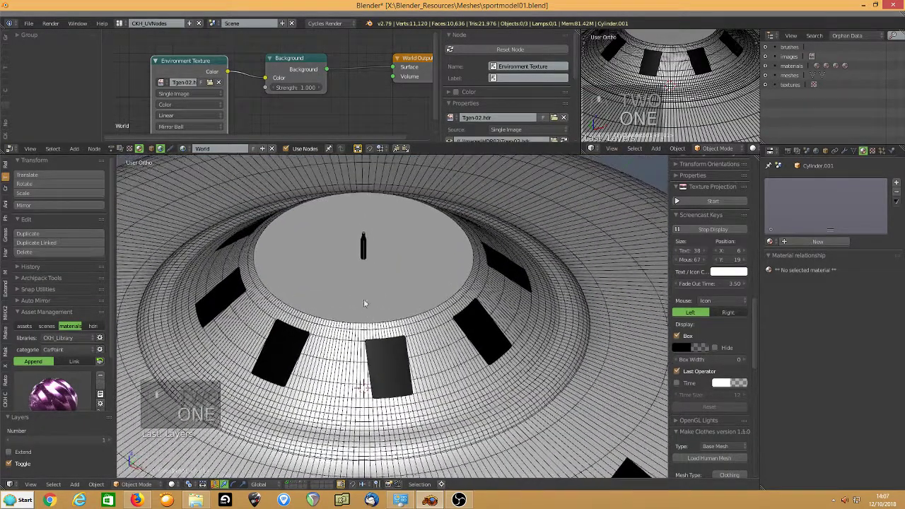
{"action": "right_click", "coordinate": [344, 326]}
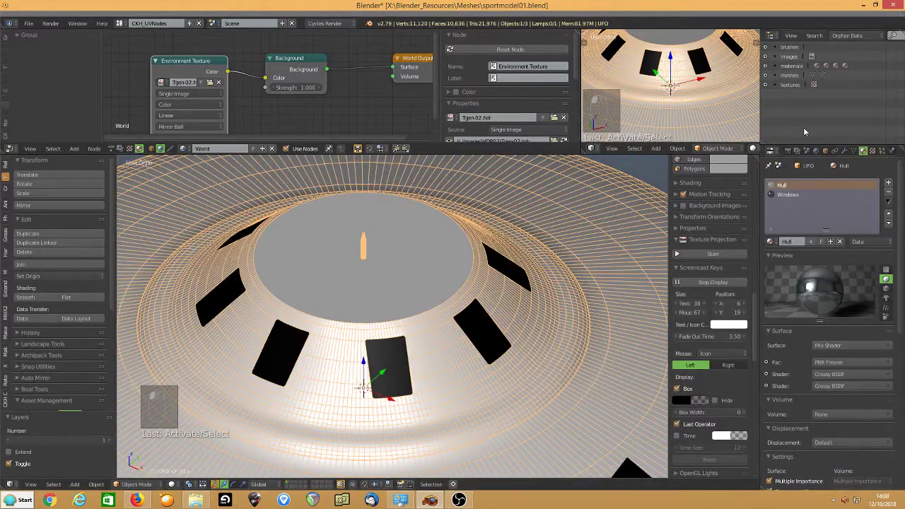
{"action": "left_click", "coordinate": [826, 151]}
{"action": "left_click", "coordinate": [770, 408]}
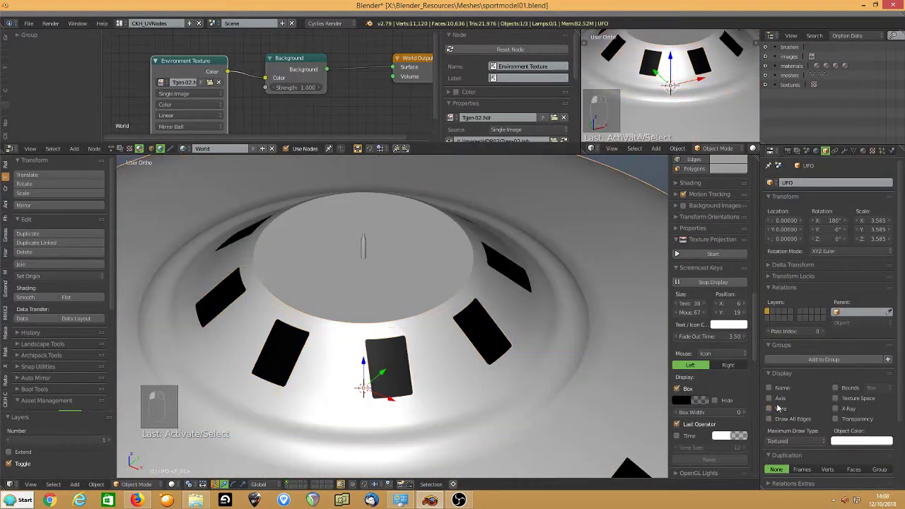
- Duplicate the linked mesh of the small central antenna on the UFO's roof and separate the copy into its own object
{"action": "left_click", "coordinate": [152, 483]}
{"action": "left_click", "coordinate": [134, 471]}
{"action": "scroll", "coordinate": [364, 263], "scroll_direction": "up", "scroll_amount": 3}
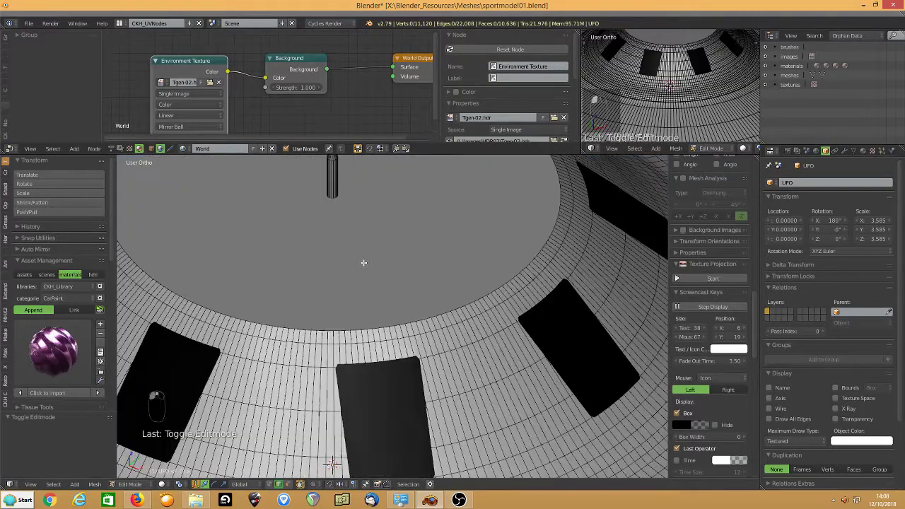
{"action": "middle_click_drag", "start_coordinate": [328, 160], "coordinate": [354, 293], "text": "shift"}
{"action": "right_click", "coordinate": [359, 281]}
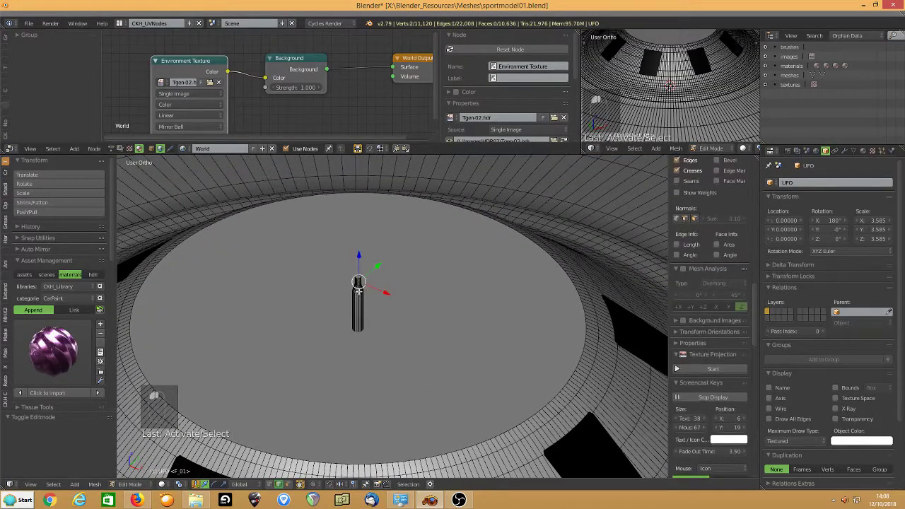
{"action": "key", "text": "ctrl+l"}
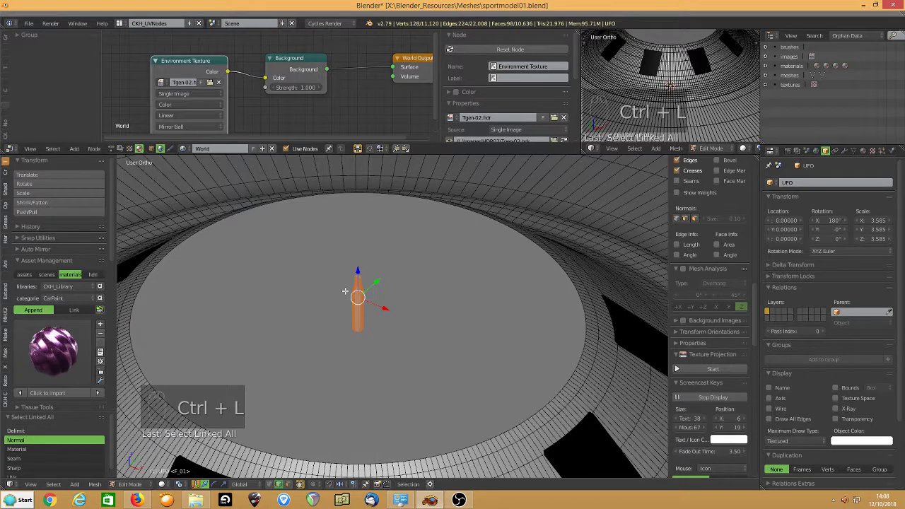
{"action": "key", "text": "shift+d"}
{"action": "key", "text": "p"}
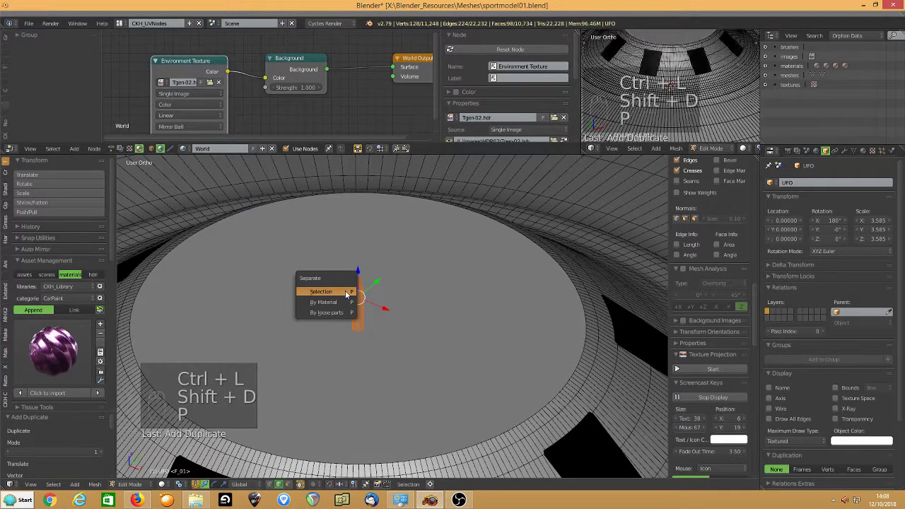
{"action": "left_click", "coordinate": [345, 291]}
{"action": "key", "text": "Tab"}
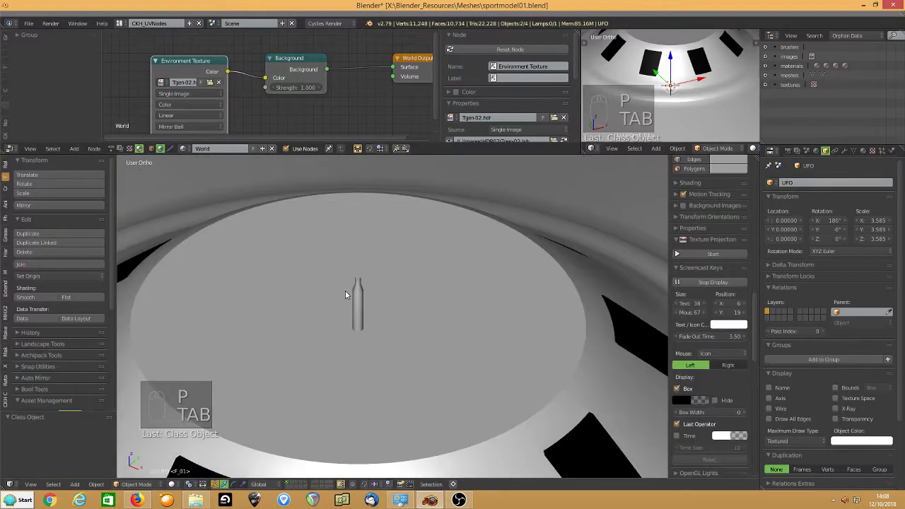
- Move the separated antenna copy to layer 4 and display that layer with the new saucer shell
{"action": "right_click", "coordinate": [357, 309]}
{"action": "key", "text": "m"}
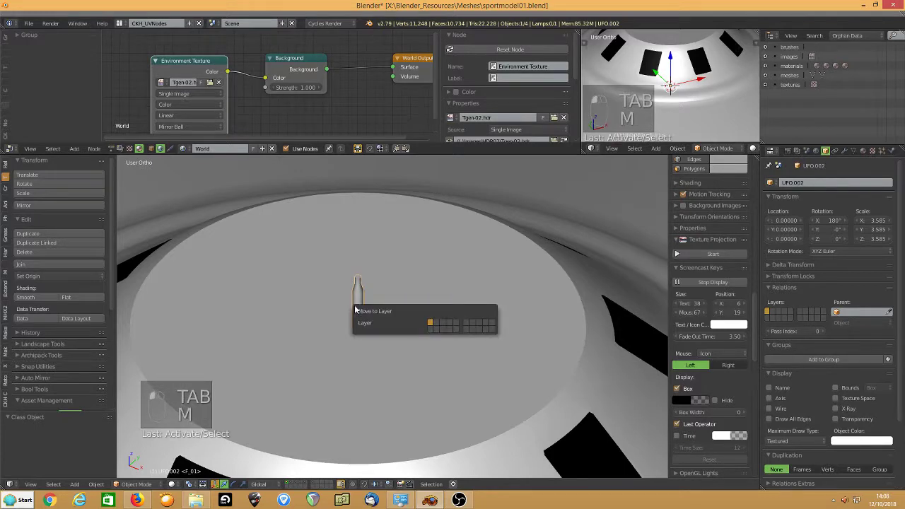
{"action": "left_click", "coordinate": [445, 326]}
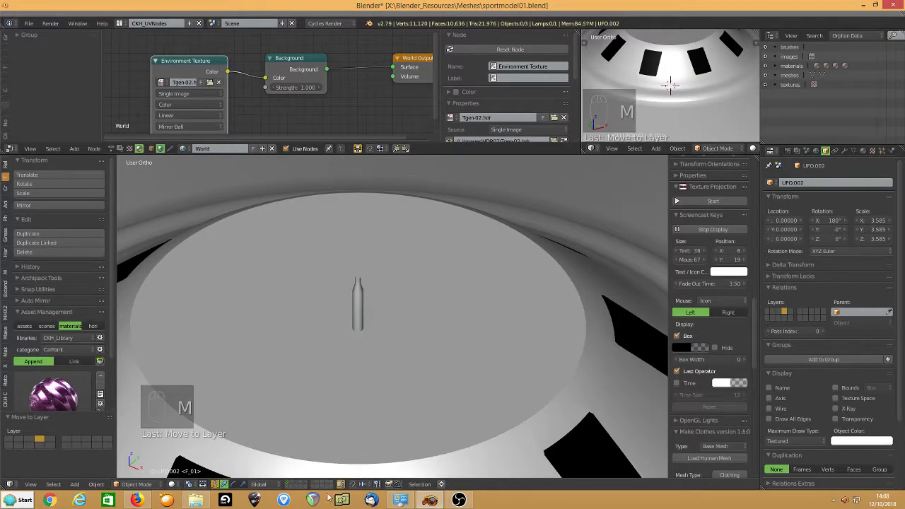
{"action": "left_click", "coordinate": [304, 487]}
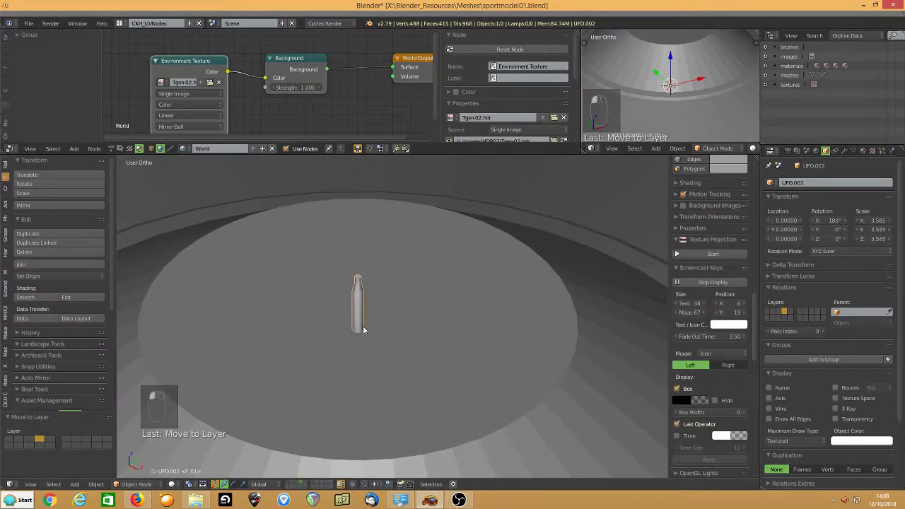
- Join the antenna copy into the new saucer shell, keeping the shell as the active object
{"action": "scroll", "coordinate": [364, 326], "scroll_direction": "down", "scroll_amount": 4}
{"action": "right_click", "coordinate": [350, 365], "text": "shift"}
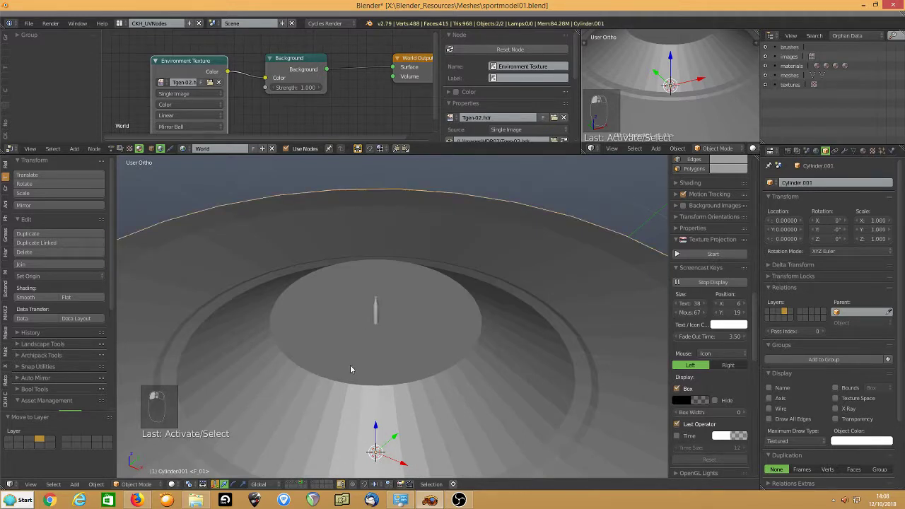
{"action": "key", "text": "ctrl+j"}
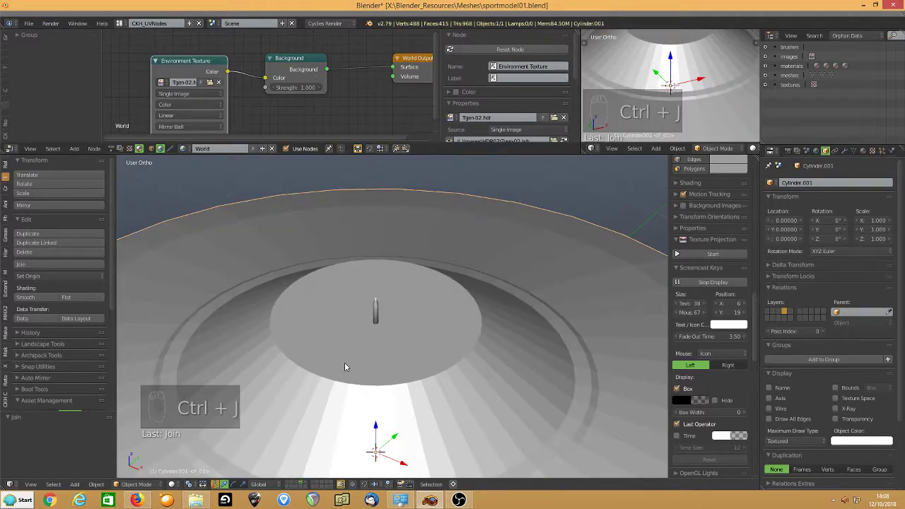
- Apply smooth shading to the joined saucer and give it a level 2 subdivision surface
{"action": "left_click", "coordinate": [44, 298]}
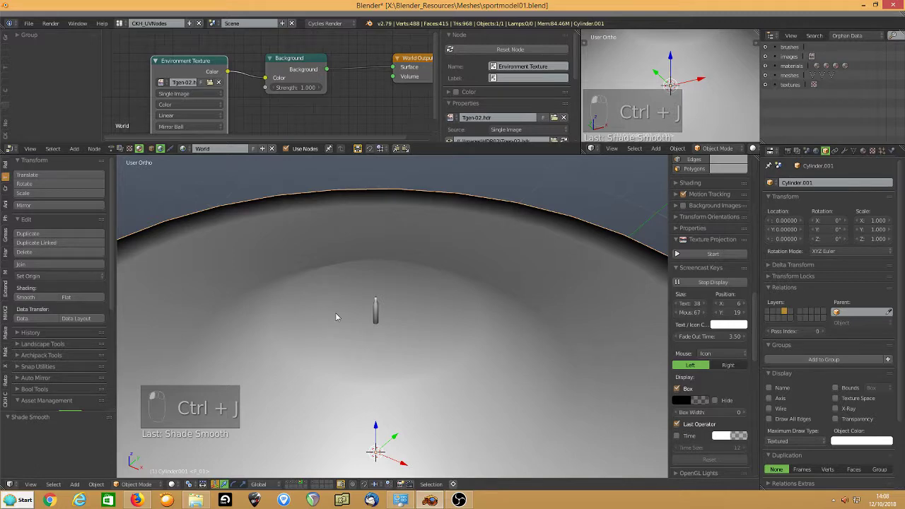
{"action": "key", "text": "ctrl+2"}
{"action": "middle_click_drag", "start_coordinate": [379, 369], "coordinate": [379, 313], "text": "shift"}
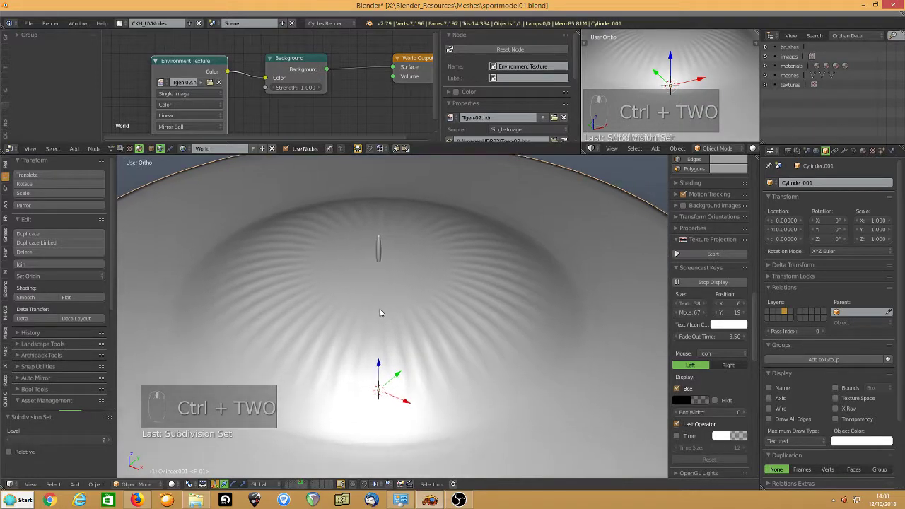
- Select the round roof face around the antenna and inset it slightly to sharpen its edge under subdivision
{"action": "key", "text": "Tab"}
{"action": "left_click", "coordinate": [378, 268]}
{"action": "scroll", "coordinate": [380, 322], "scroll_direction": "up", "scroll_amount": 3}
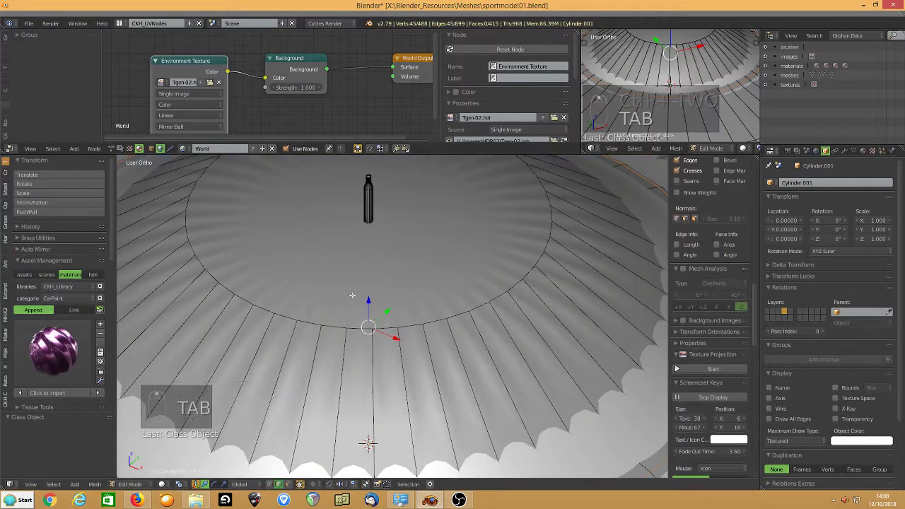
{"action": "left_click", "coordinate": [288, 485]}
{"action": "key", "text": "i"}
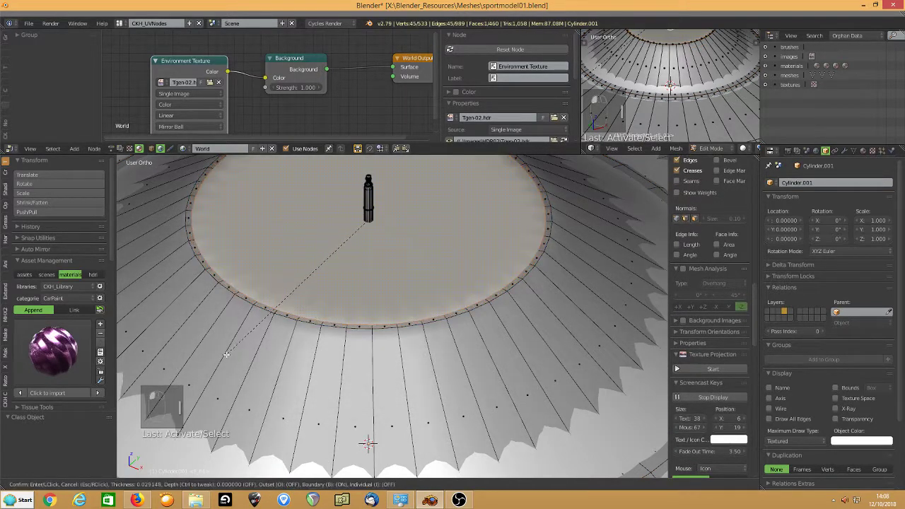
{"action": "left_click", "coordinate": [265, 347]}
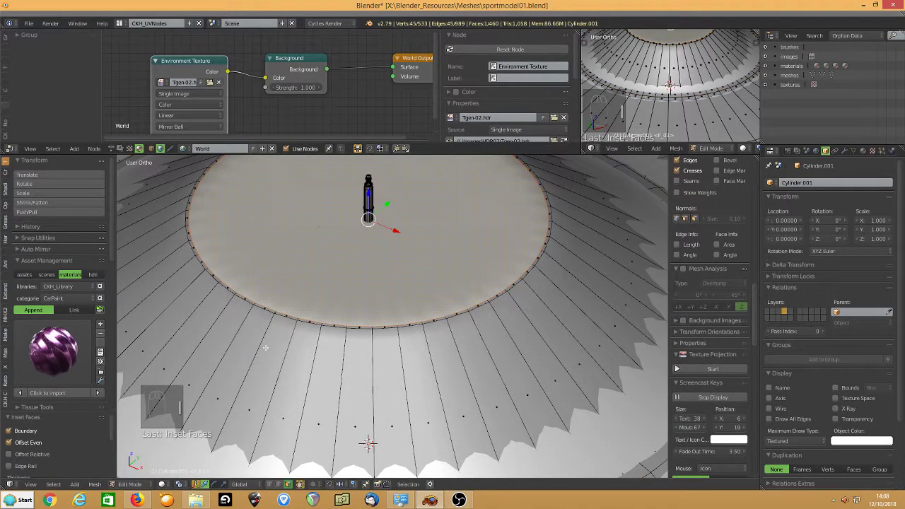
- Cut an edge loop around the sloped dome wall and bevel it into two loops spread toward the wall's upper and lower edges
{"action": "key", "text": "ctrl+r"}
{"action": "left_click", "coordinate": [265, 396]}
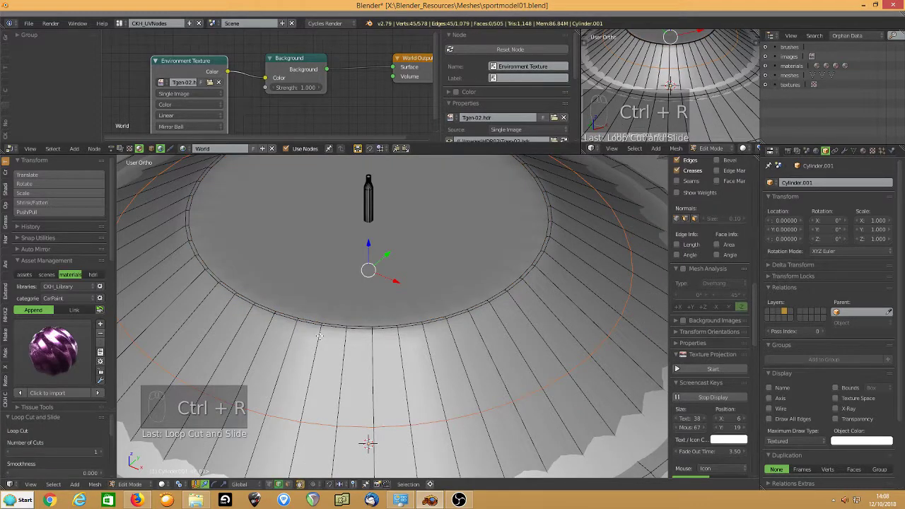
{"action": "scroll", "coordinate": [319, 336], "scroll_direction": "down", "scroll_amount": 1}
{"action": "scroll", "coordinate": [351, 325], "scroll_direction": "down", "scroll_amount": 3}
{"action": "middle_click_drag", "start_coordinate": [353, 324], "coordinate": [276, 308]}
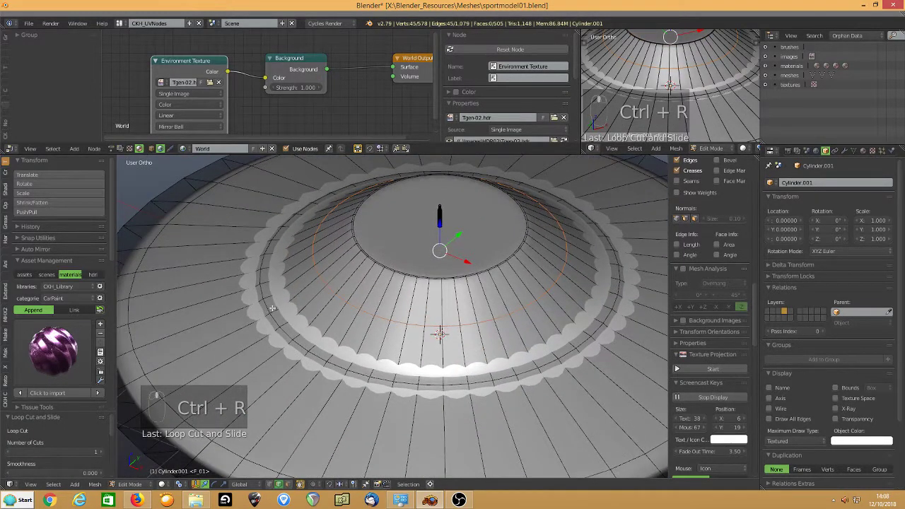
{"action": "key", "text": "ctrl+b"}
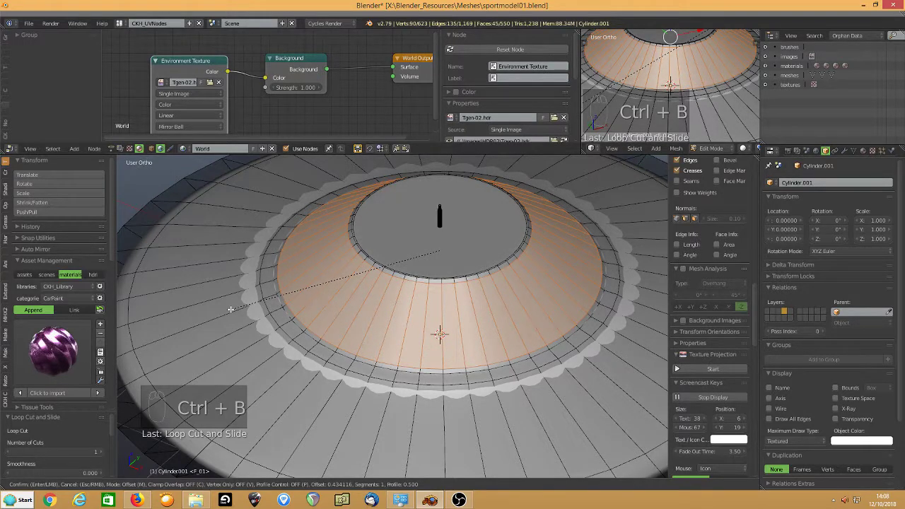
{"action": "left_click", "coordinate": [244, 309]}
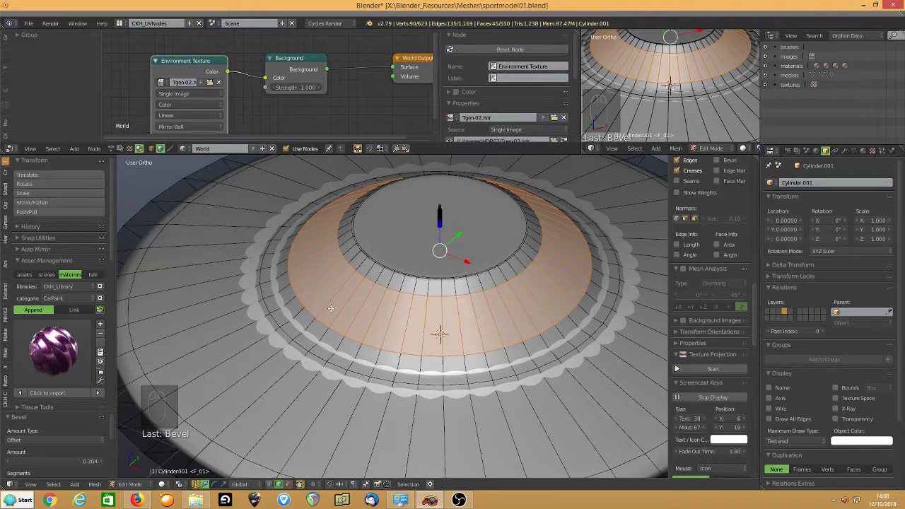
- Change the dome wall bevel's amount type to Percent and set its amount to 95
{"action": "key", "text": "F6"}
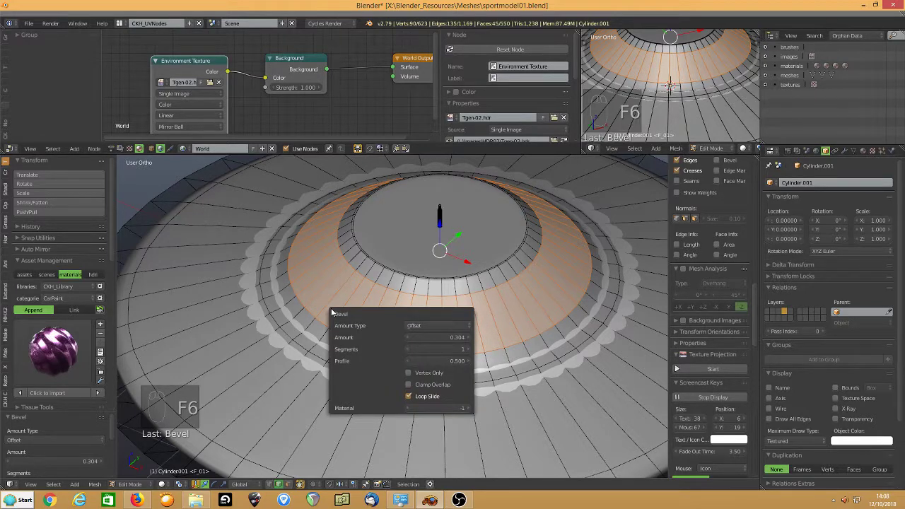
{"action": "left_click", "coordinate": [423, 324]}
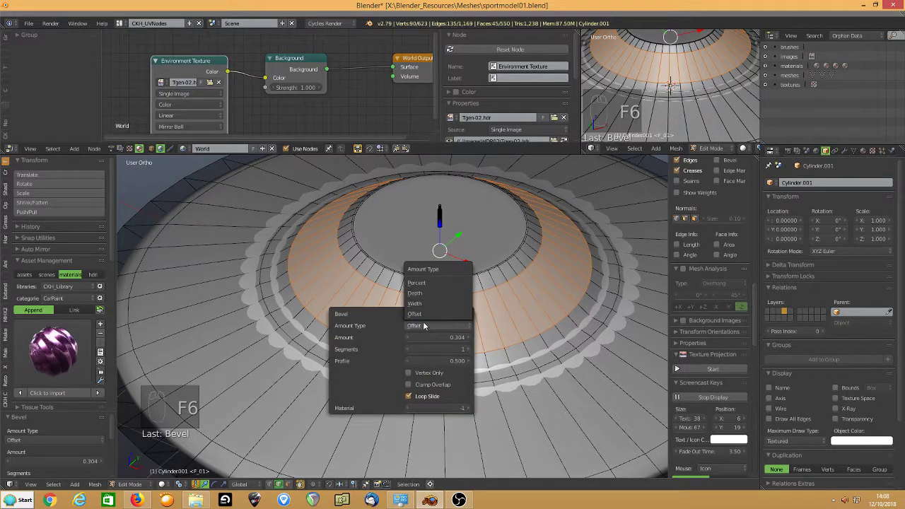
{"action": "left_click", "coordinate": [417, 283]}
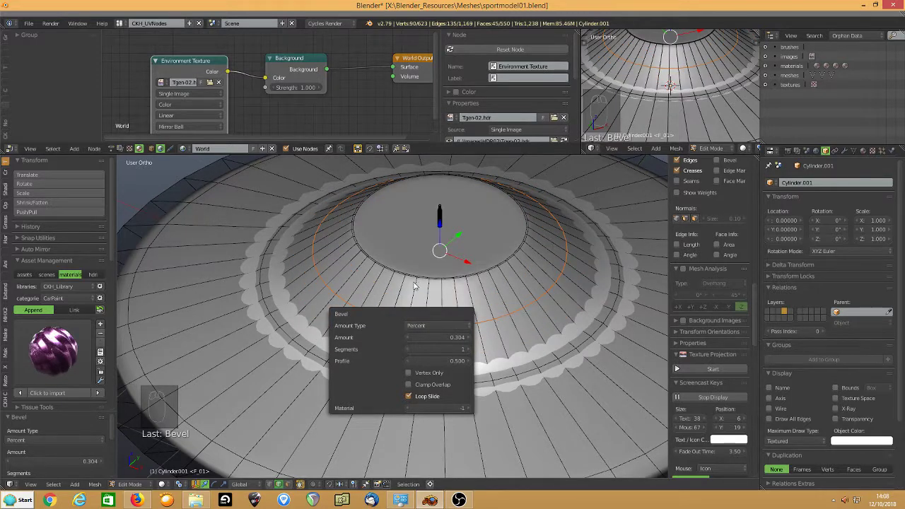
{"action": "left_click", "coordinate": [429, 338]}
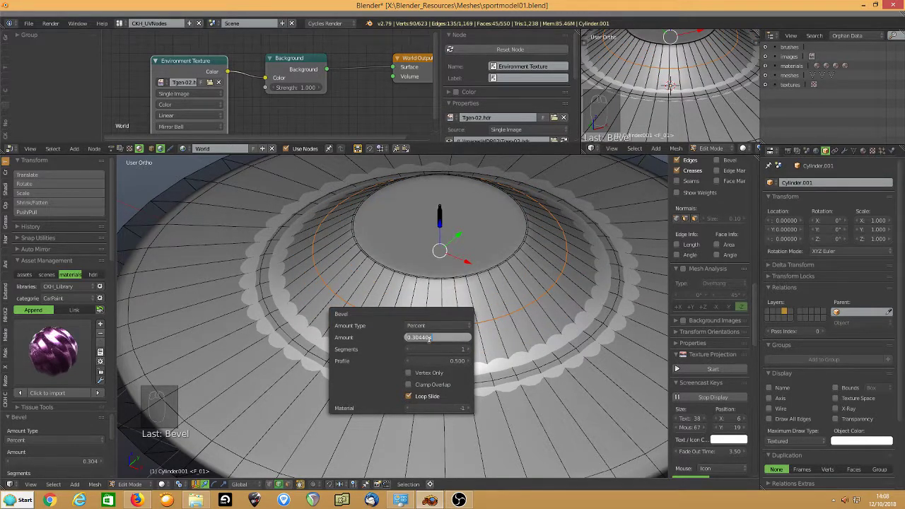
{"action": "key", "text": "BackSpace"}
{"action": "left_click", "coordinate": [430, 339]}
{"action": "key", "text": "Return"}
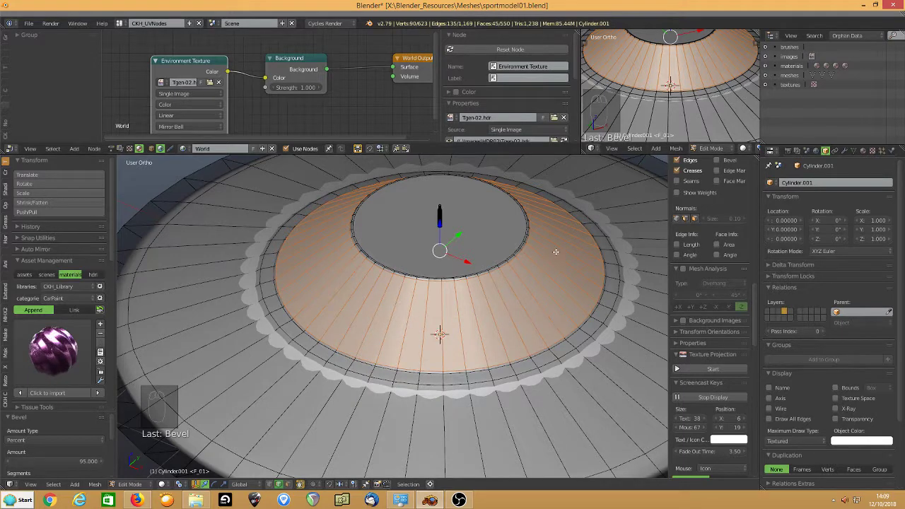
- Cut a centred edge loop around the saucer's wide upper surface and bevel it by 95 percent to hold both borders
{"action": "key", "text": "ctrl+r"}
{"action": "left_click", "coordinate": [261, 396]}
{"action": "right_click", "coordinate": [261, 396]}
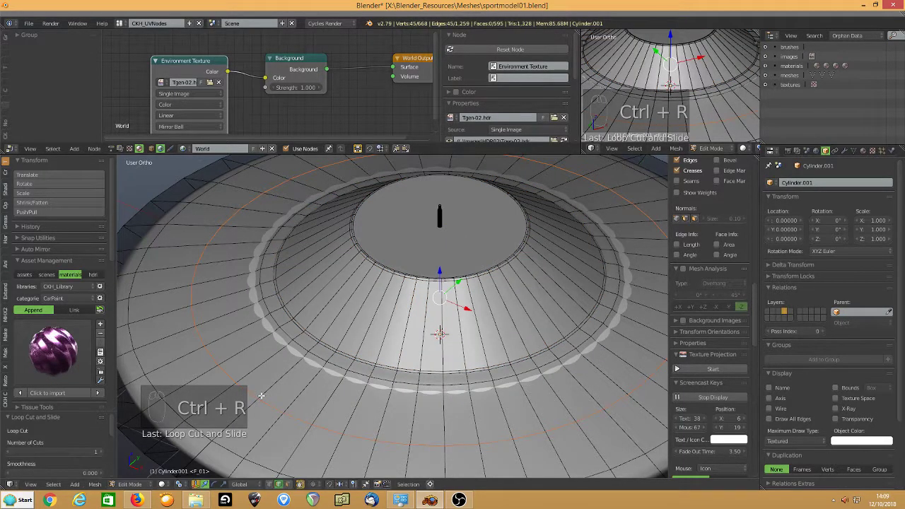
{"action": "key", "text": "ctrl+b"}
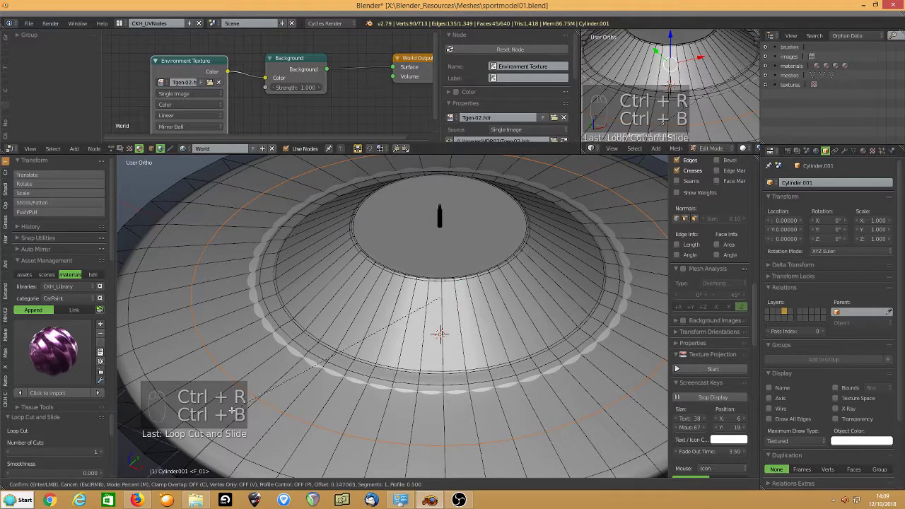
{"action": "left_click", "coordinate": [503, 478]}
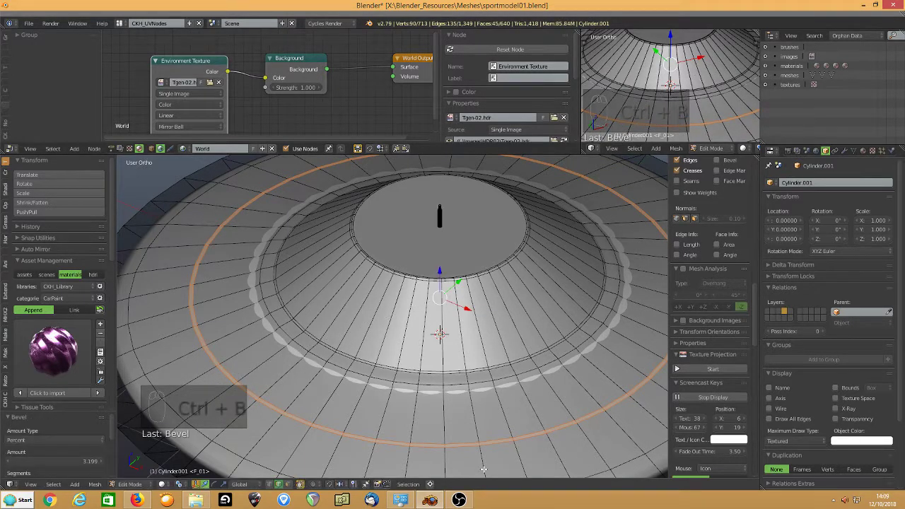
{"action": "key", "text": "F6"}
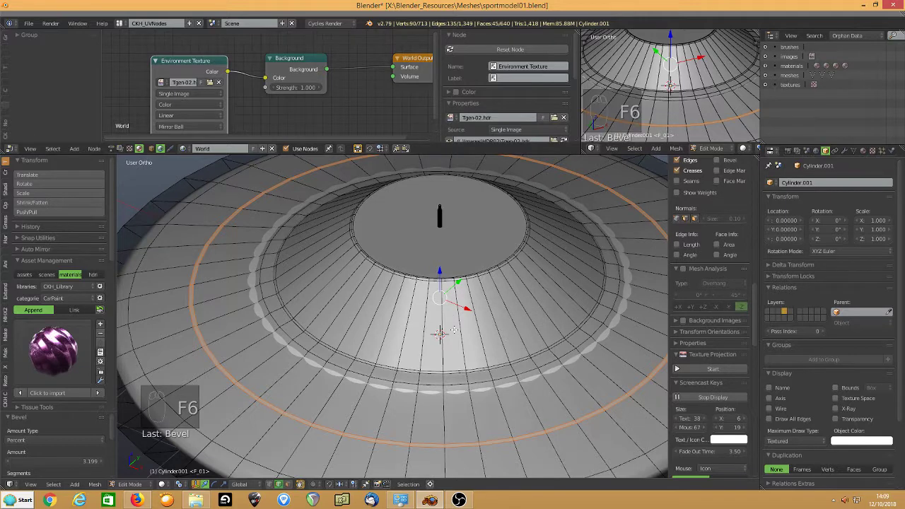
{"action": "key", "text": "F6"}
{"action": "left_click", "coordinate": [550, 359]}
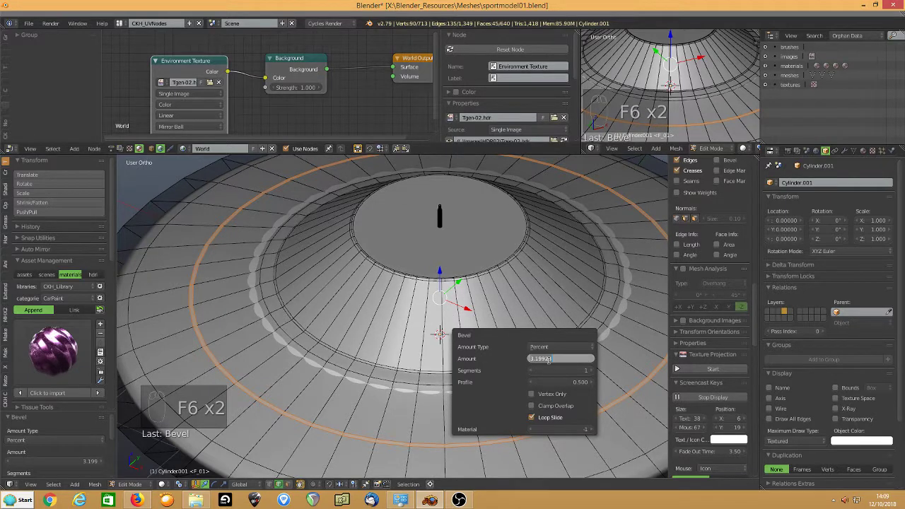
{"action": "type", "text": "95"}
{"action": "key", "text": "Return"}
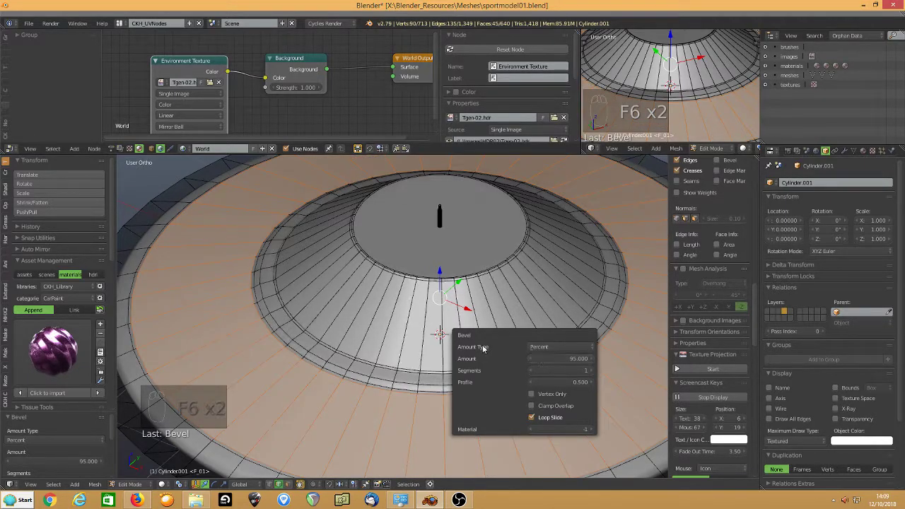
- Add edge loops close to the saucer's outer rim, one on the upper side and one on the underside
{"action": "scroll", "coordinate": [251, 358], "scroll_direction": "up", "scroll_amount": 3}
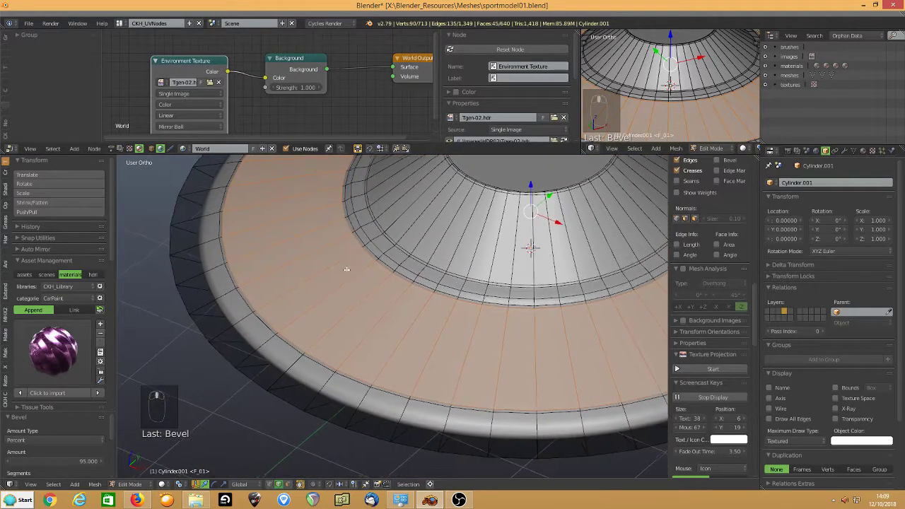
{"action": "key", "text": "ctrl+r"}
{"action": "left_click", "coordinate": [196, 314]}
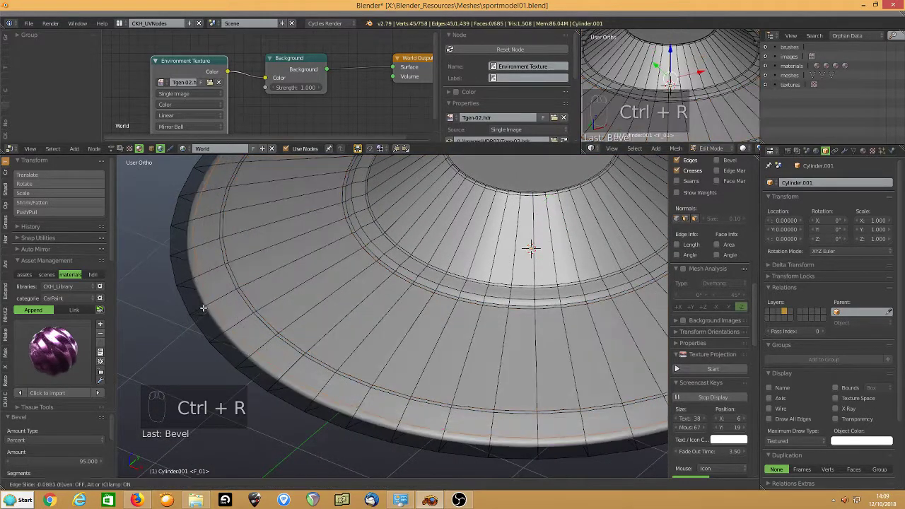
{"action": "left_click", "coordinate": [191, 318]}
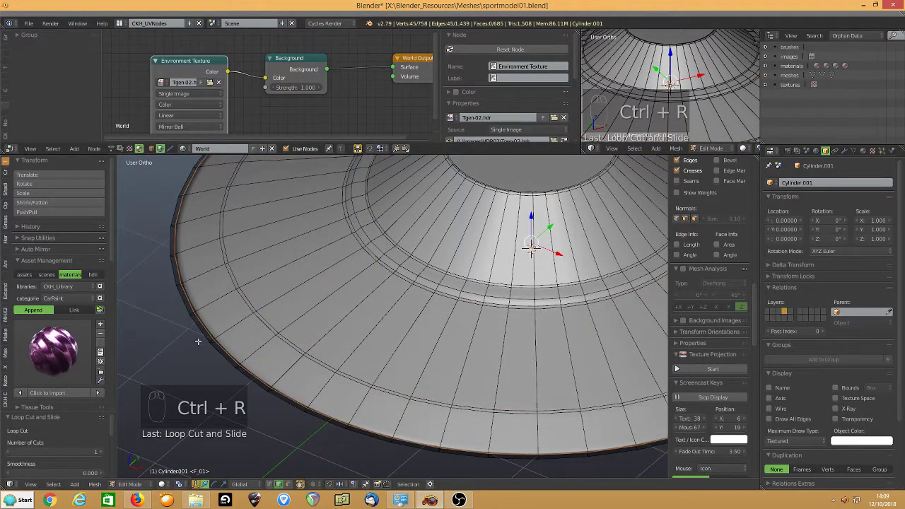
{"action": "middle_click_drag", "start_coordinate": [198, 342], "coordinate": [243, 259]}
{"action": "key", "text": "ctrl+r"}
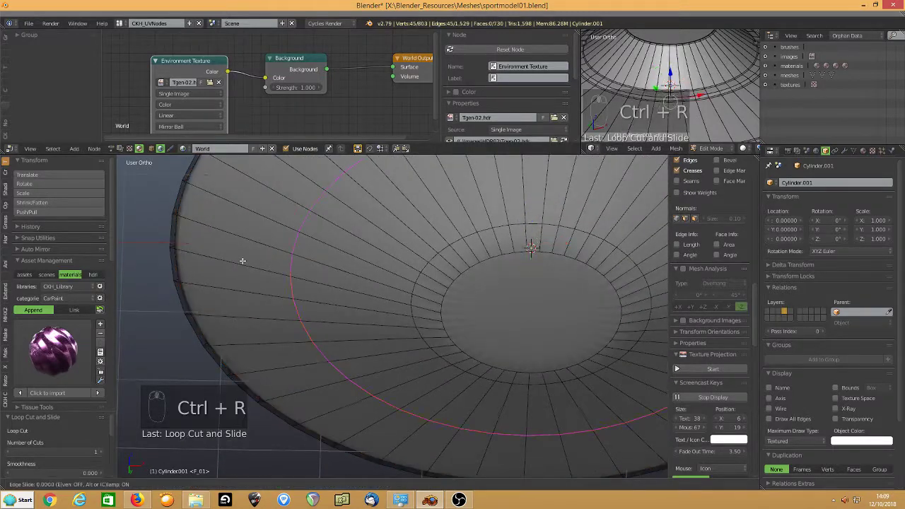
{"action": "left_click", "coordinate": [242, 261]}
{"action": "left_click", "coordinate": [342, 278]}
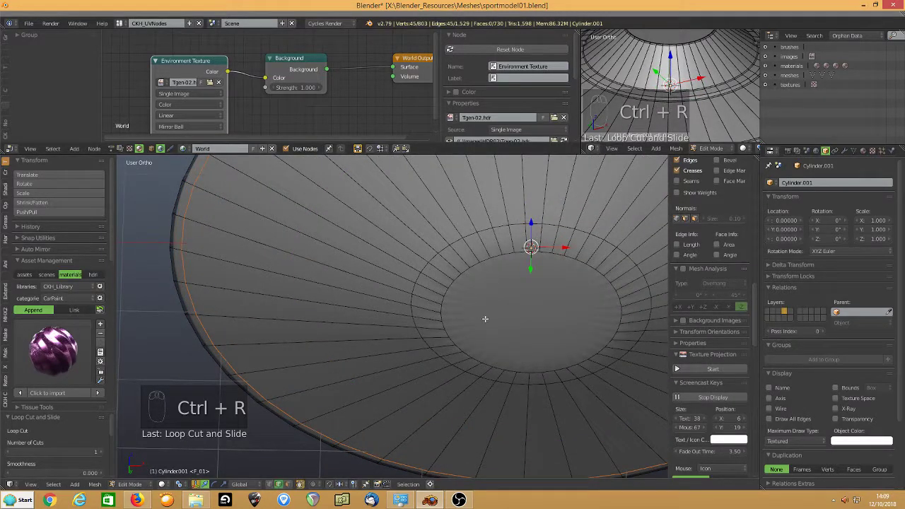
- Select the round face at the centre of the underside and inset it slightly
{"action": "key", "text": "3"}
{"action": "left_click", "coordinate": [456, 318]}
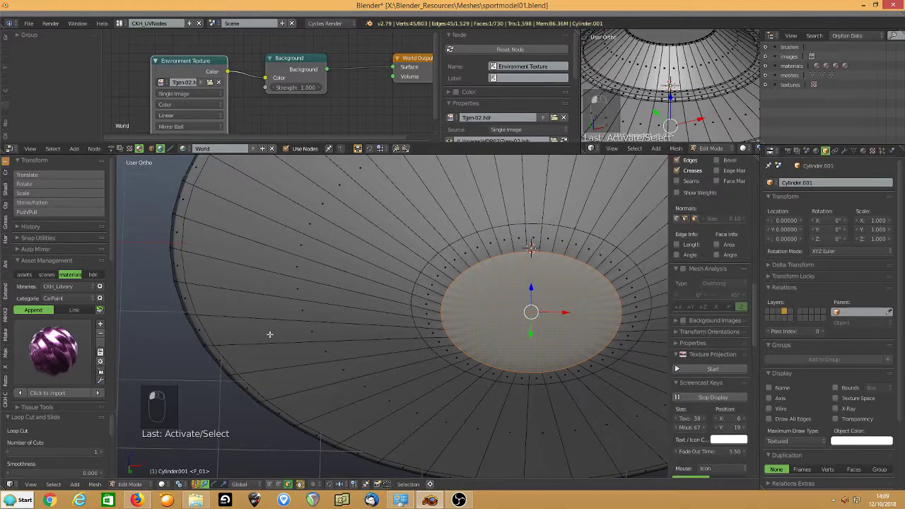
{"action": "key", "text": "i"}
{"action": "left_click", "coordinate": [272, 334]}
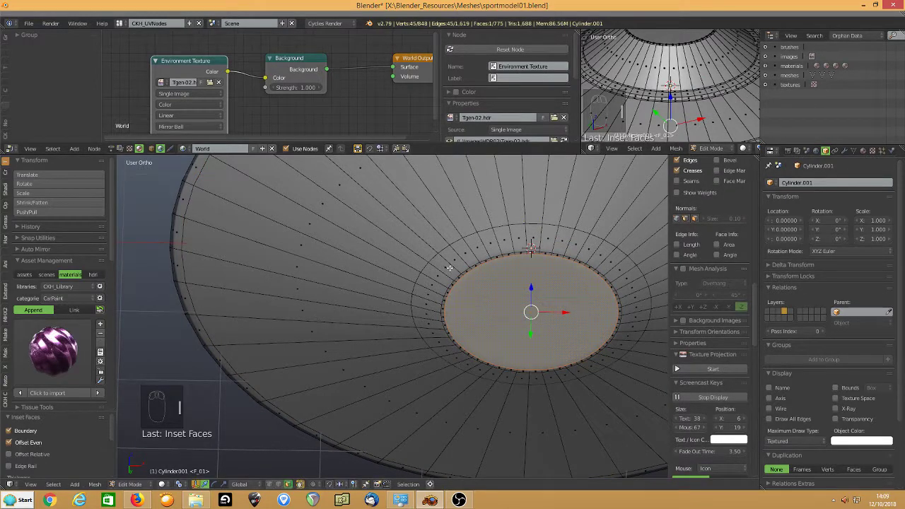
- Cut a centred edge loop in the narrow ring around the bottom face and bevel it with an Offset amount of 0.138
{"action": "middle_click_drag", "start_coordinate": [450, 268], "coordinate": [275, 297], "text": "shift"}
{"action": "scroll", "coordinate": [365, 283], "scroll_direction": "up", "scroll_amount": 4}
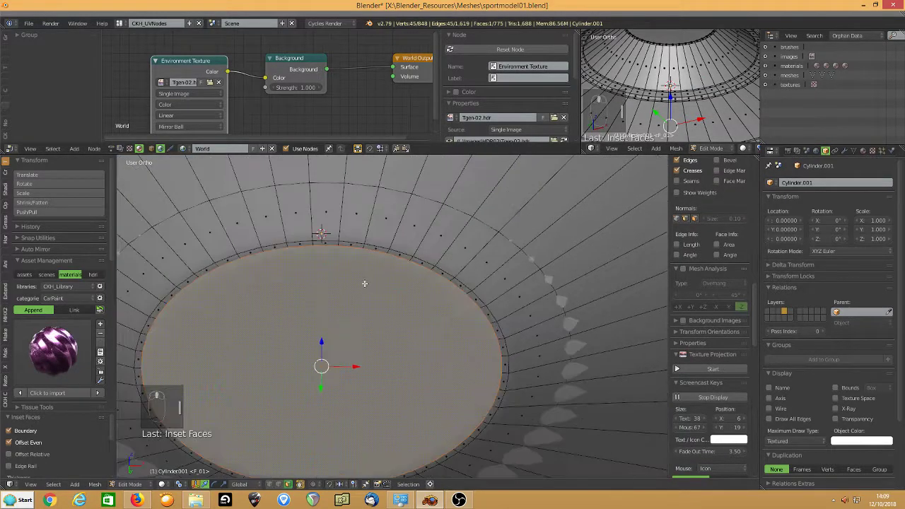
{"action": "key", "text": "ctrl+r"}
{"action": "left_click", "coordinate": [257, 222]}
{"action": "right_click", "coordinate": [257, 222]}
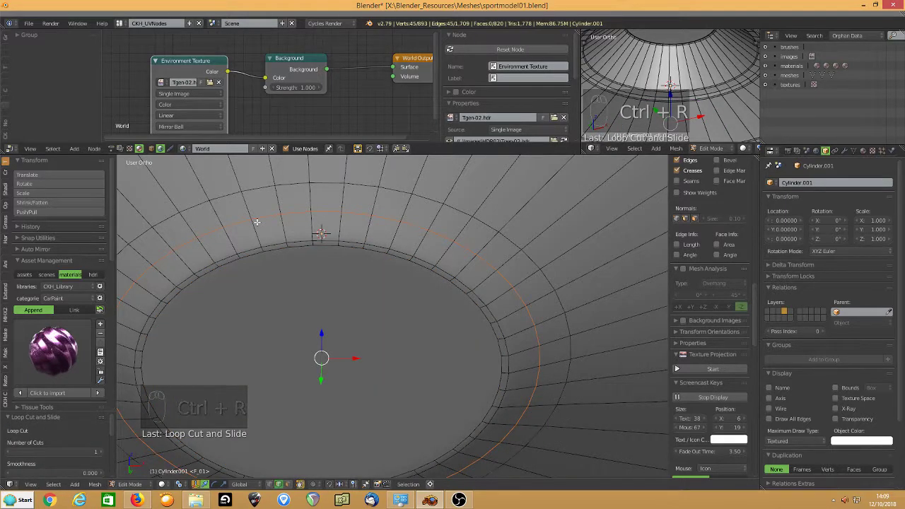
{"action": "key", "text": "ctrl+b"}
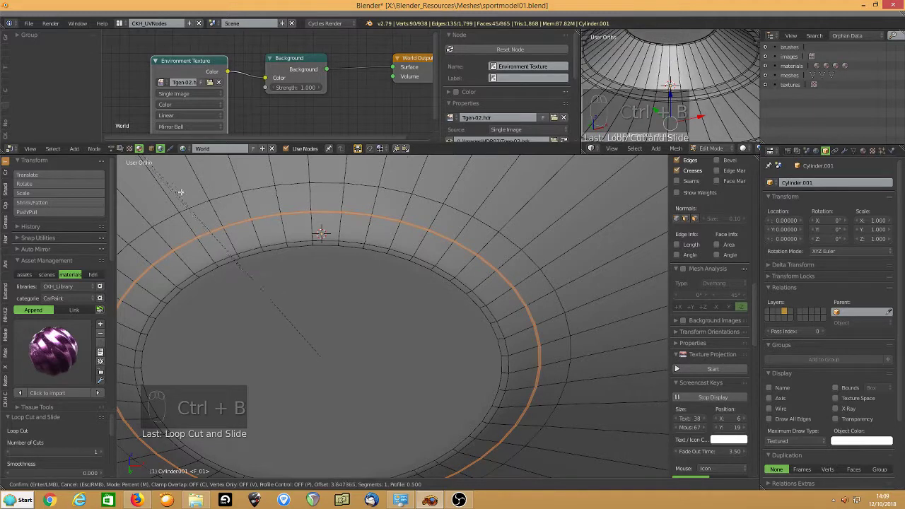
{"action": "left_click", "coordinate": [234, 363]}
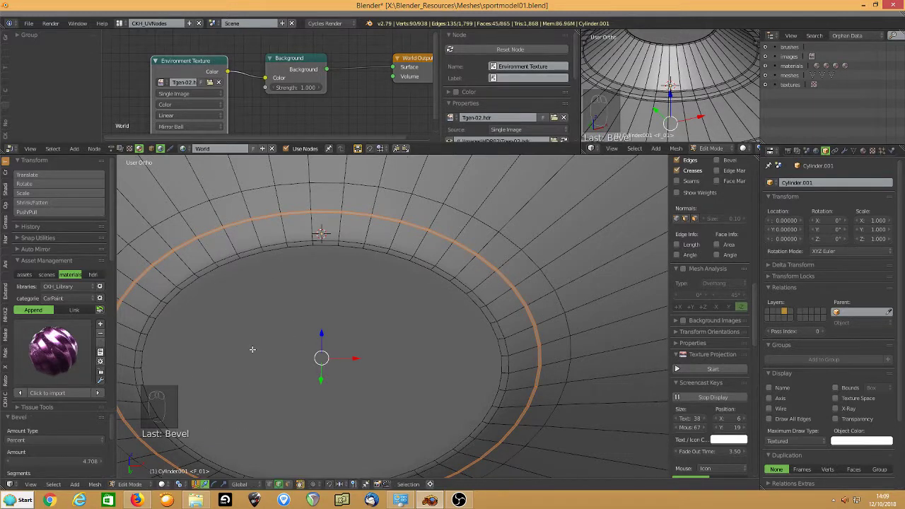
{"action": "key", "text": "F6"}
{"action": "left_click", "coordinate": [386, 351]}
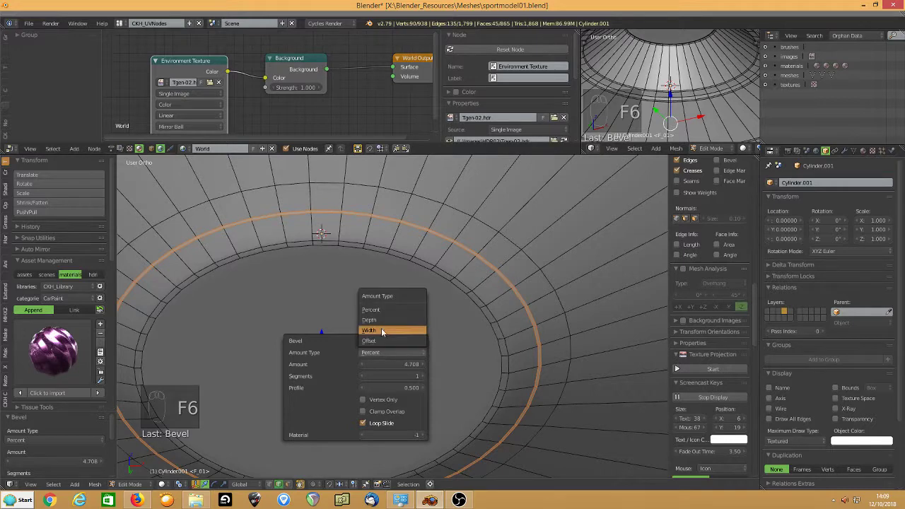
{"action": "left_click", "coordinate": [381, 340]}
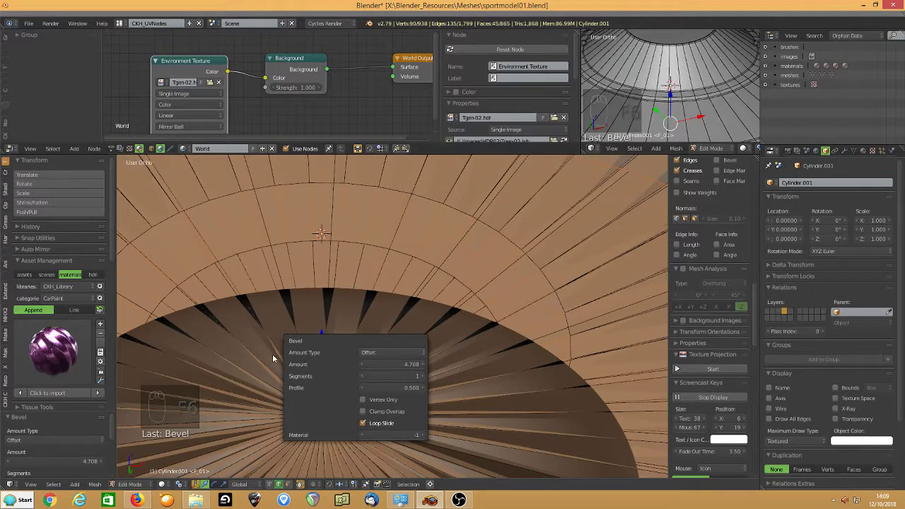
{"action": "left_click_drag", "start_coordinate": [398, 365], "coordinate": [342, 365]}
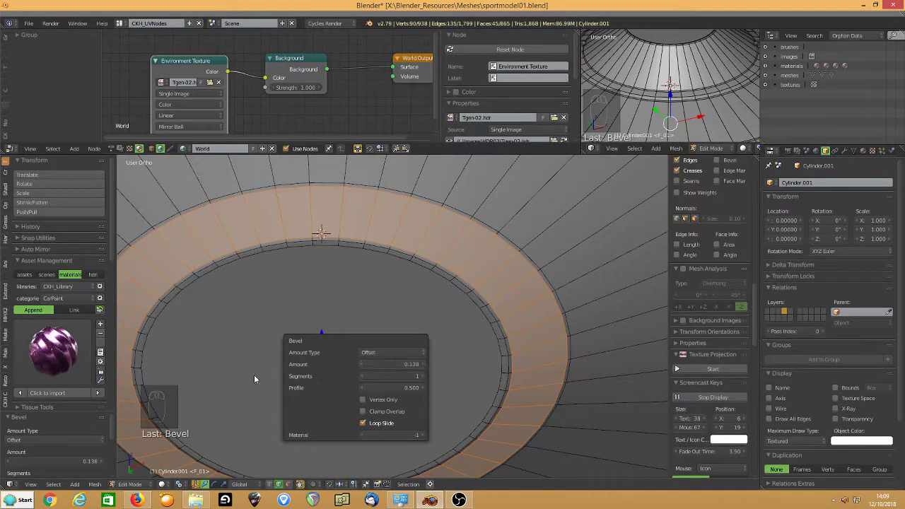
- Return to Object Mode and examine the subdivided saucer's edges from several angles
{"action": "scroll", "coordinate": [339, 286], "scroll_direction": "down", "scroll_amount": 6}
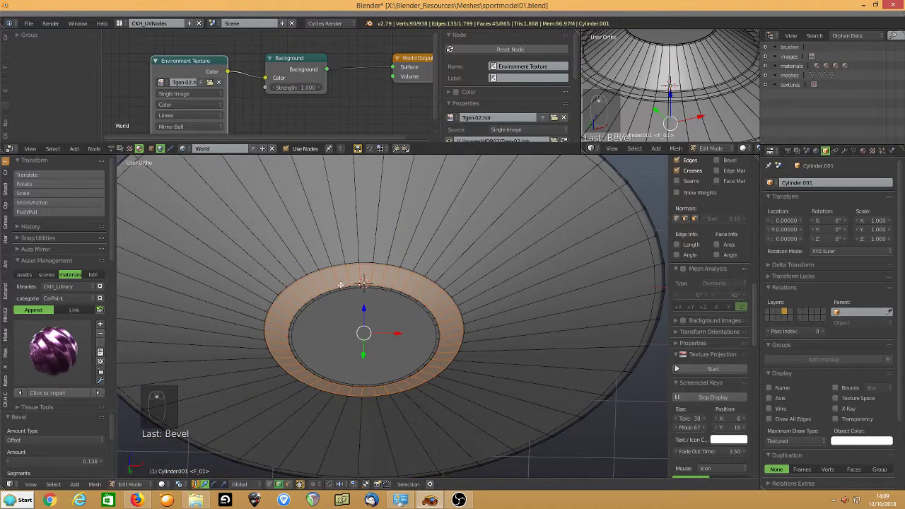
{"action": "key", "text": "Tab"}
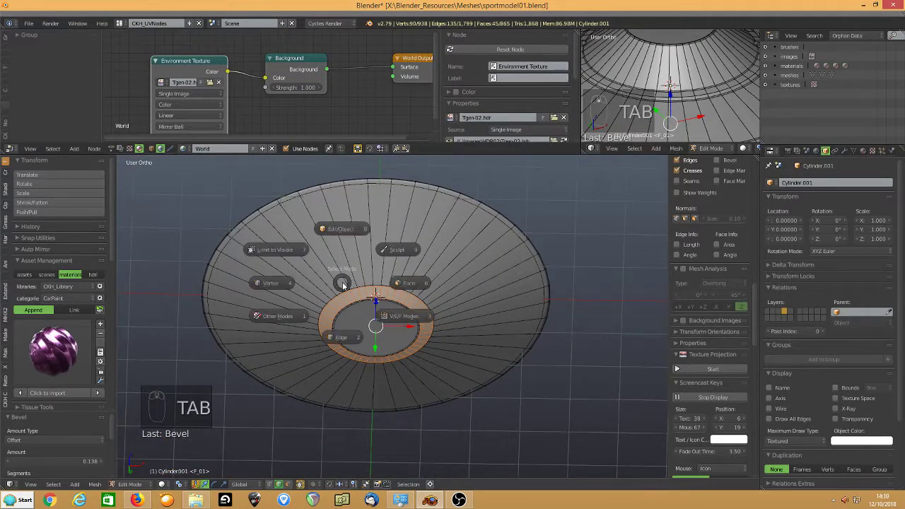
{"action": "middle_click_drag", "start_coordinate": [393, 268], "coordinate": [347, 311]}
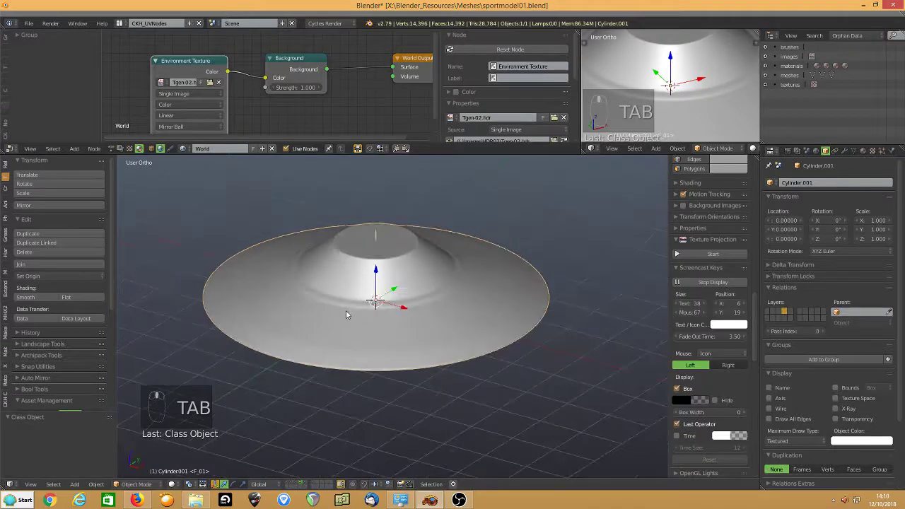
{"action": "scroll", "coordinate": [356, 299], "scroll_direction": "up", "scroll_amount": 5}
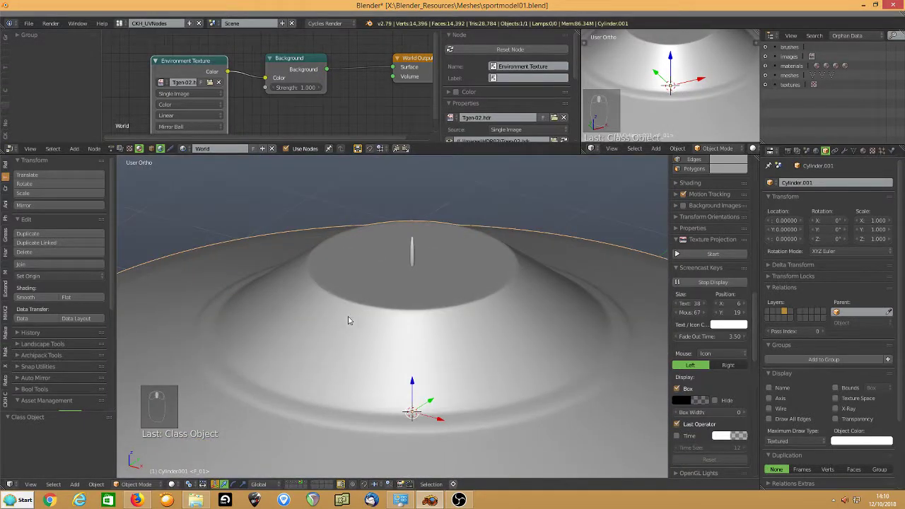
{"action": "scroll", "coordinate": [348, 320], "scroll_direction": "down", "scroll_amount": 6}
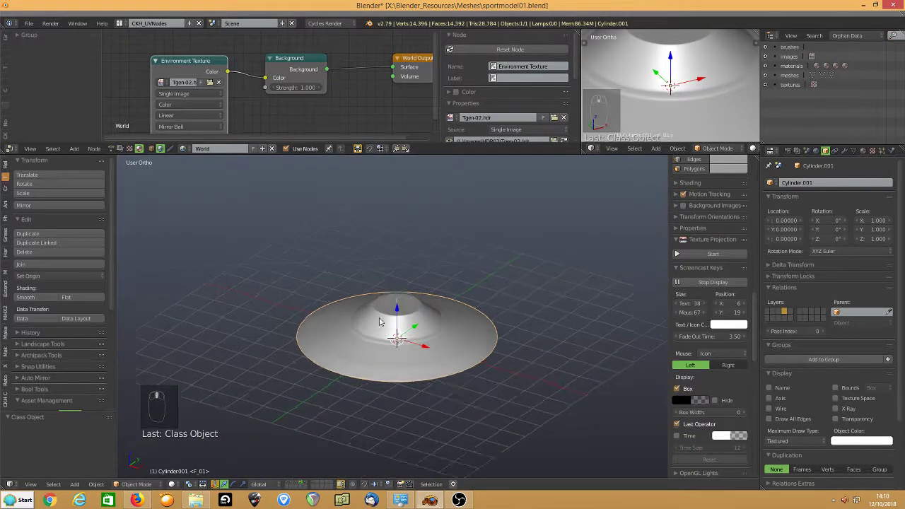
{"action": "middle_click_drag", "start_coordinate": [487, 282], "coordinate": [415, 340]}
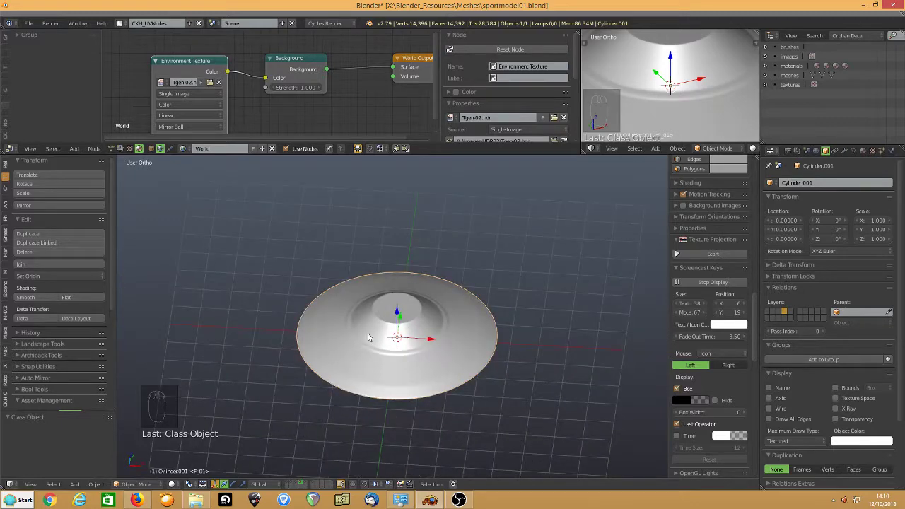
- Enter Edit Mode and add an edge loop around the saucer's upper slope, midway between the dome base and the outer rim
{"action": "scroll", "coordinate": [368, 335], "scroll_direction": "up", "scroll_amount": 4}
{"action": "scroll", "coordinate": [367, 332], "scroll_direction": "down", "scroll_amount": 2}
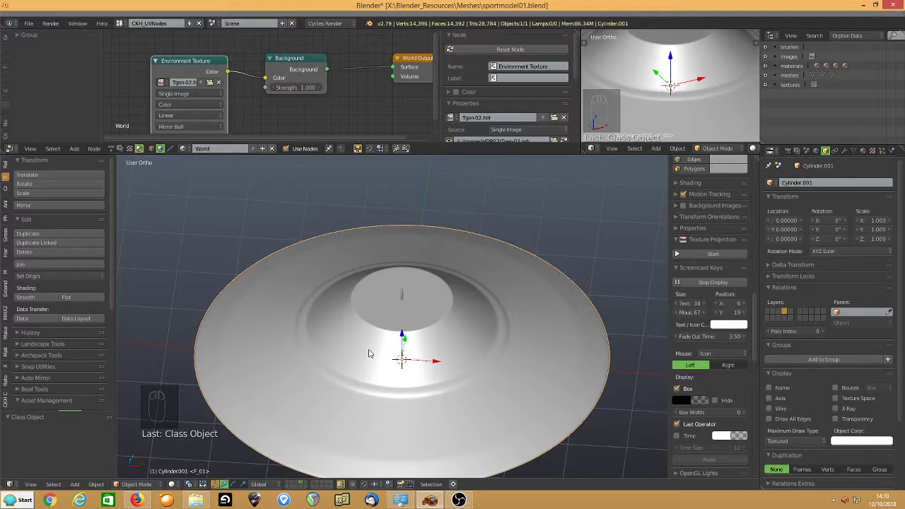
{"action": "key", "text": "Tab"}
{"action": "left_click", "coordinate": [367, 303]}
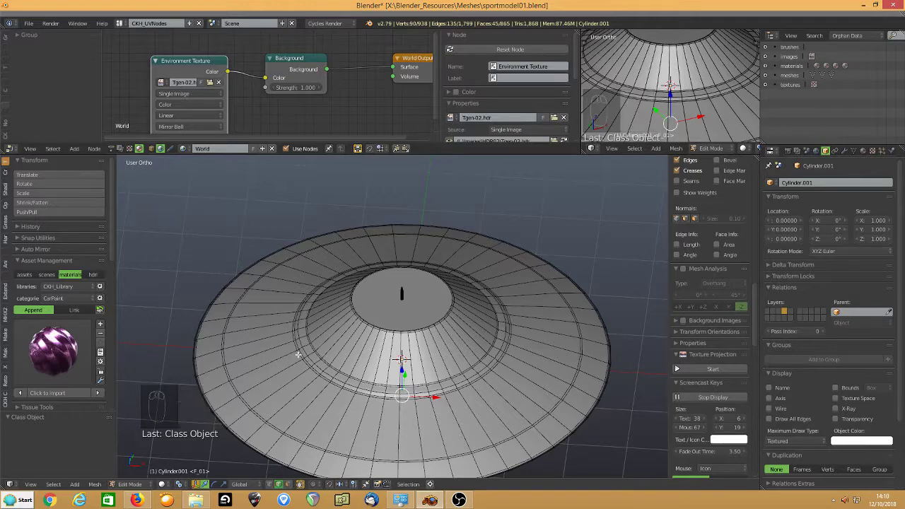
{"action": "middle_click_drag", "start_coordinate": [318, 379], "coordinate": [374, 366]}
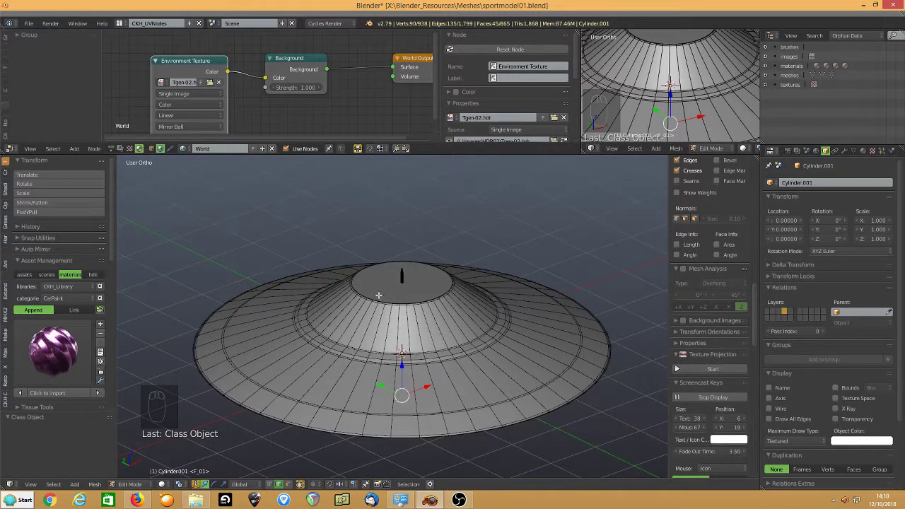
{"action": "key", "text": "ctrl+r"}
{"action": "left_click", "coordinate": [282, 361]}
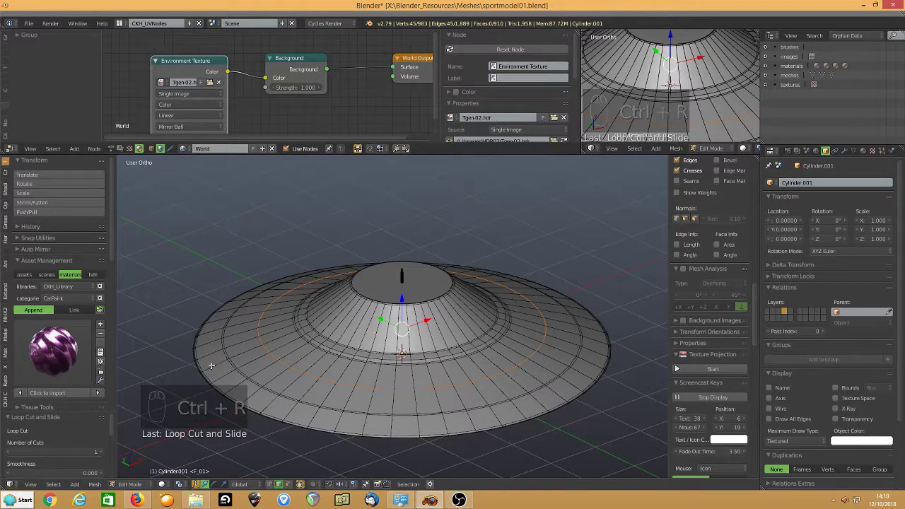
{"action": "key", "text": "g"}
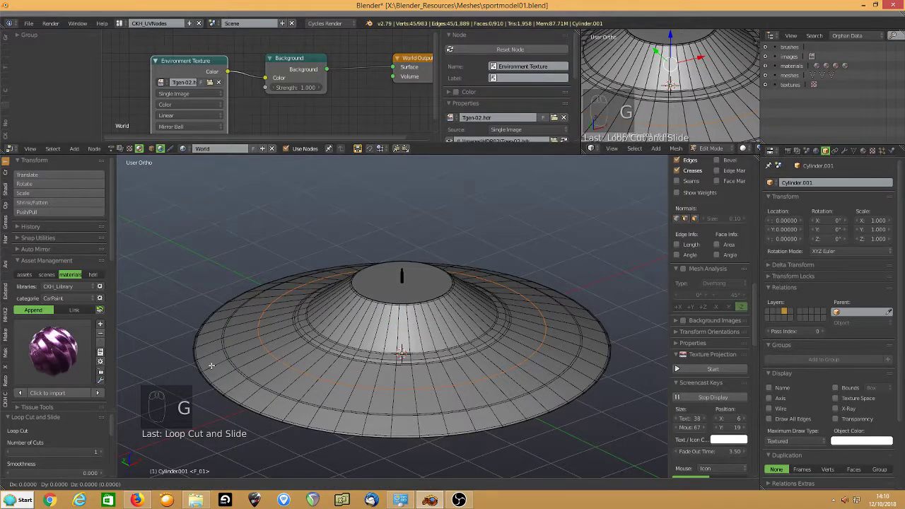
{"action": "key", "text": "z"}
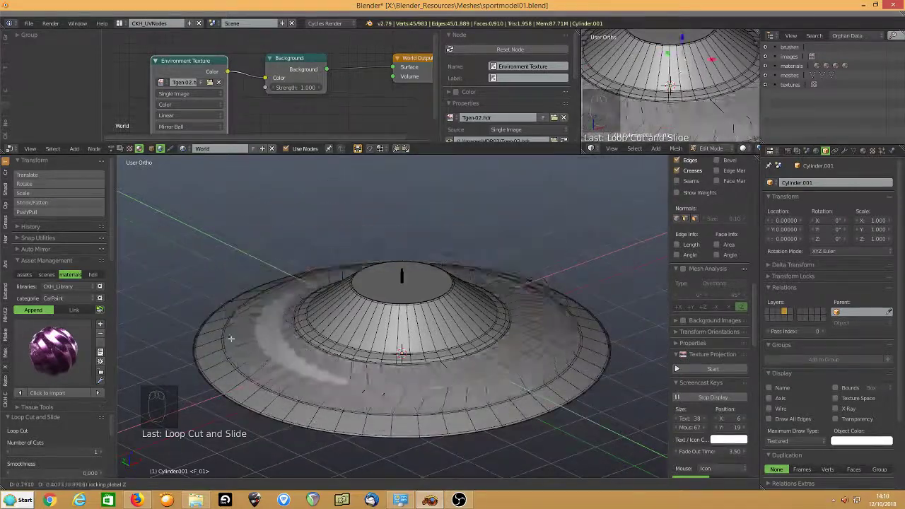
{"action": "right_click", "coordinate": [322, 312]}
- Raise the new edge loop about 0.079 along the Z axis
{"action": "key", "text": "g"}
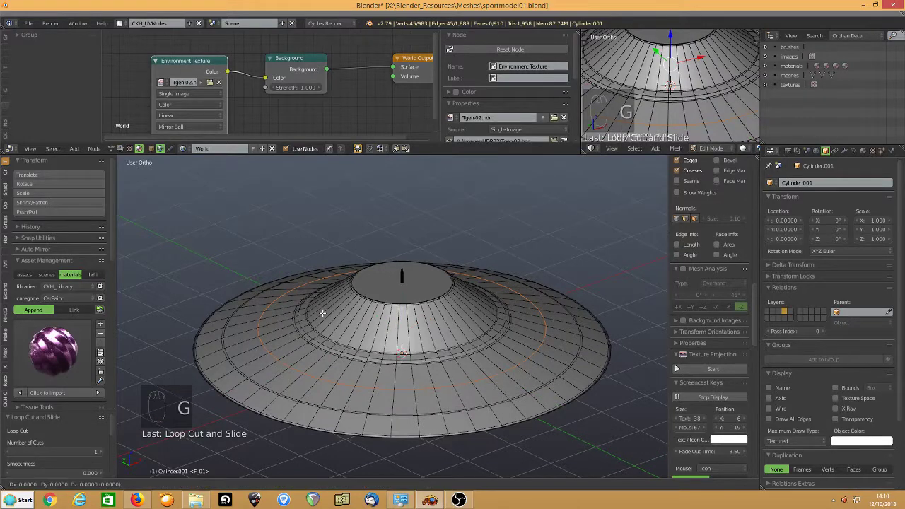
{"action": "key", "text": "z"}
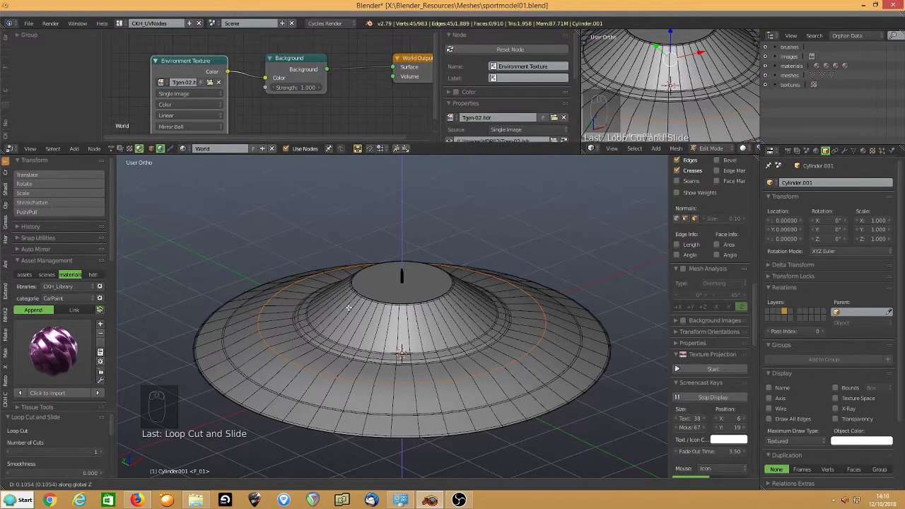
{"action": "left_click", "coordinate": [281, 296]}
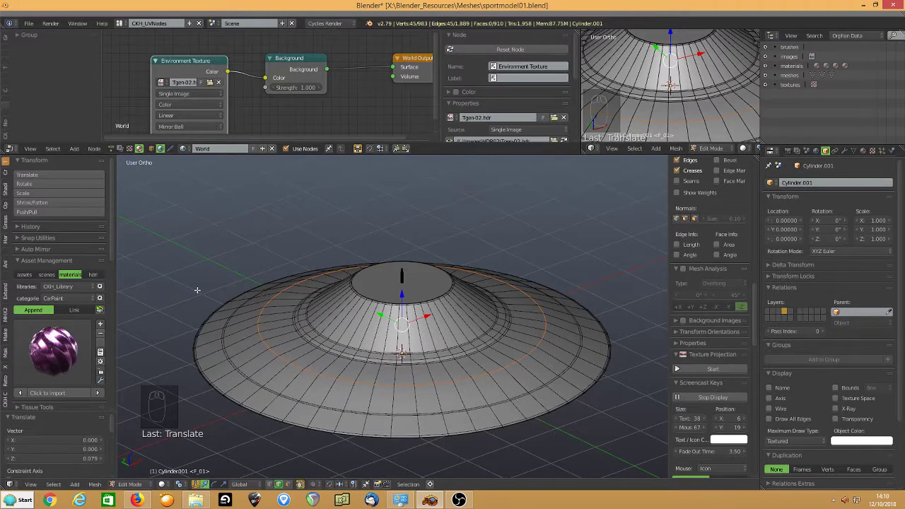
- Try scaling the selected edge loop along X and Y, and scale it by about 0.491 along Z
{"action": "key", "text": "s"}
{"action": "key", "text": "x"}
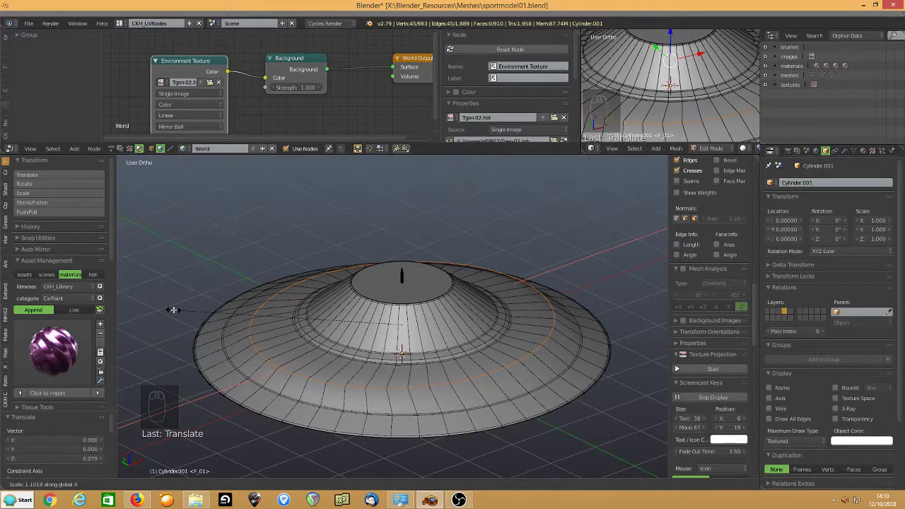
{"action": "key", "text": "y"}
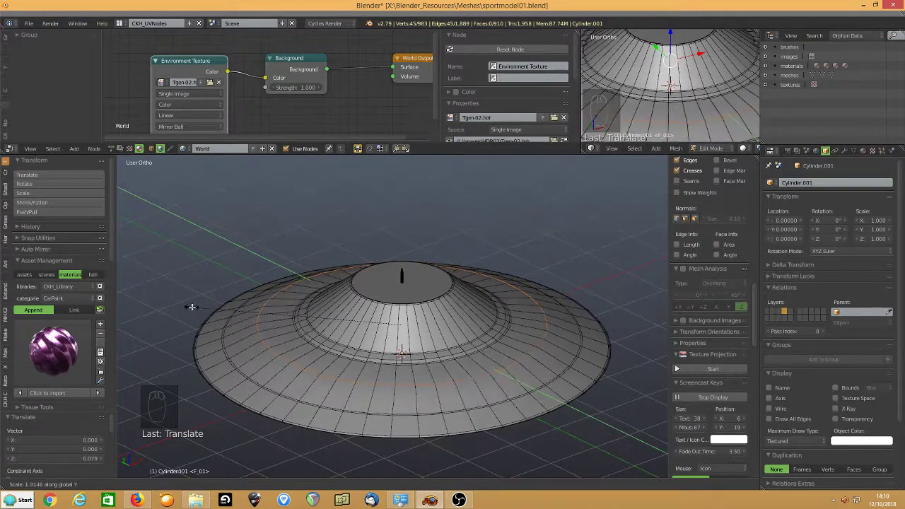
{"action": "key", "text": "z"}
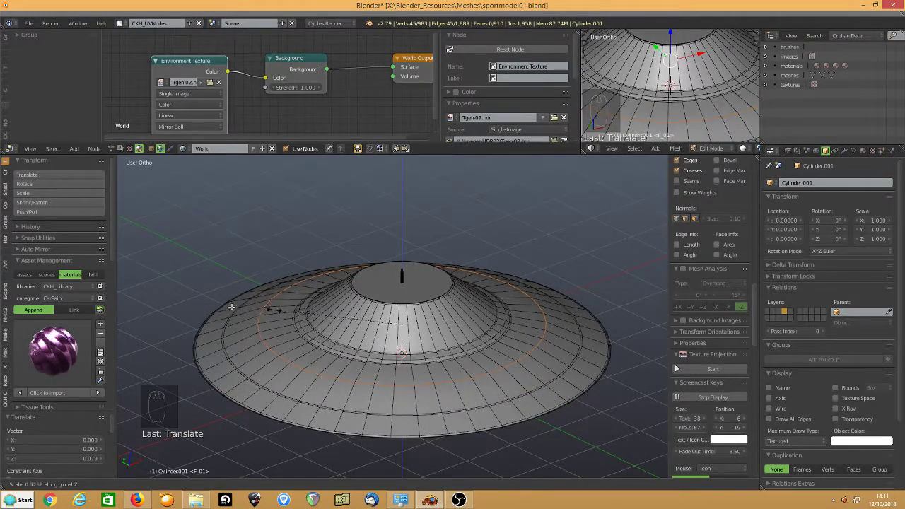
{"action": "left_click", "coordinate": [301, 309]}
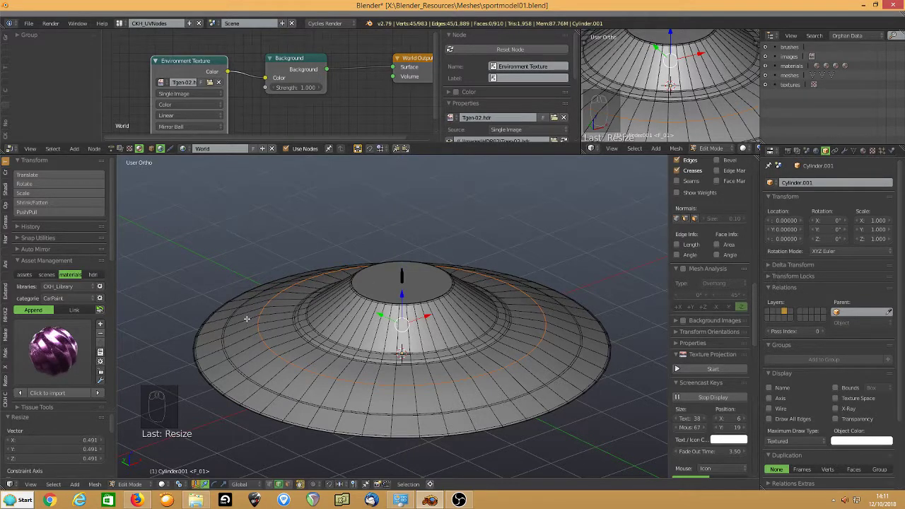
- In front view, tilt the selected edge loop by about 4.76° and flatten it by scaling to 0 along Z
{"action": "key", "text": "KP_1"}
{"action": "key", "text": "r"}
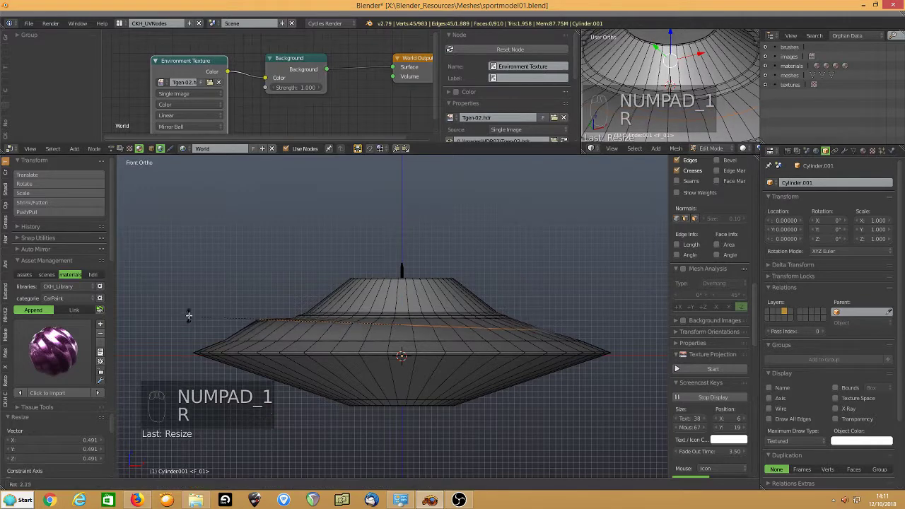
{"action": "left_click", "coordinate": [192, 308]}
{"action": "key", "text": "s"}
{"action": "key", "text": "z"}
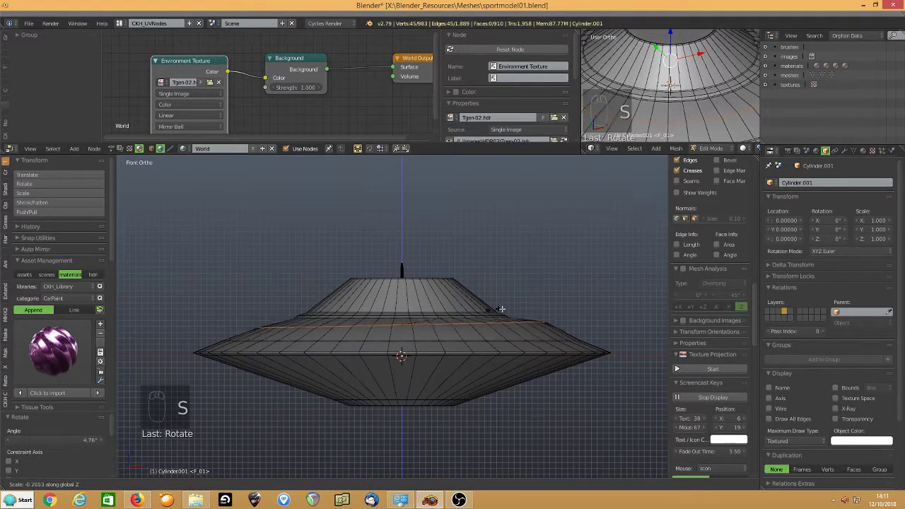
{"action": "key", "text": "0"}
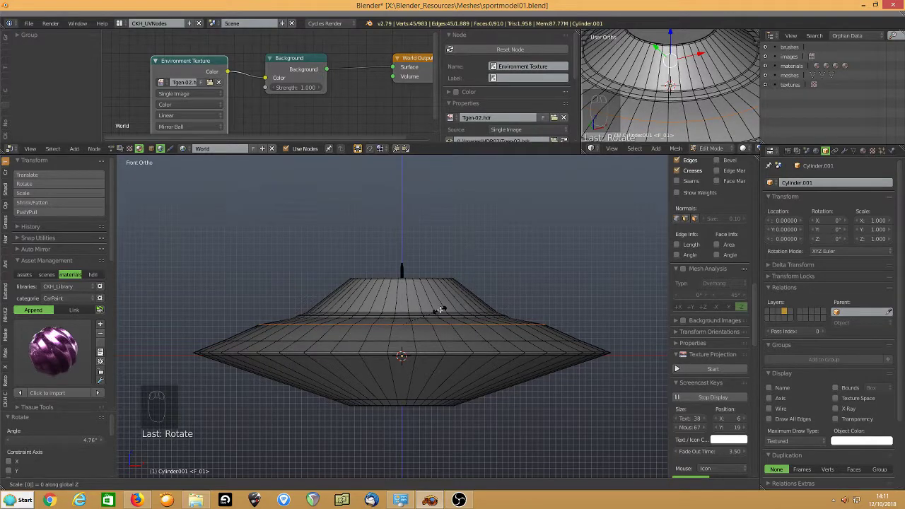
{"action": "key", "text": "Return"}
- Return to Object Mode with the saucer's raised upper slope in view from above
{"action": "middle_click_drag", "start_coordinate": [487, 256], "coordinate": [407, 279]}
{"action": "scroll", "coordinate": [300, 357], "scroll_direction": "down", "scroll_amount": 3}
{"action": "middle_click_drag", "start_coordinate": [316, 365], "coordinate": [345, 316], "text": "shift"}
{"action": "scroll", "coordinate": [344, 317], "scroll_direction": "up", "scroll_amount": 3}
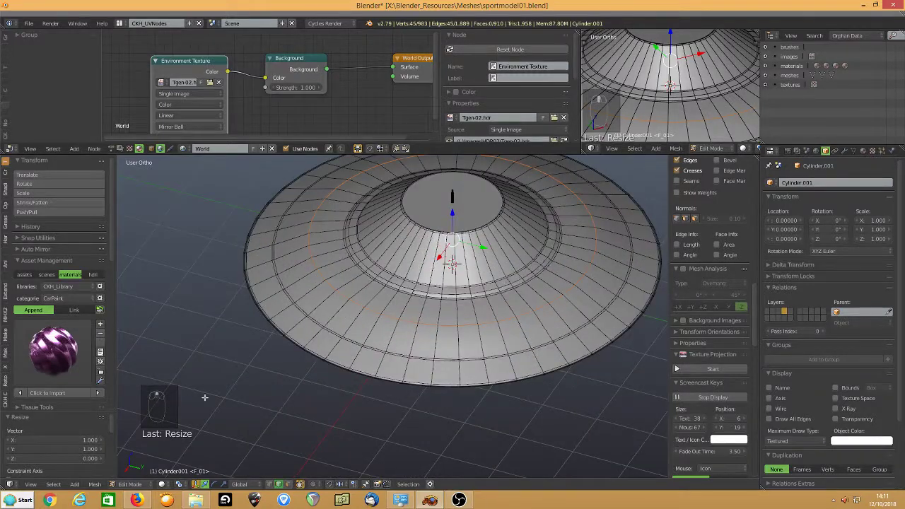
{"action": "left_click", "coordinate": [128, 485]}
{"action": "left_click", "coordinate": [128, 479]}
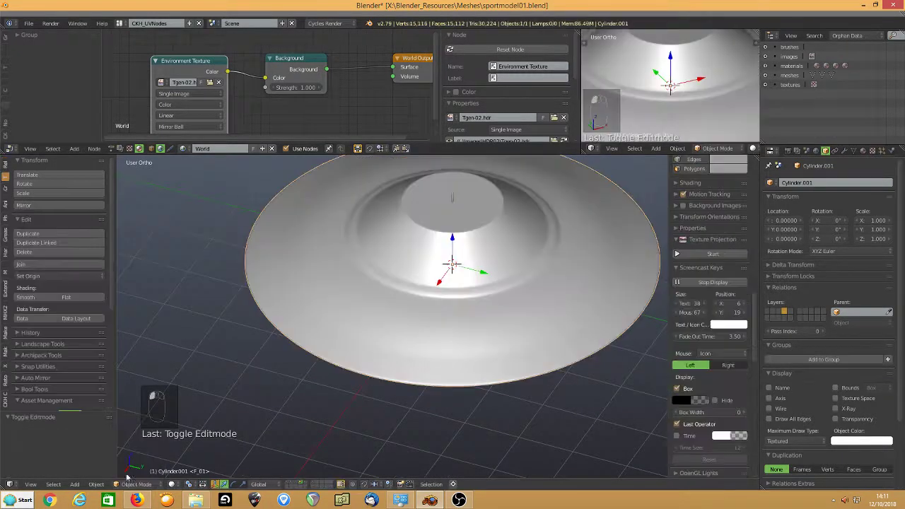